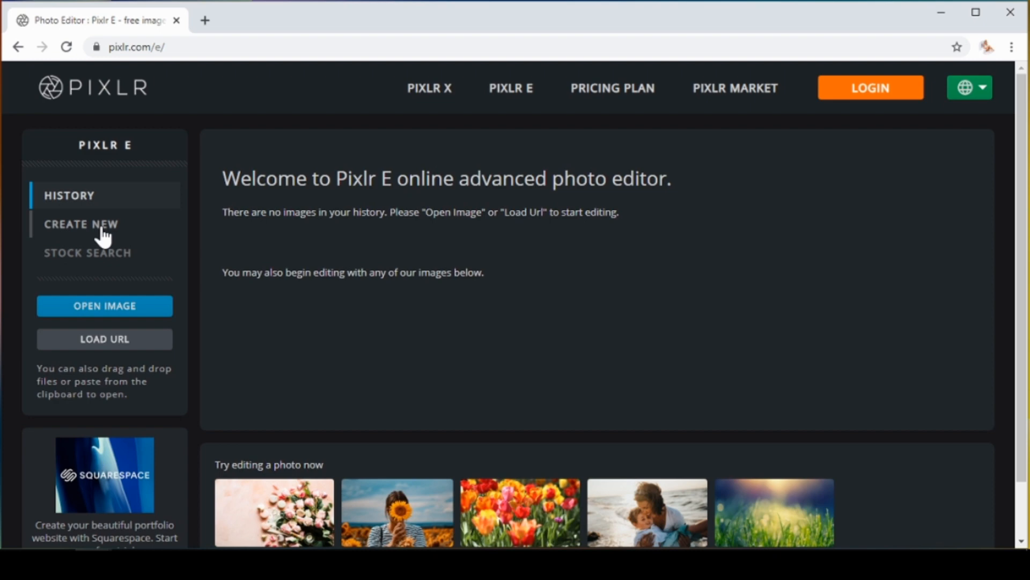
Start a new custom-sized image and set its width to 2560 pixels
click(104, 236)
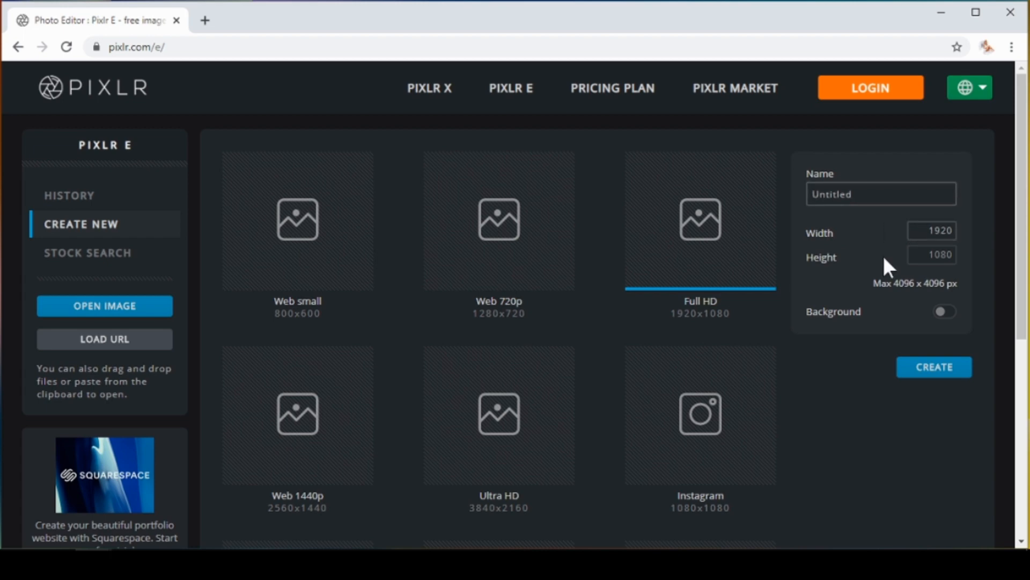
click(931, 258)
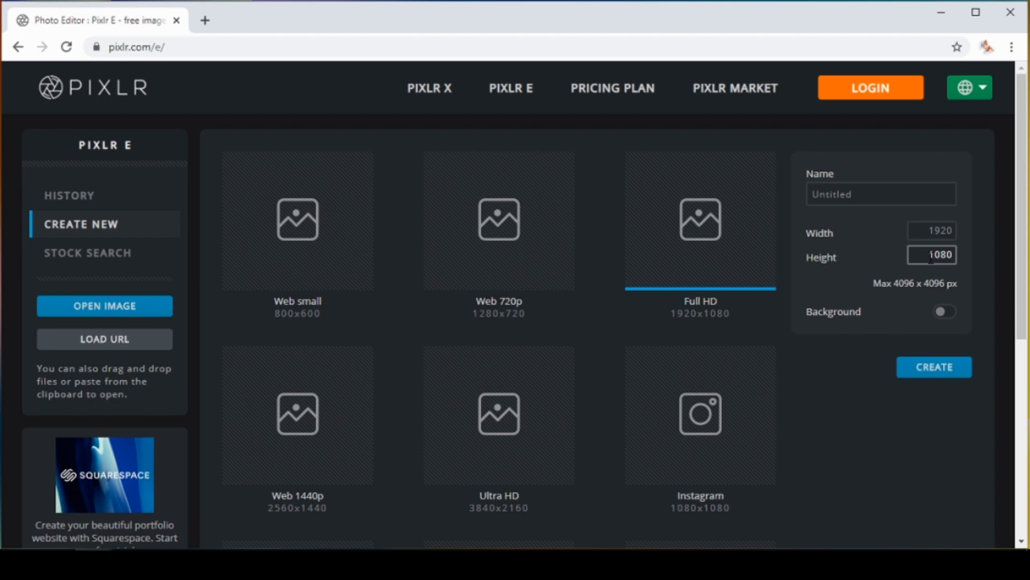
click(953, 230)
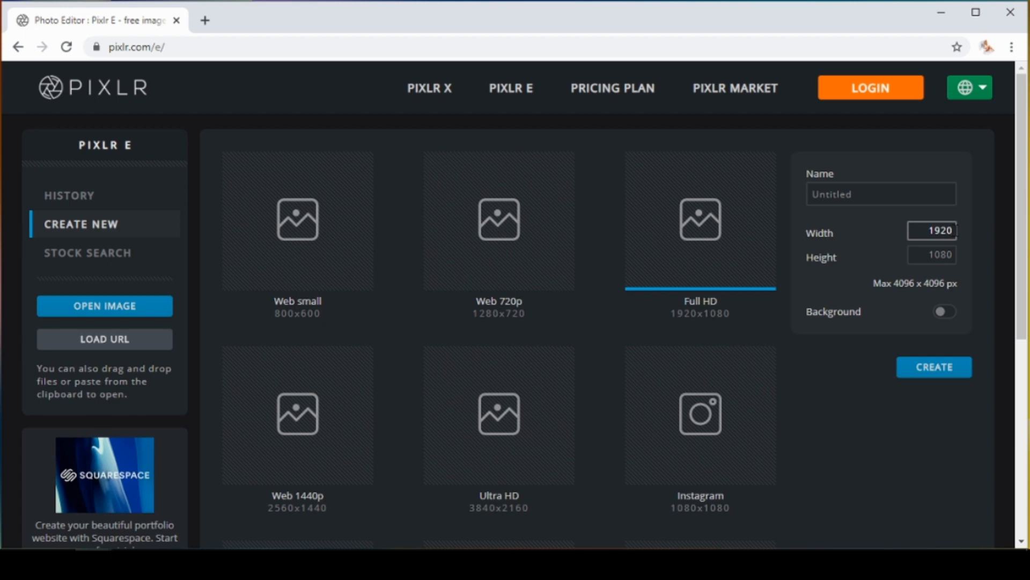
key(BackSpace)
key(BackSpace)
key(BackSpace)
key(BackSpace)
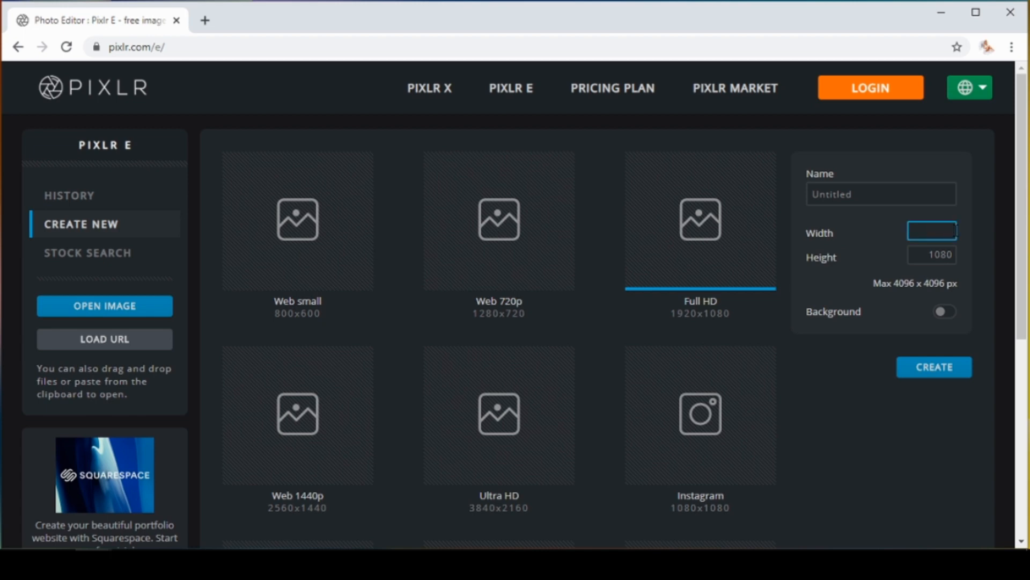
text(2560)
Set the new image's height to 1440 pixels, create the blank canvas, and dismiss the feedback badge
click(955, 255)
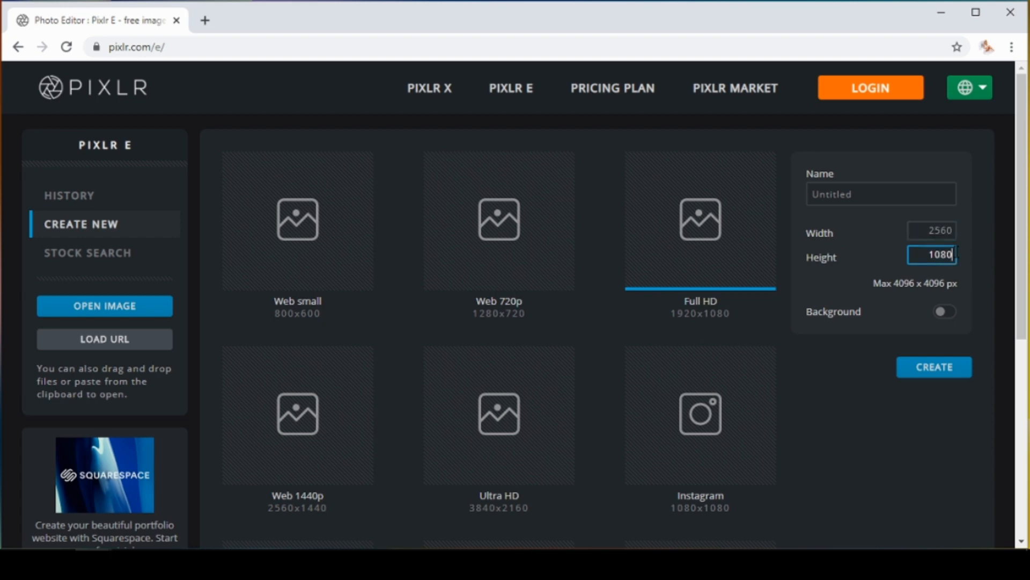
key(BackSpace)
key(BackSpace)
key(BackSpace)
key(BackSpace)
text(1440)
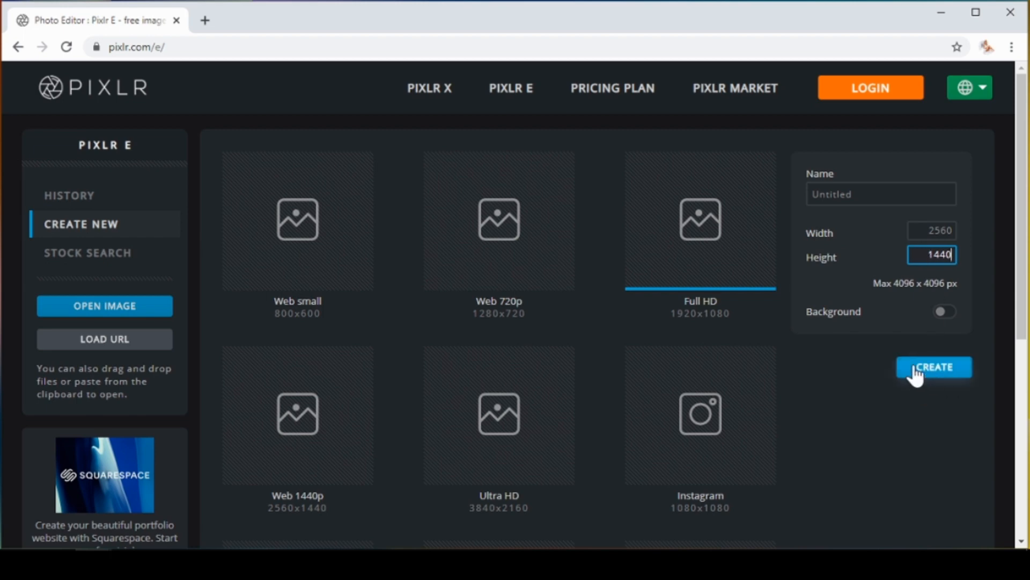
click(940, 371)
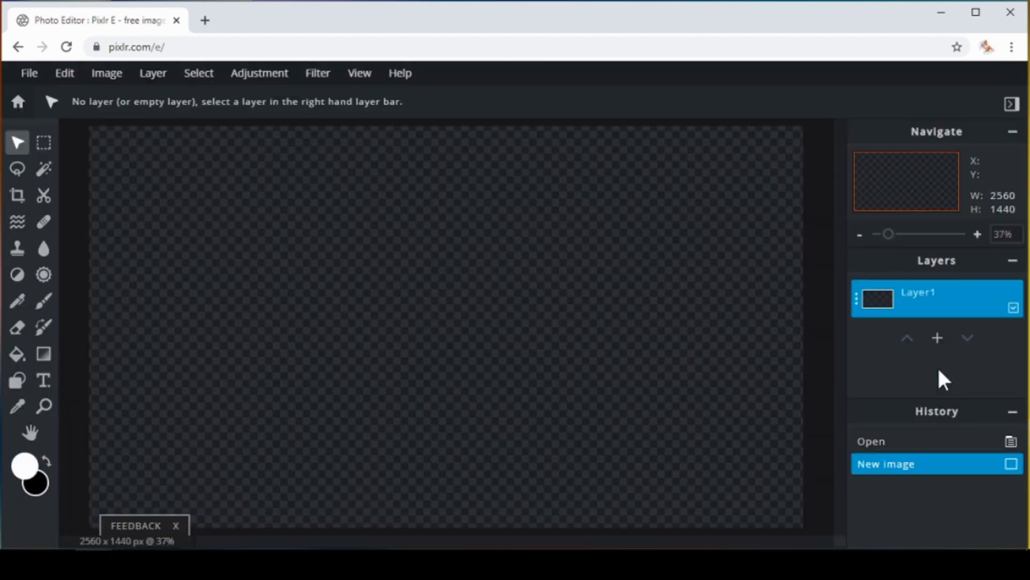
click(175, 526)
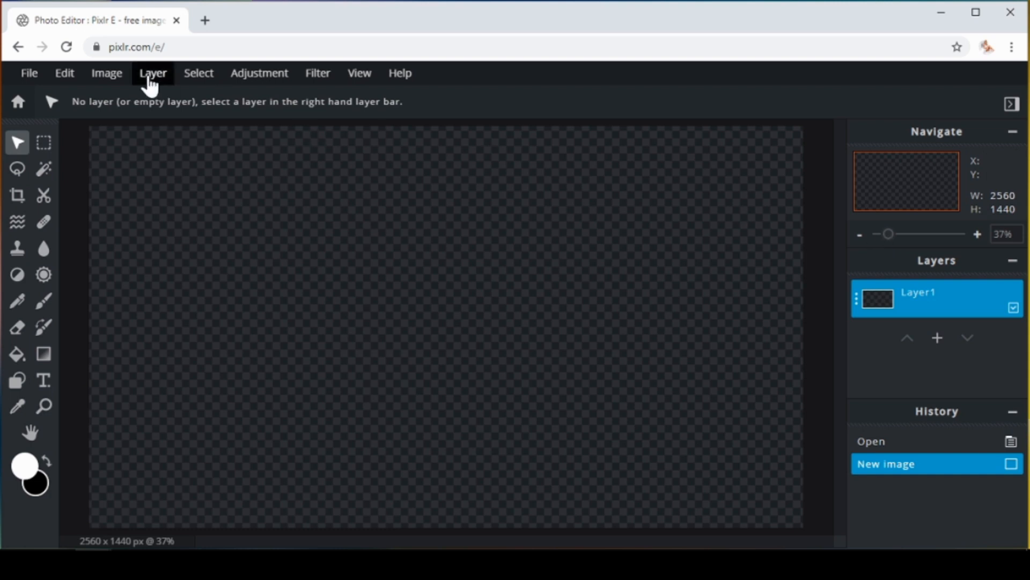
Add the "banner template1" image from the "new banner" folder on USB Drive (E:) as a layer, then deselect it
click(150, 81)
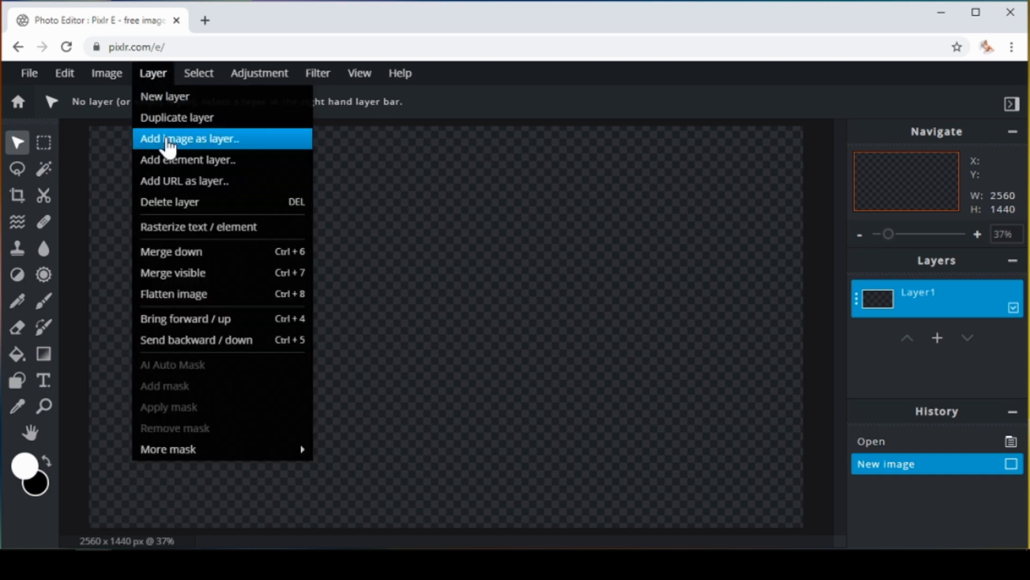
click(168, 141)
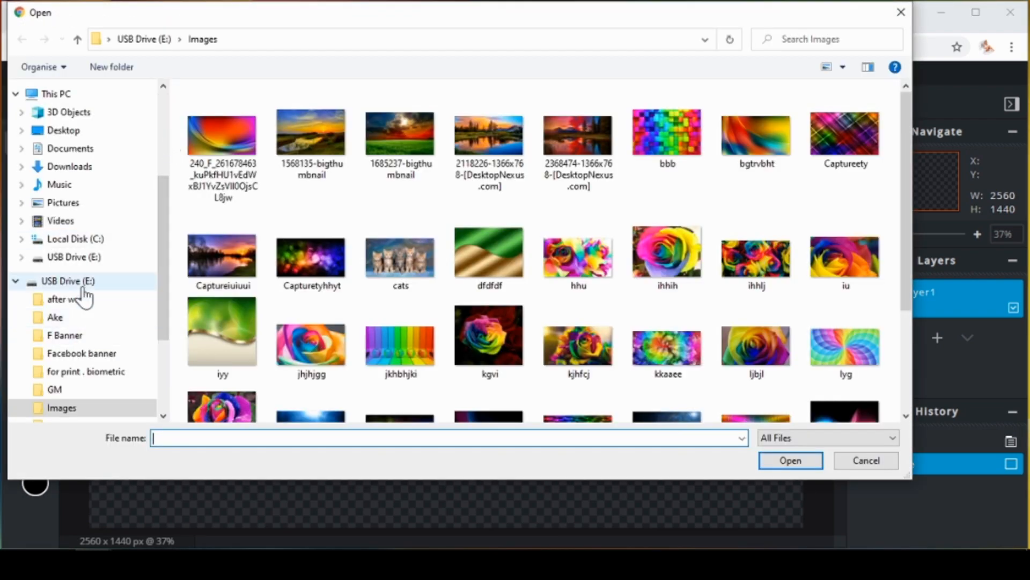
click(84, 257)
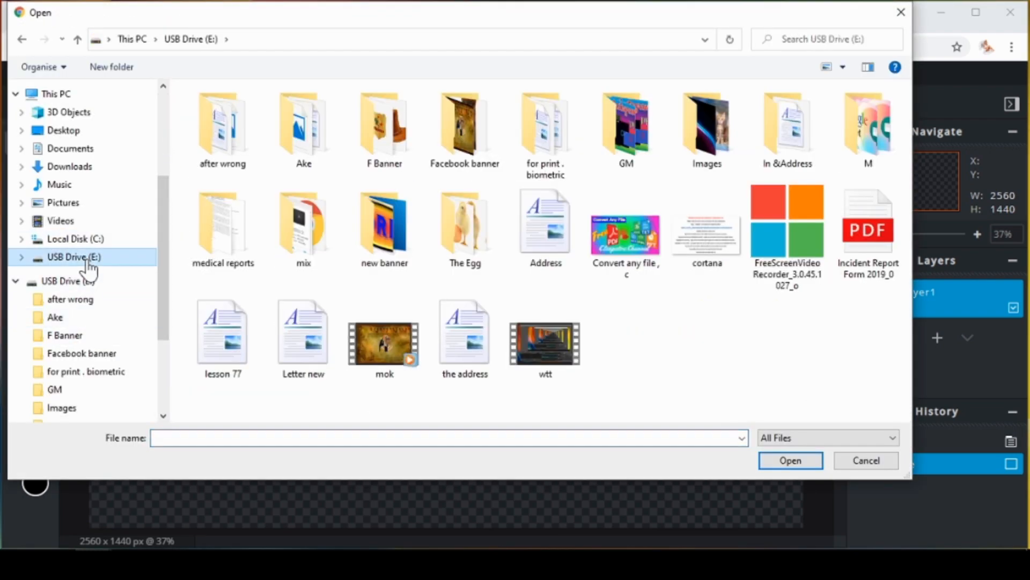
double_click(384, 253)
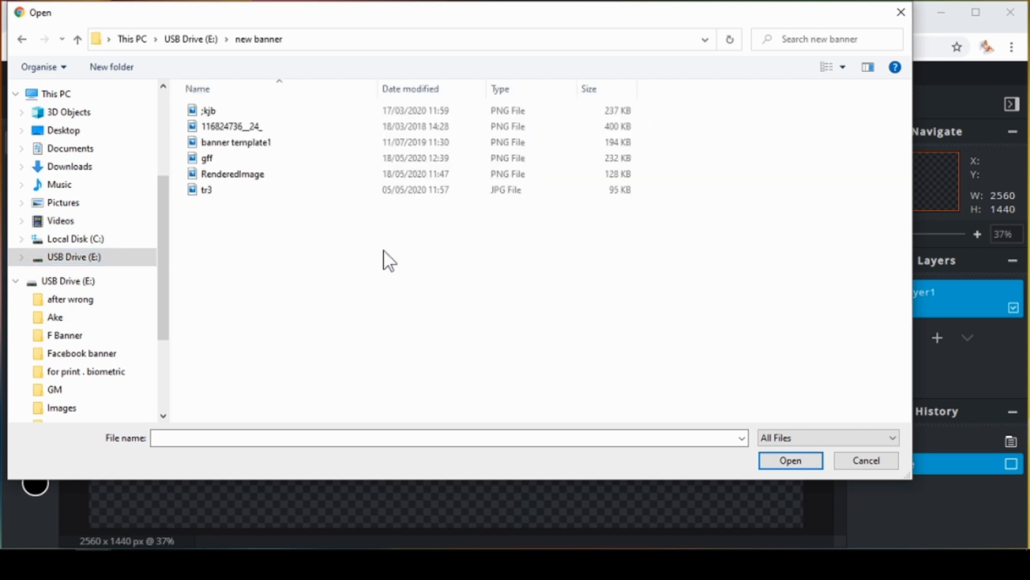
click(843, 67)
click(868, 43)
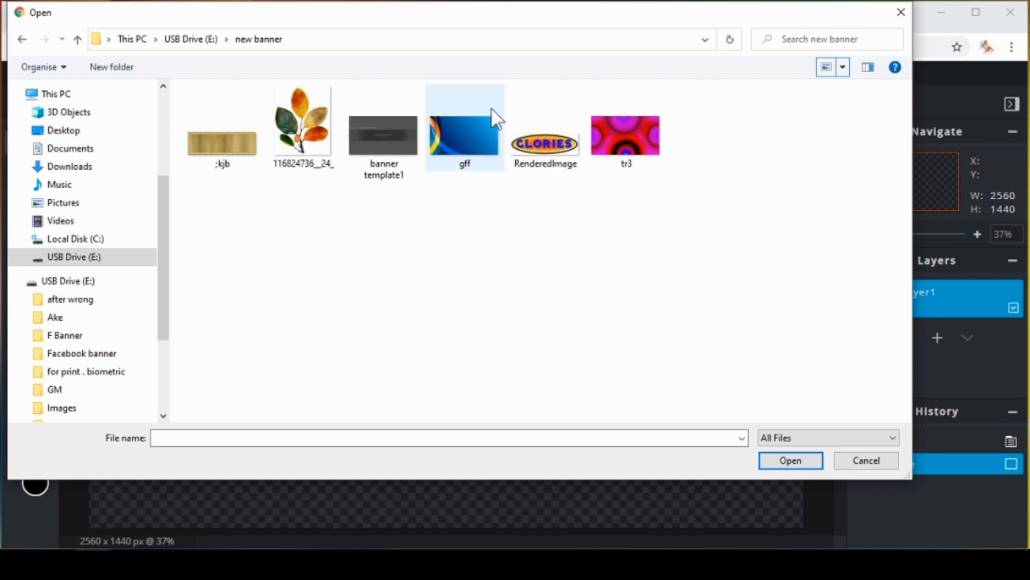
double_click(404, 152)
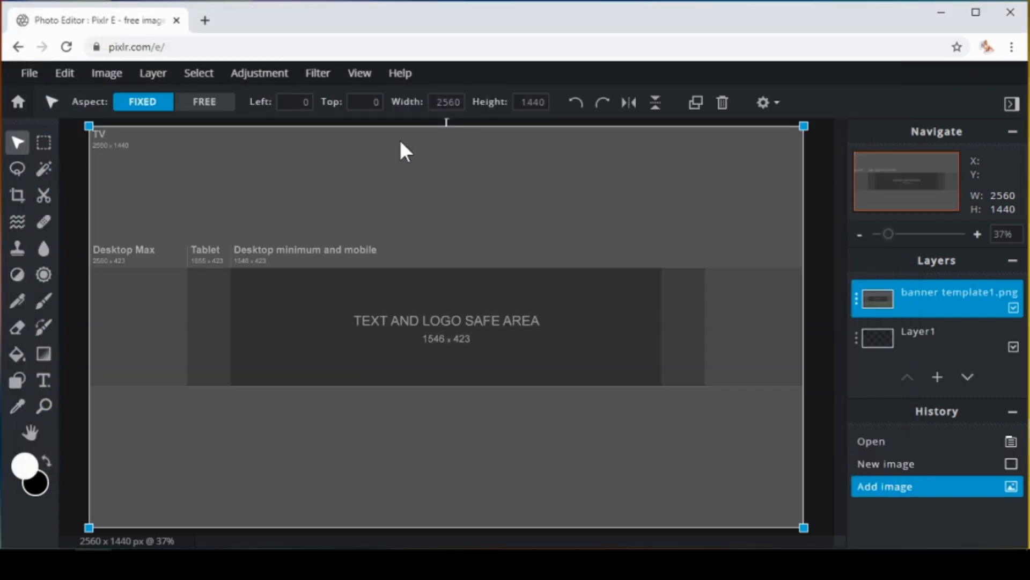
click(79, 213)
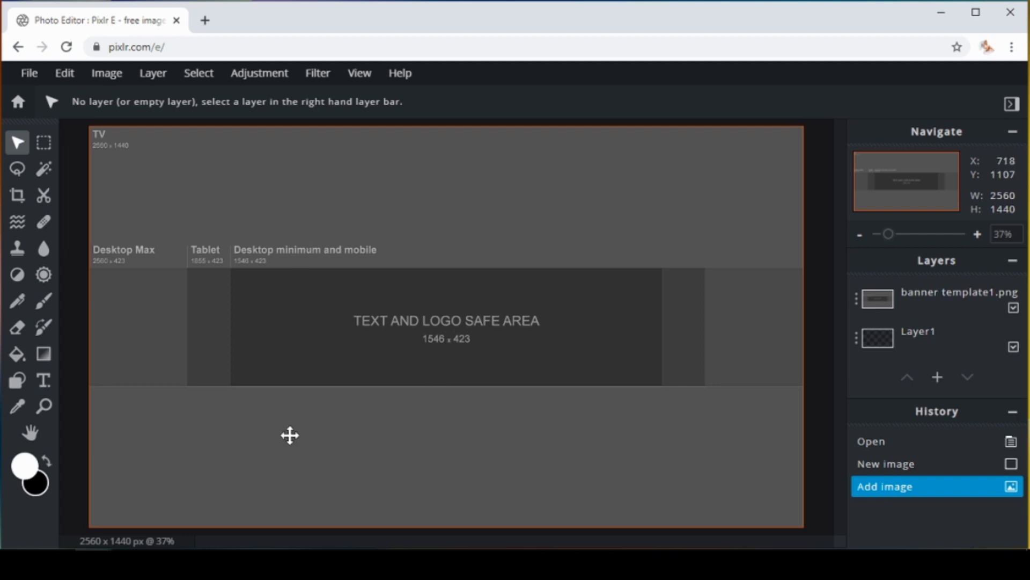
Add the "tr3" image from the "new banner" folder as a layer above the banner template
click(154, 78)
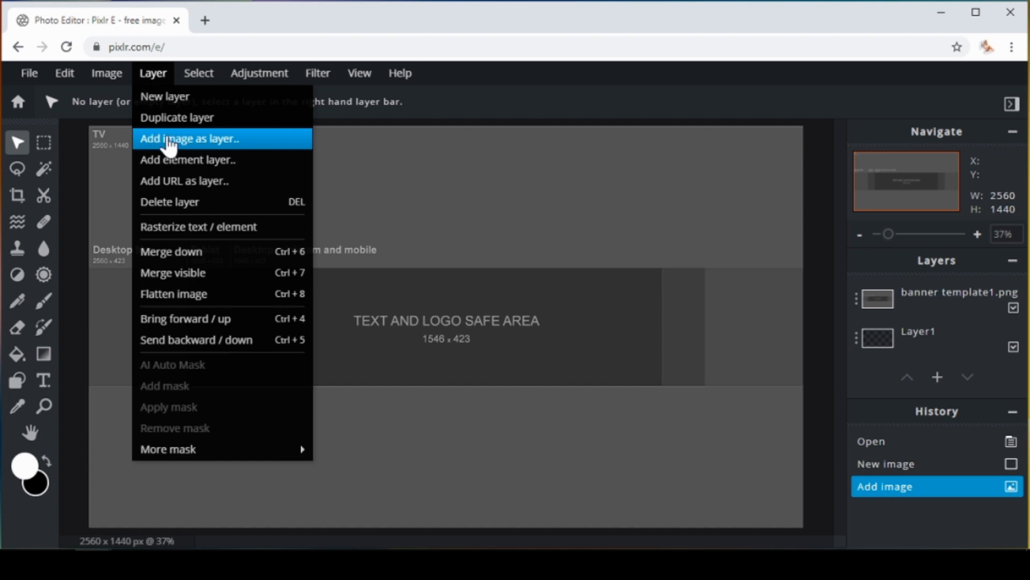
click(197, 140)
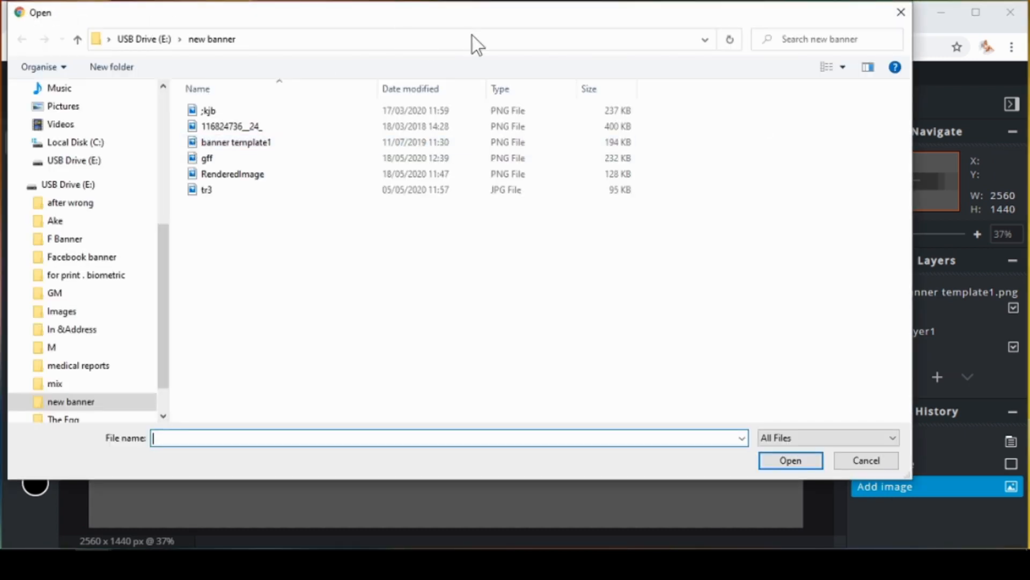
click(842, 73)
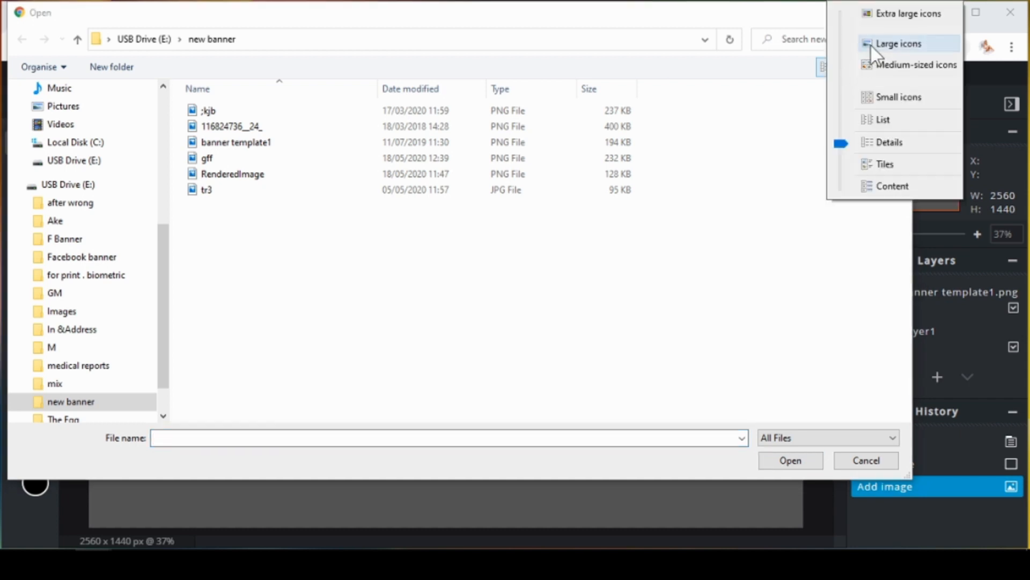
click(865, 44)
double_click(630, 139)
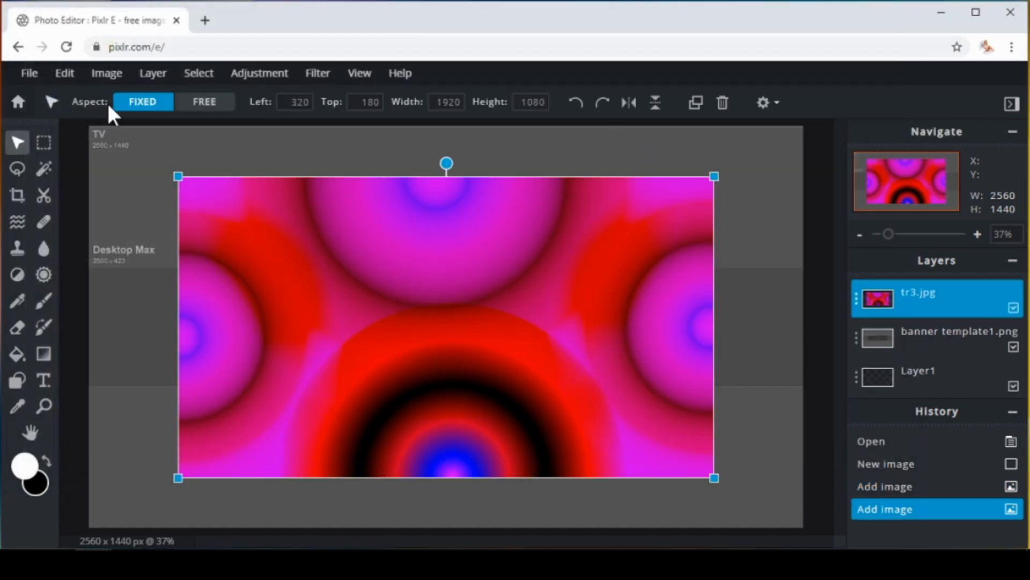
Free-transform the tr3 layer to about 2560 x 507 pixels, covering the full-width area above the template's safe area, and apply it
click(62, 75)
click(96, 233)
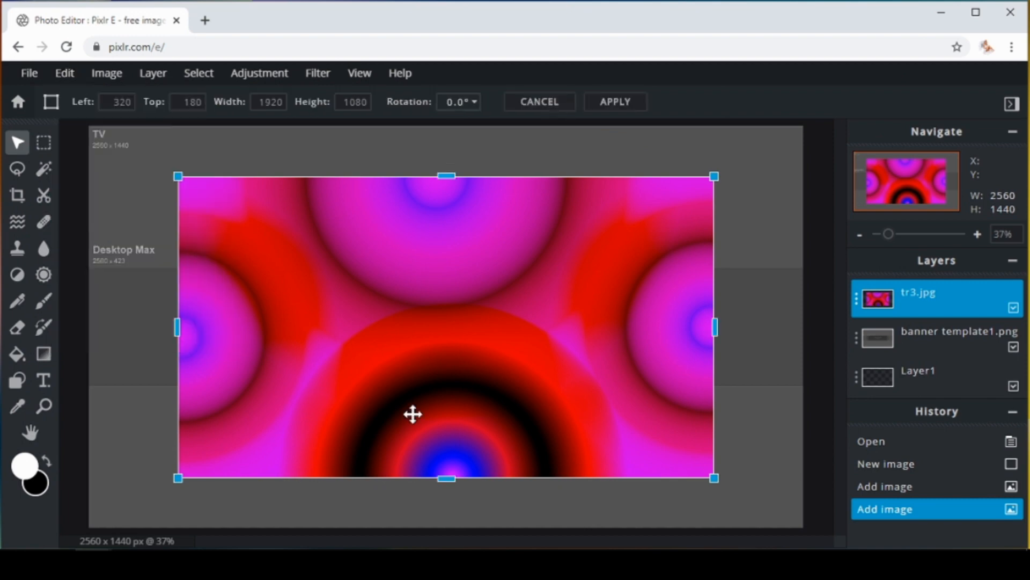
drag(445, 477, 445, 307)
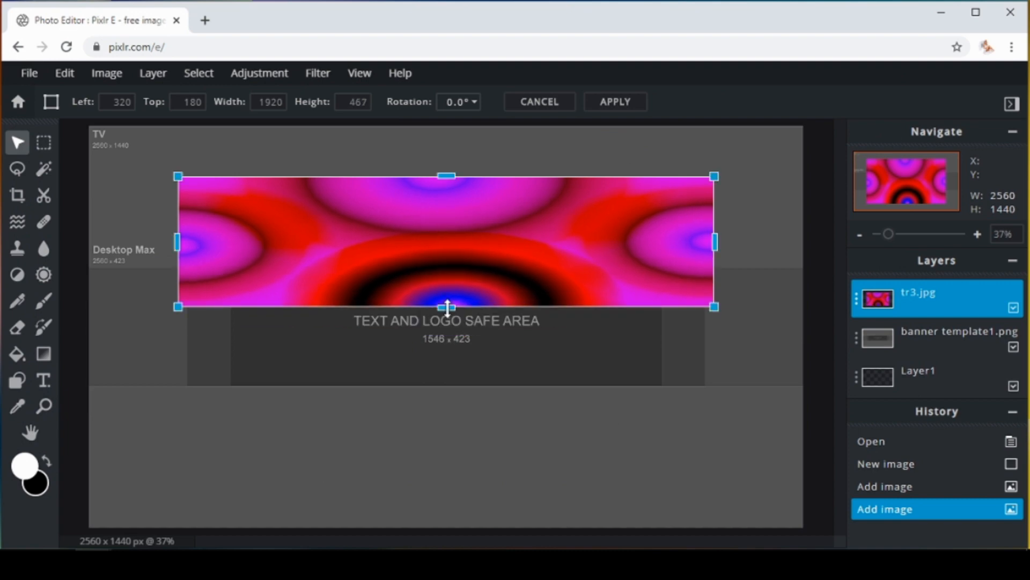
drag(429, 238, 352, 210)
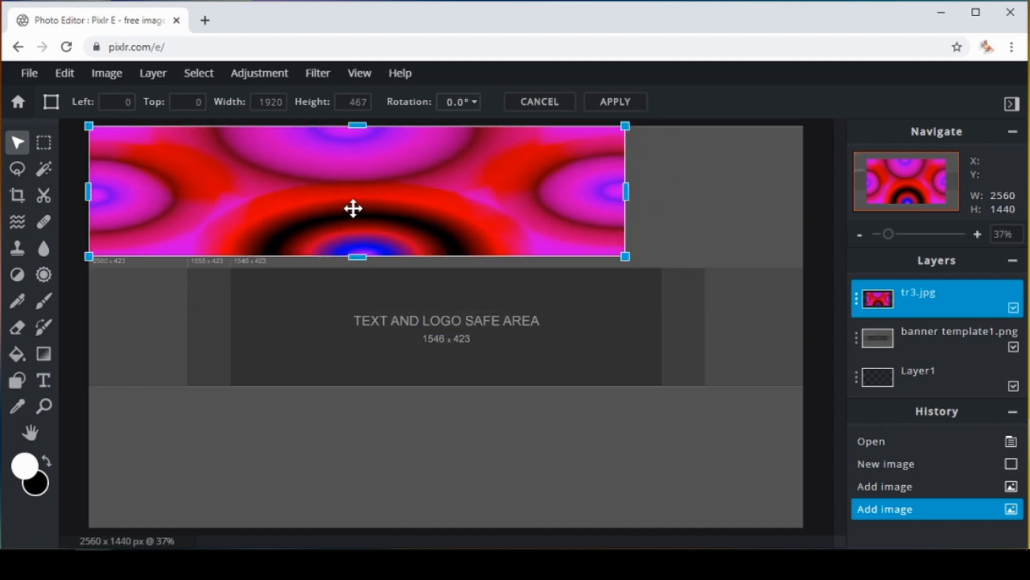
drag(359, 253, 360, 268)
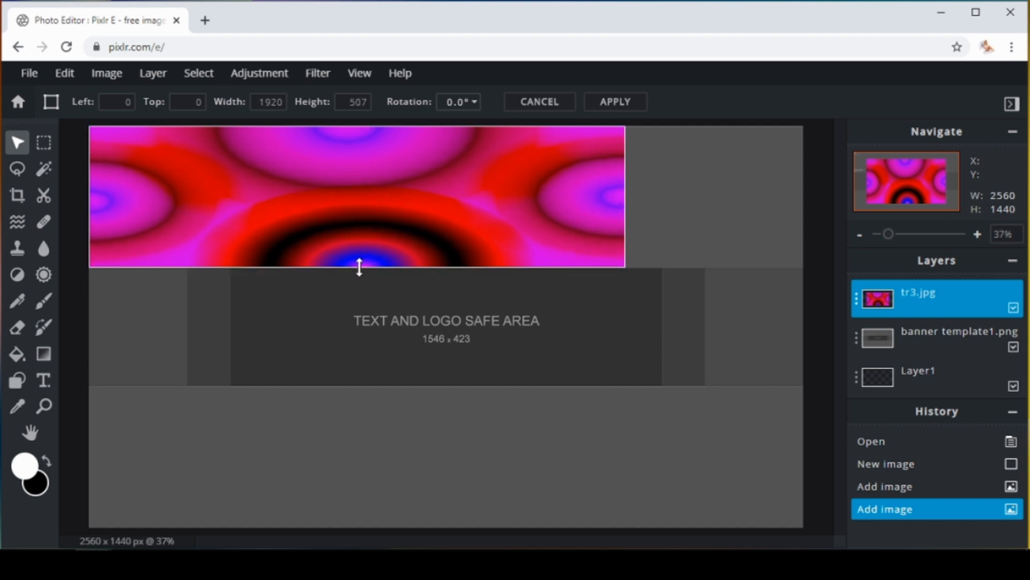
drag(360, 267, 359, 267)
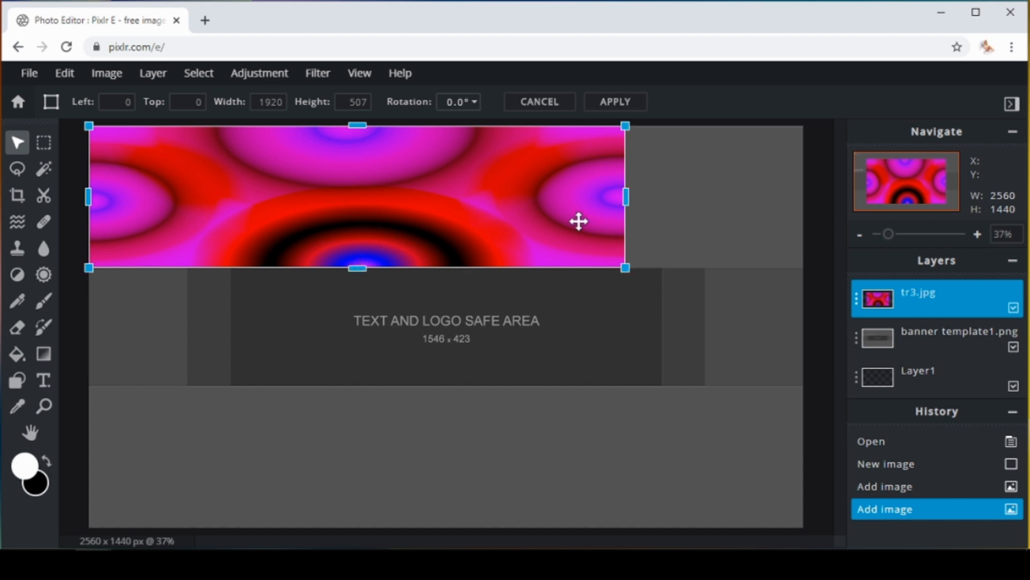
drag(627, 196, 805, 197)
click(653, 437)
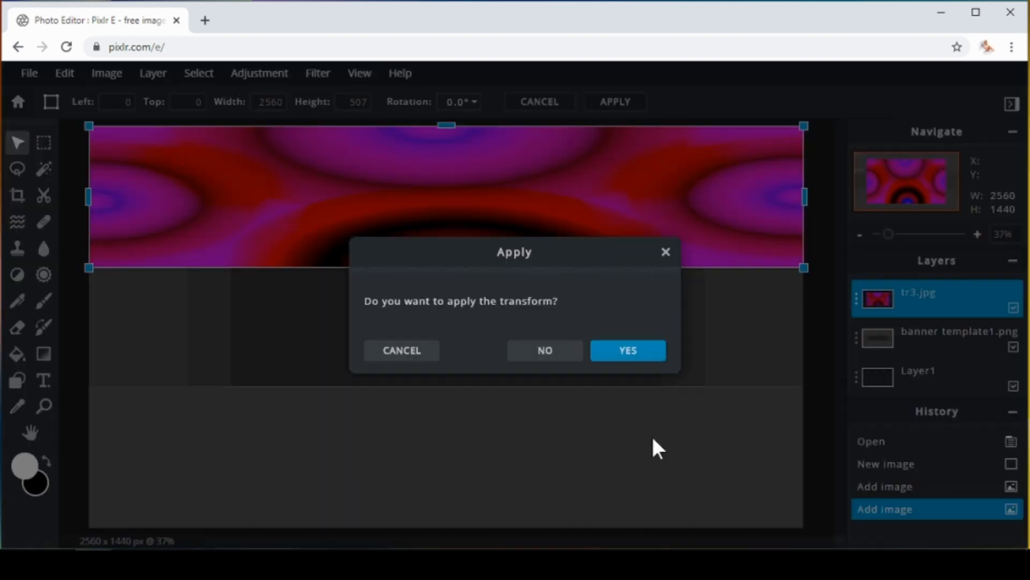
click(629, 354)
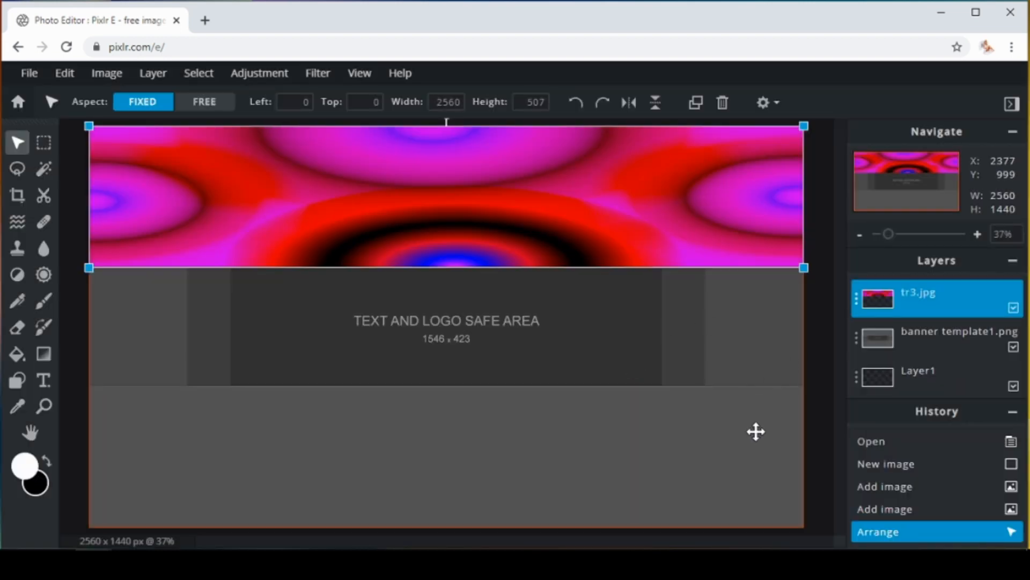
click(755, 437)
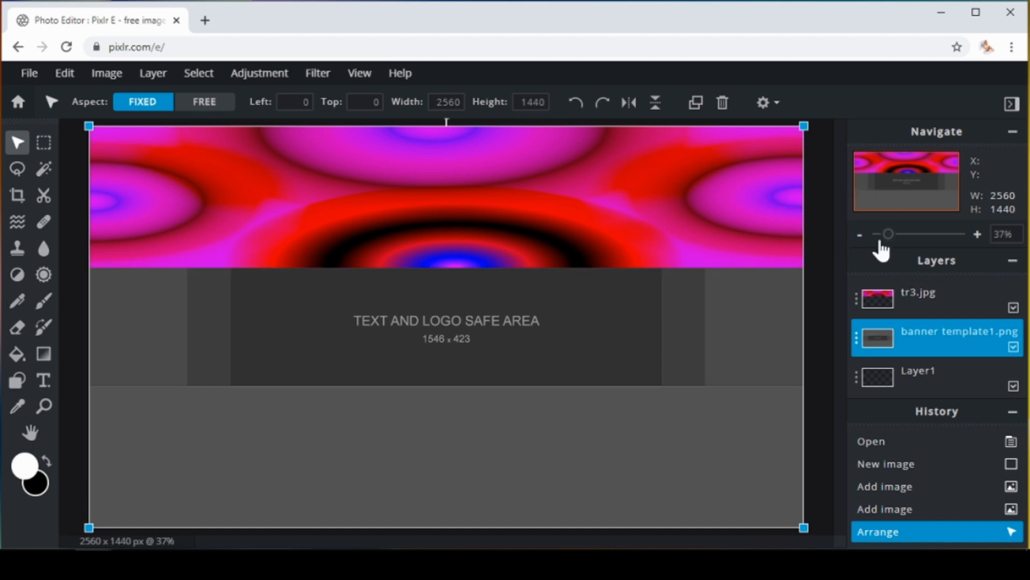
drag(889, 237, 920, 239)
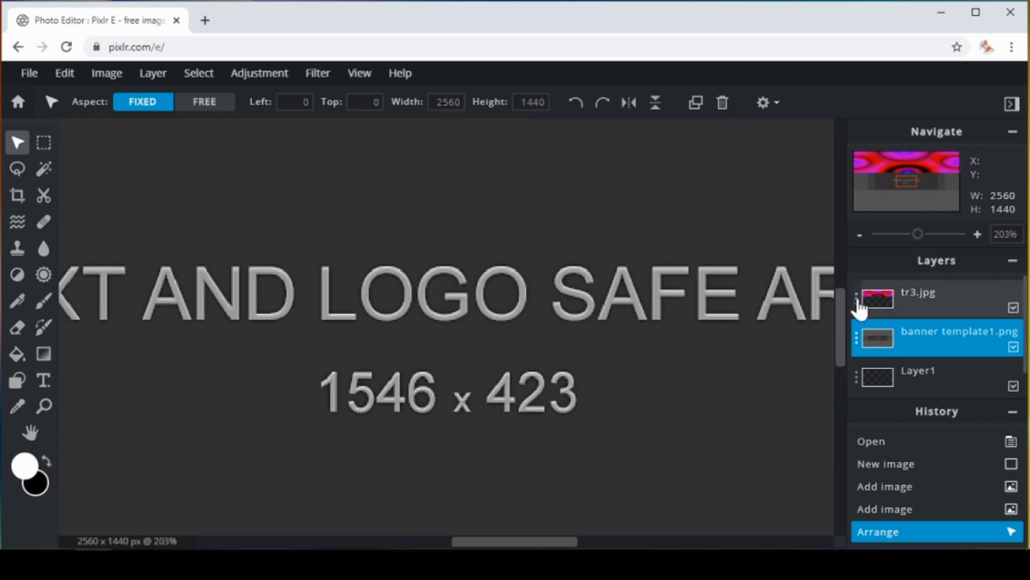
drag(841, 321, 851, 252)
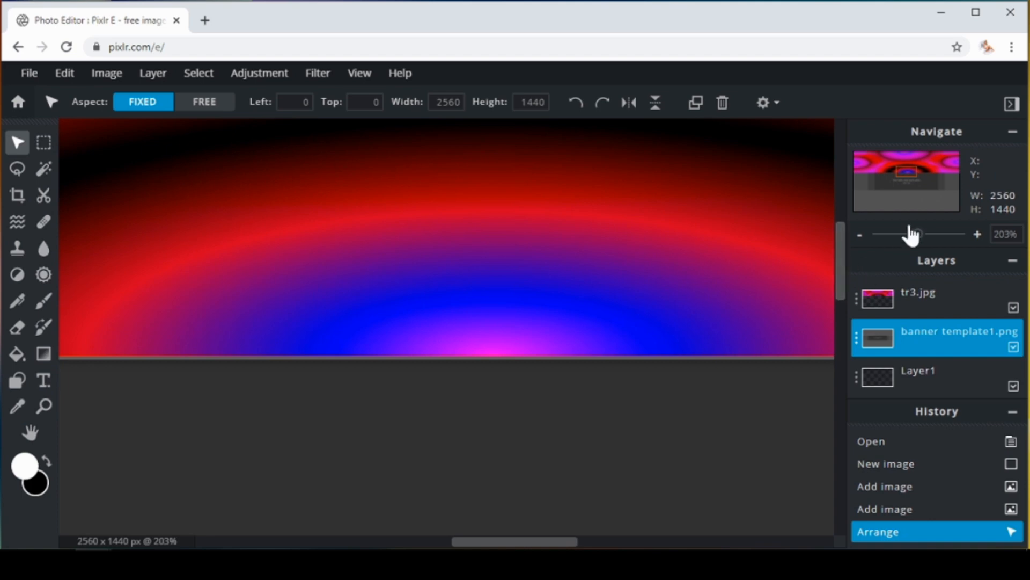
drag(919, 237, 927, 240)
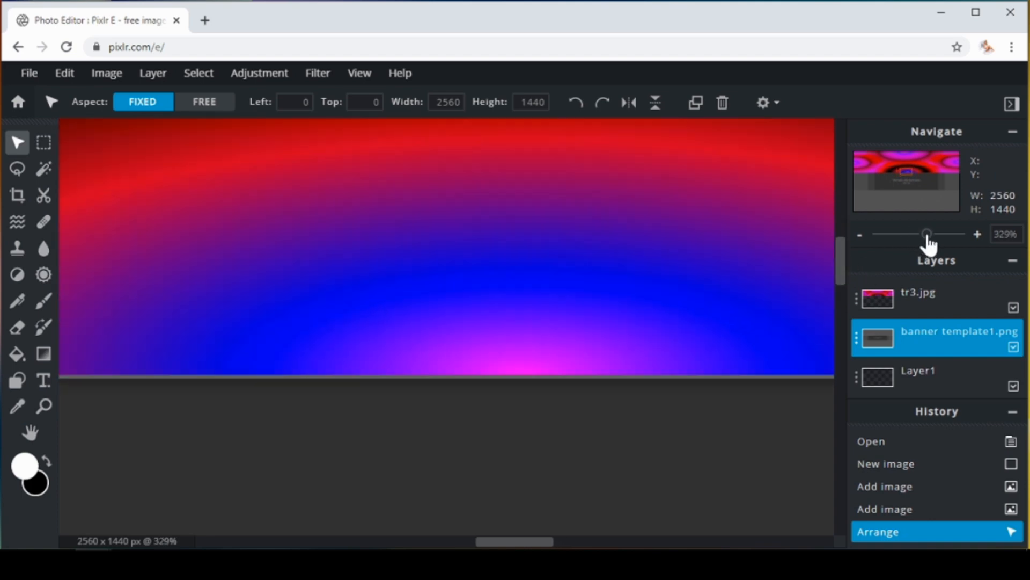
click(64, 77)
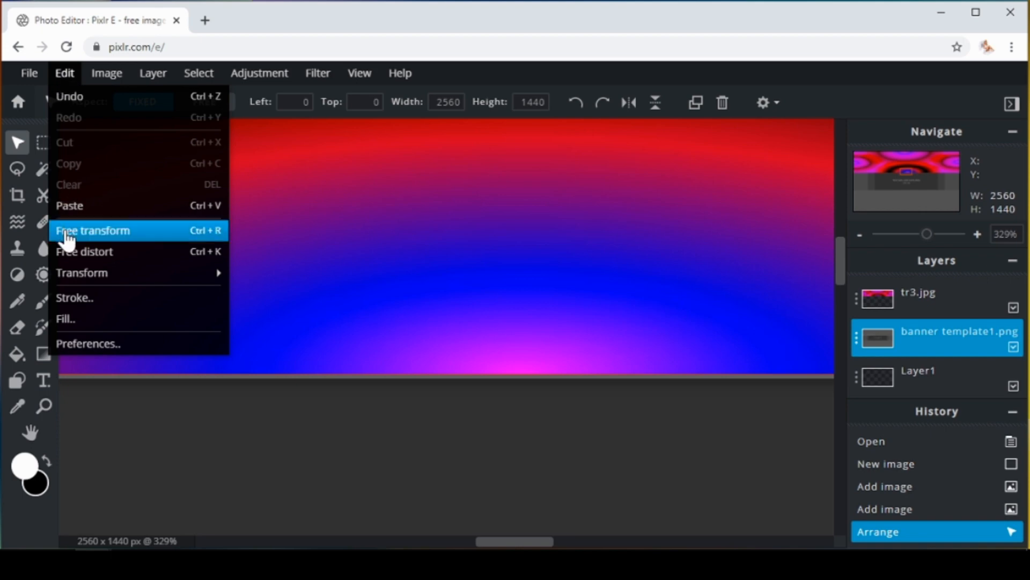
click(65, 231)
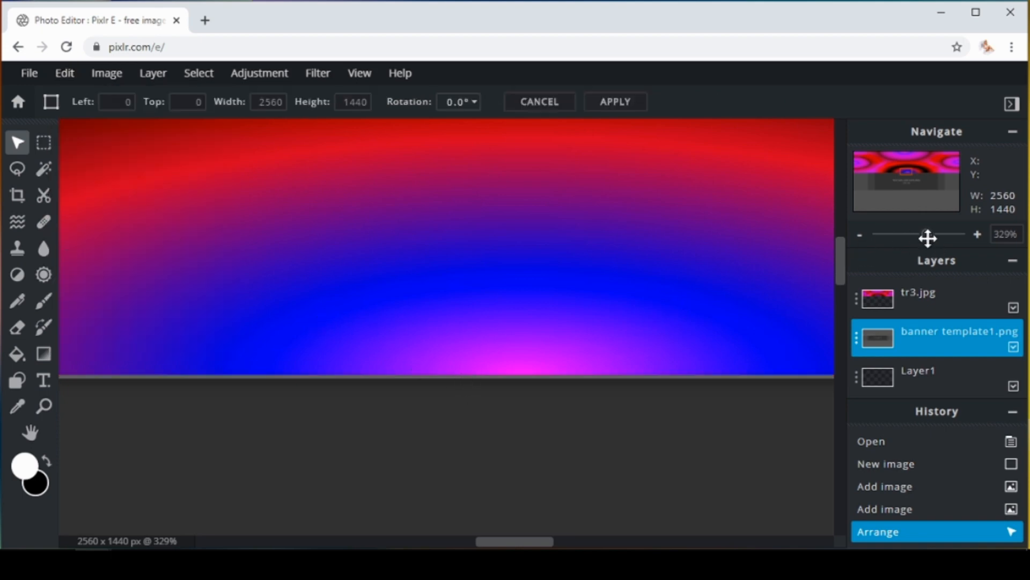
click(927, 234)
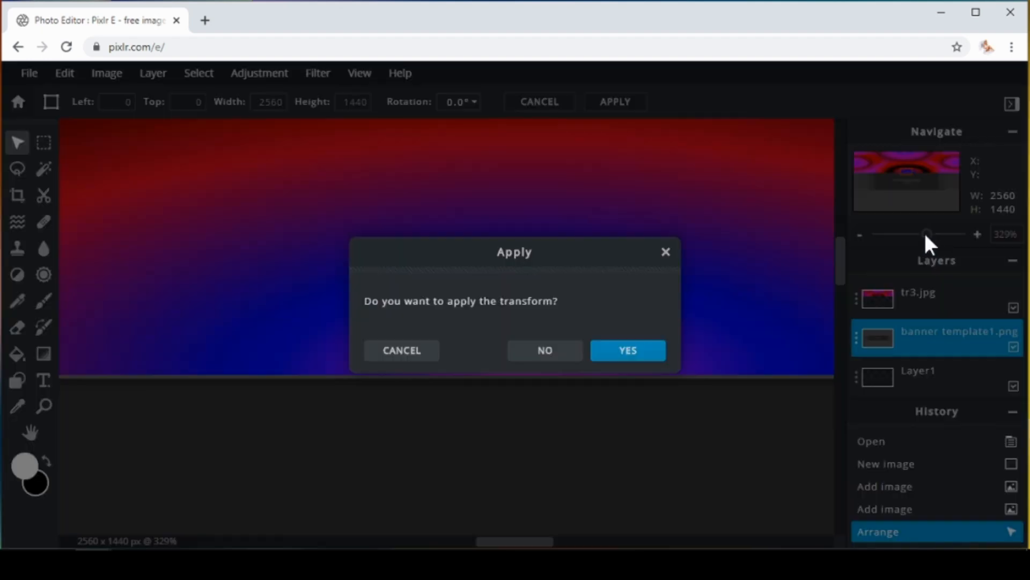
click(666, 252)
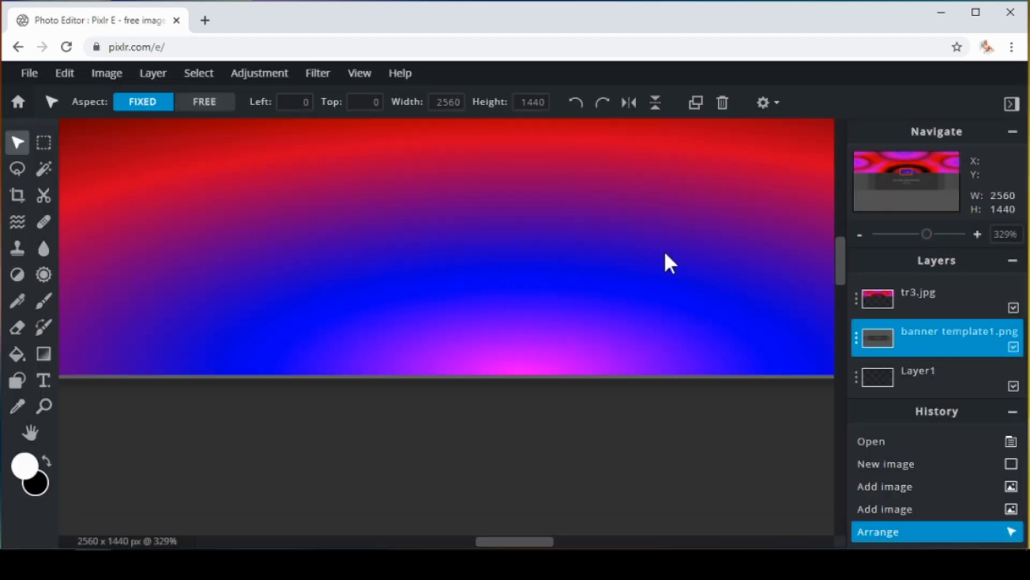
Try to free-transform the banner template1 layer, then deselect it with the whole canvas in view
click(48, 151)
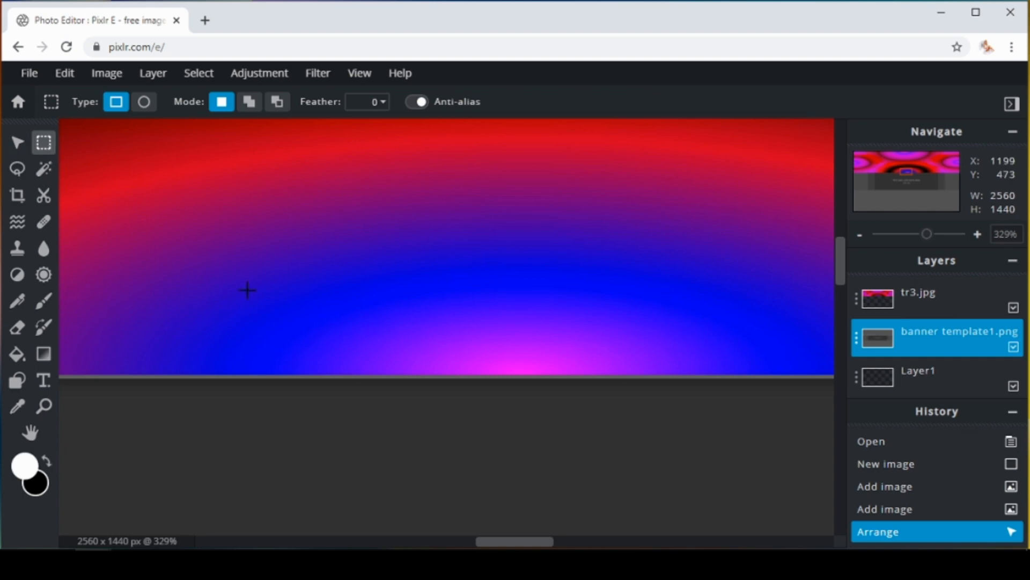
click(59, 77)
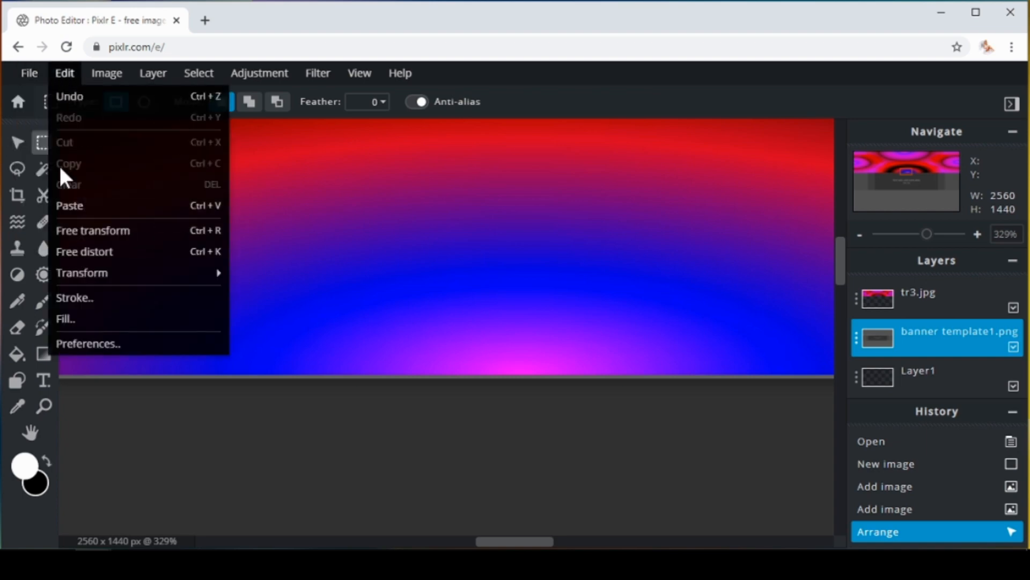
click(64, 236)
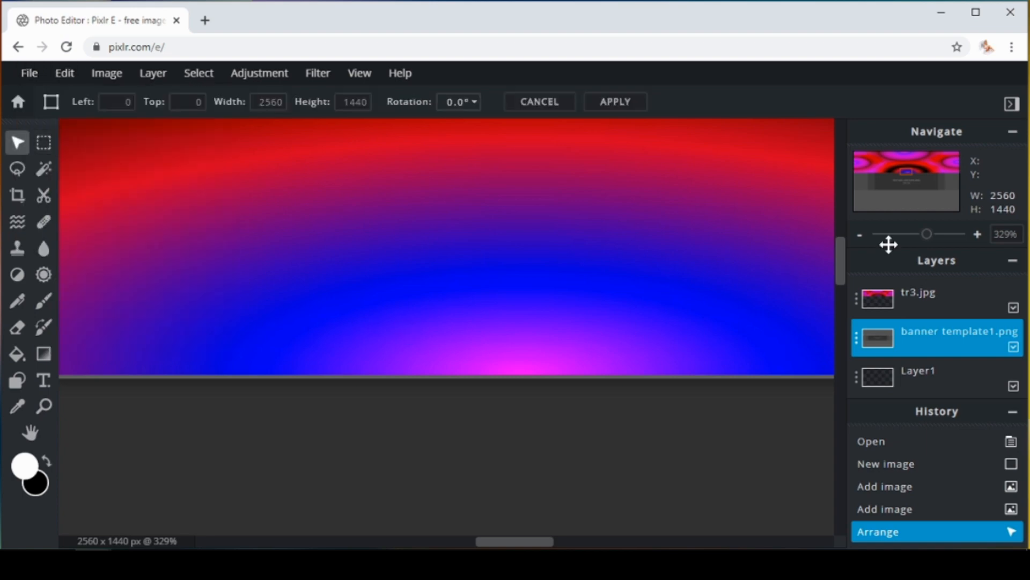
click(873, 231)
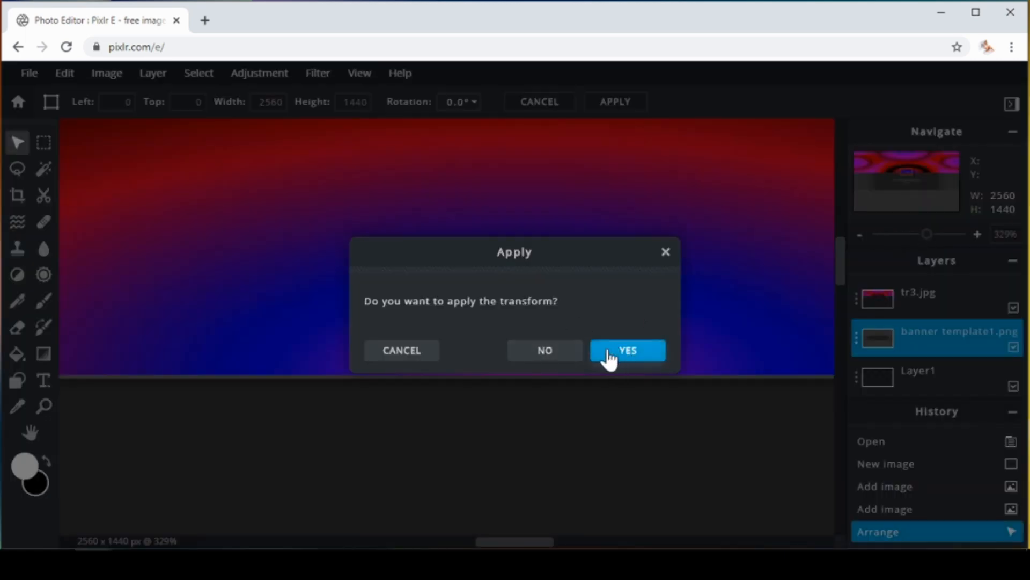
click(628, 352)
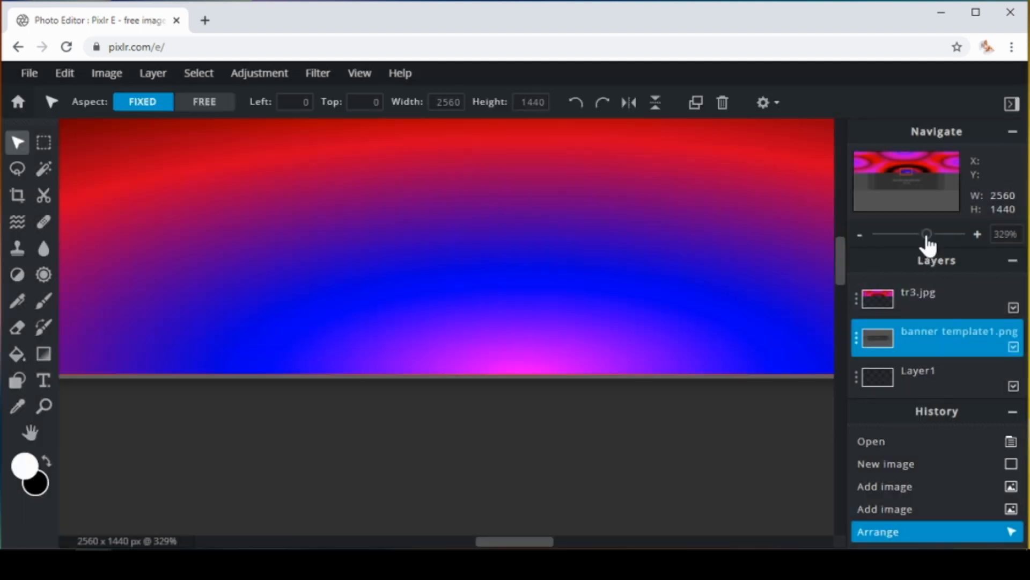
drag(928, 235, 913, 236)
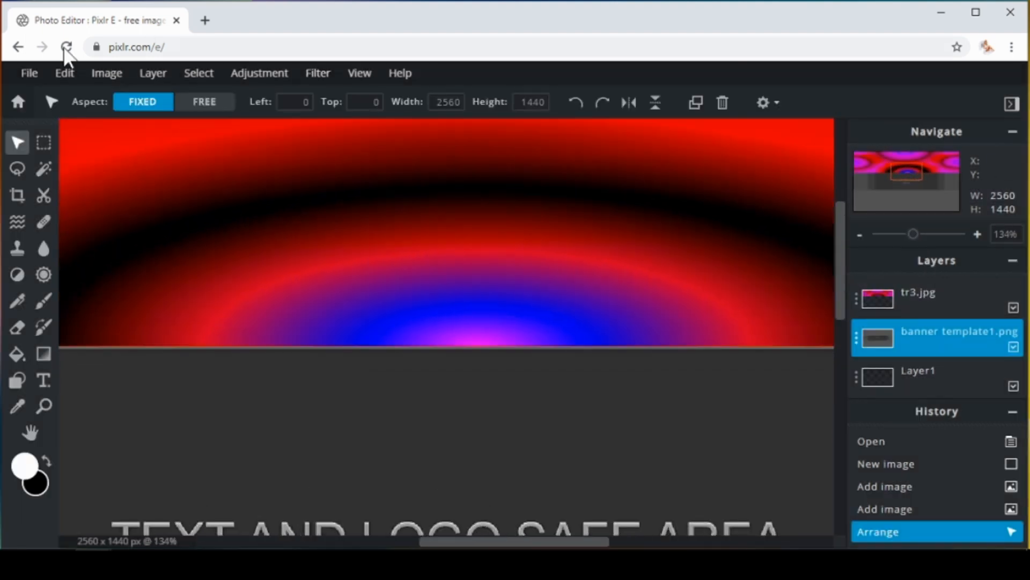
click(63, 75)
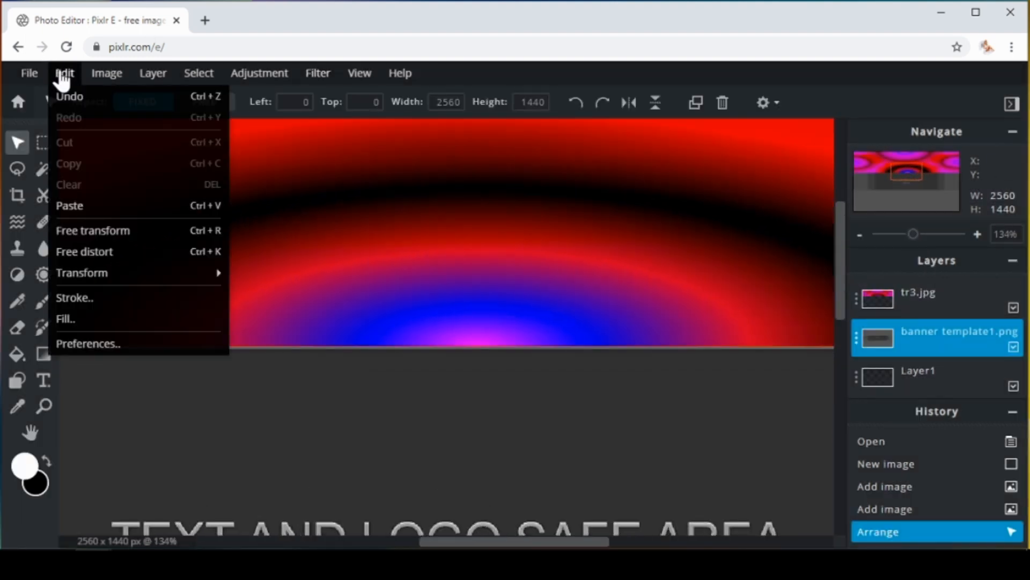
click(69, 236)
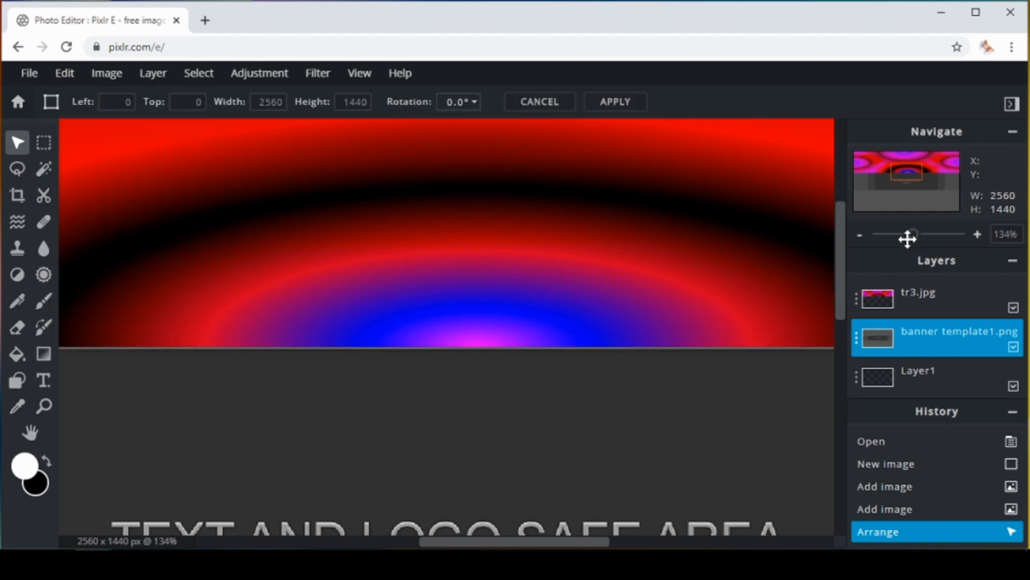
click(913, 234)
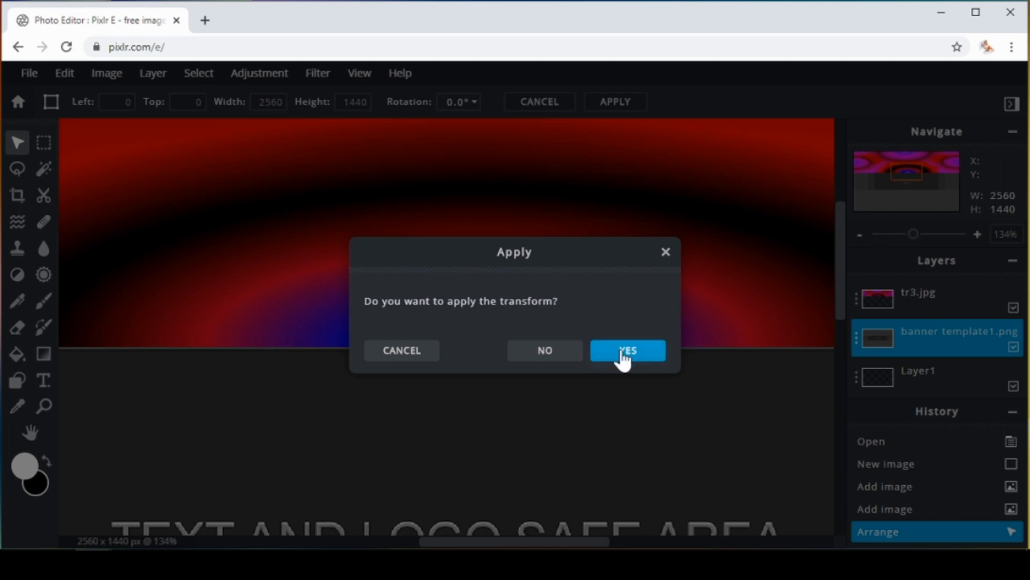
click(622, 354)
drag(916, 236, 887, 237)
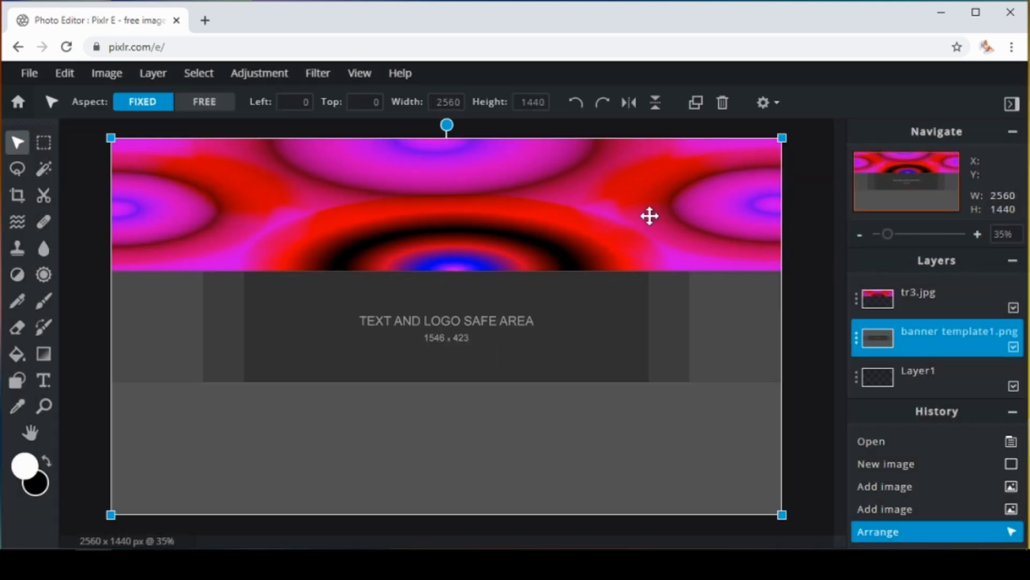
click(816, 243)
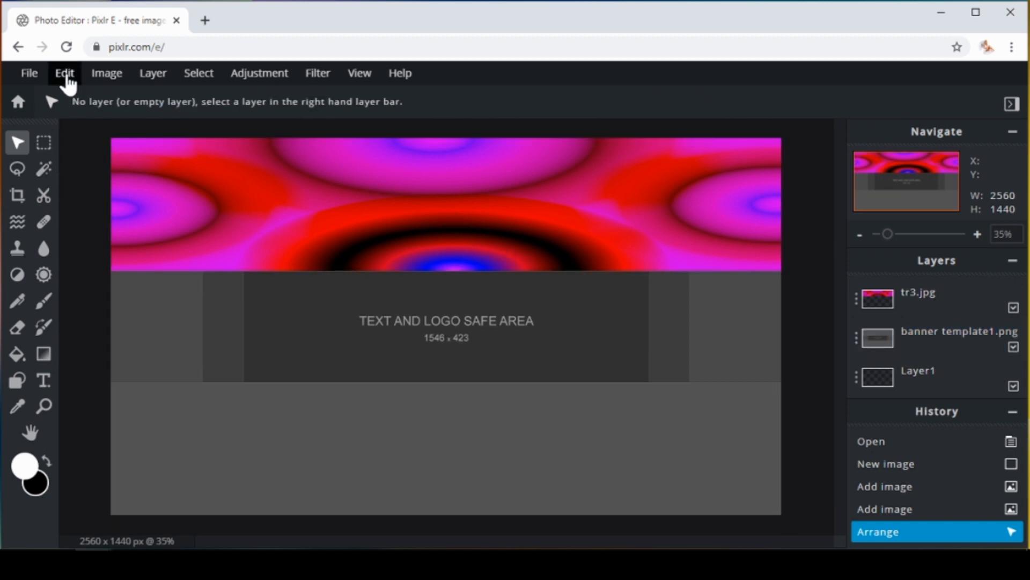
Return to the start page and remove the active untitled document from the history
click(67, 78)
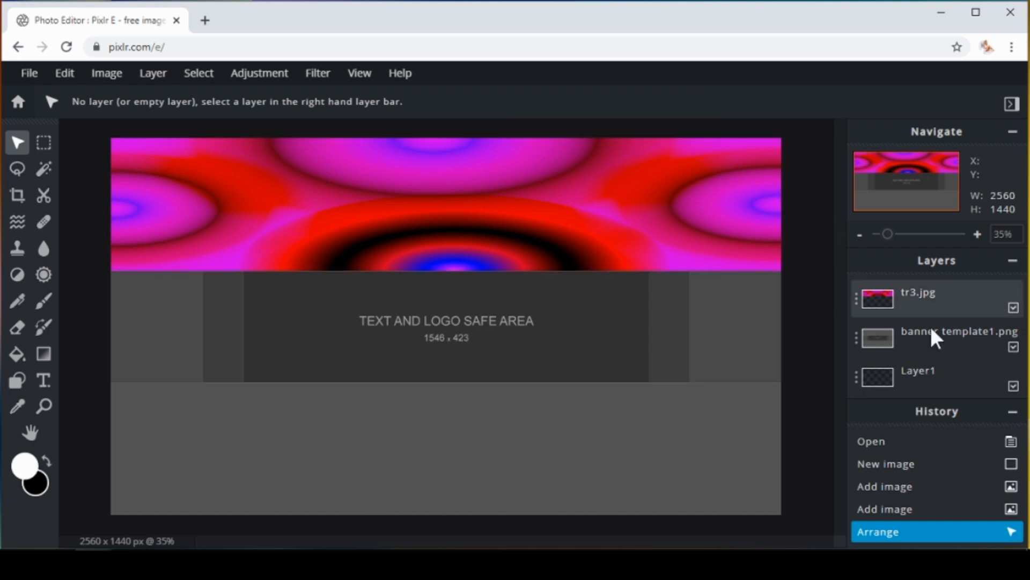
mouse_move(76, 80)
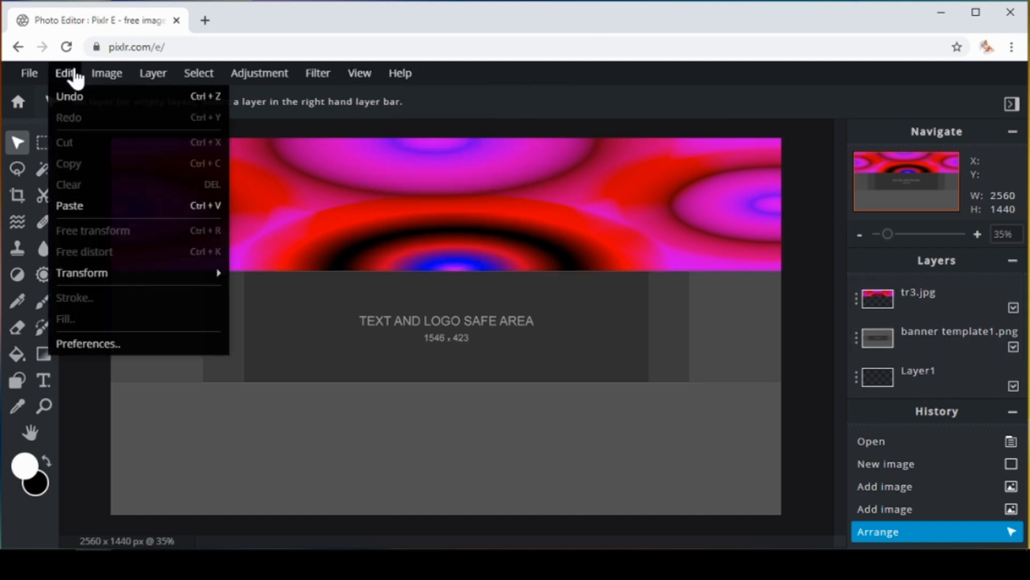
click(30, 78)
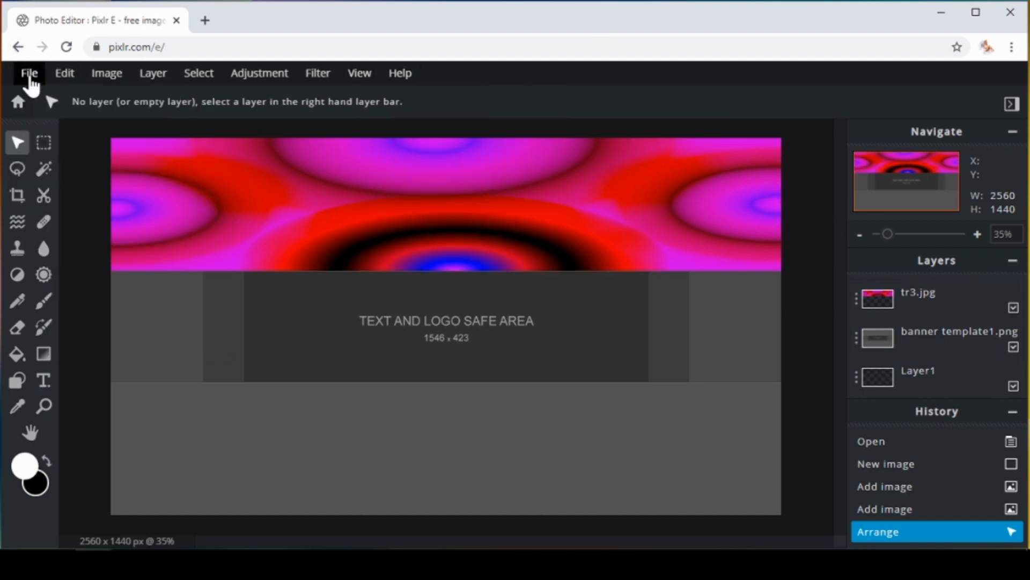
click(31, 77)
click(43, 103)
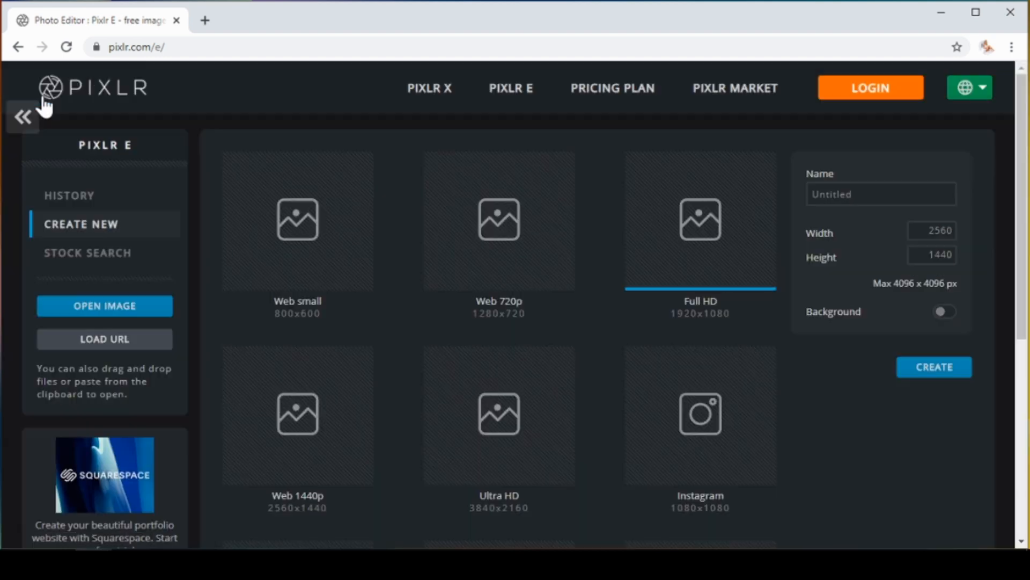
click(104, 196)
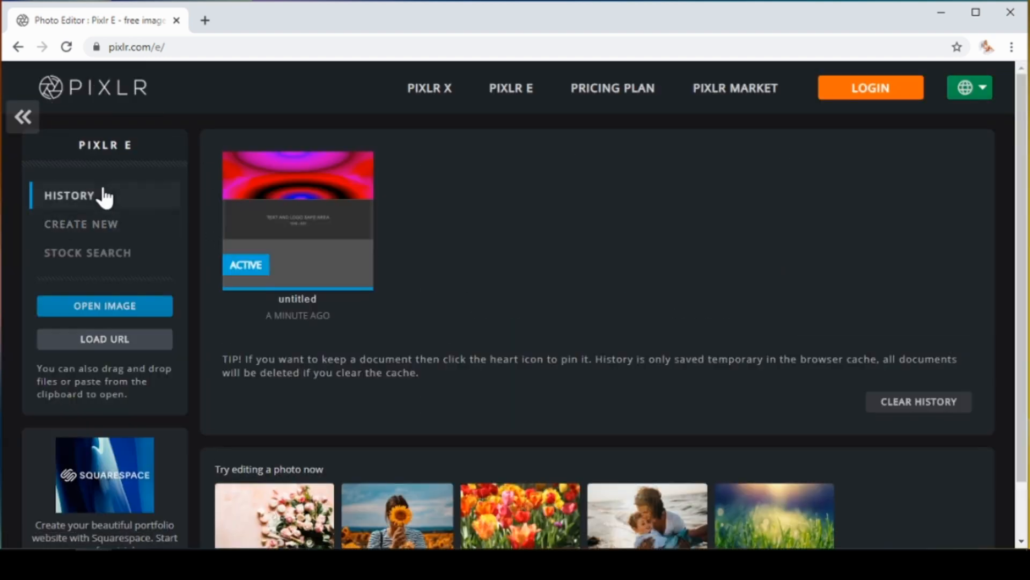
click(361, 166)
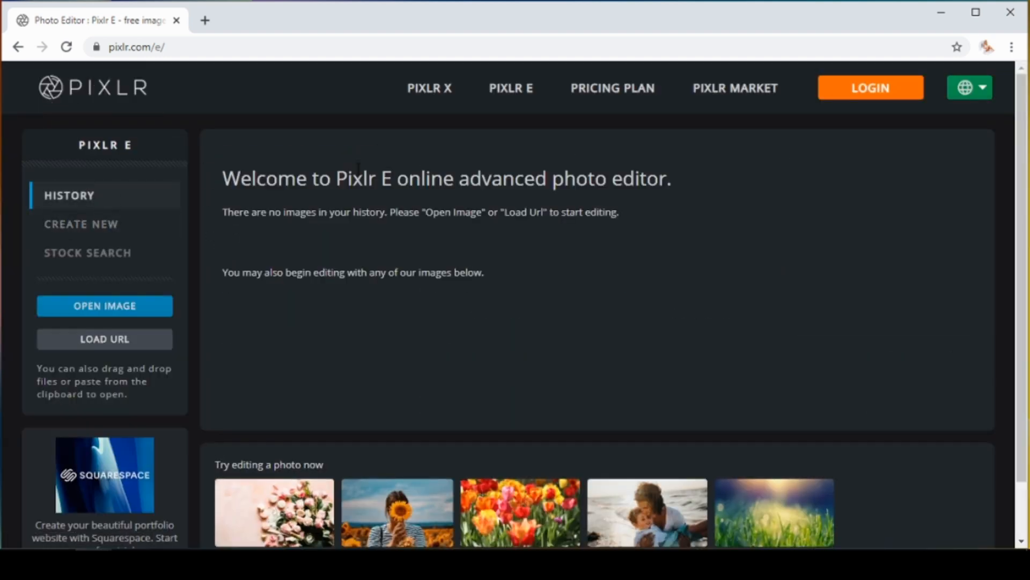
click(92, 88)
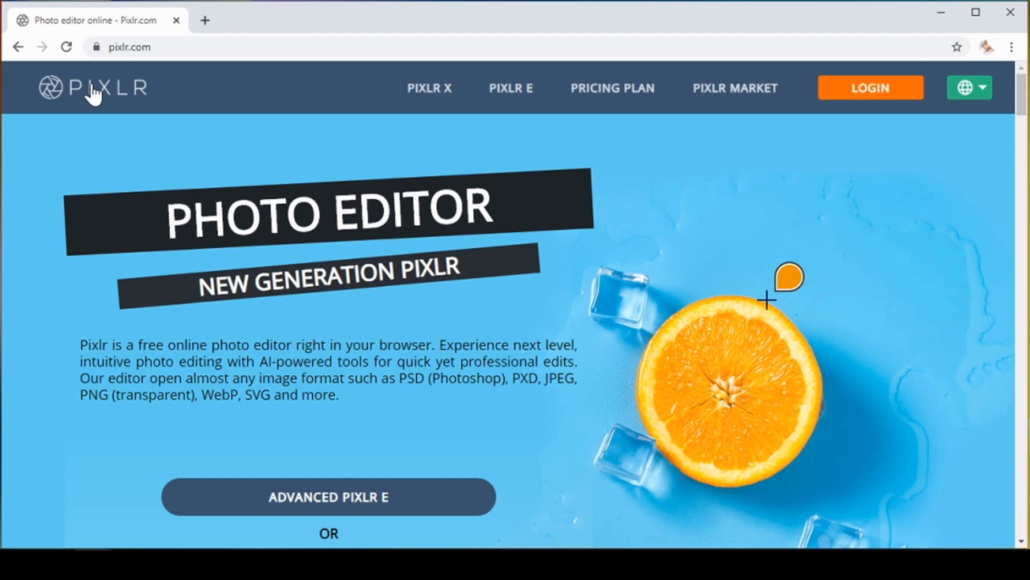
click(930, 5)
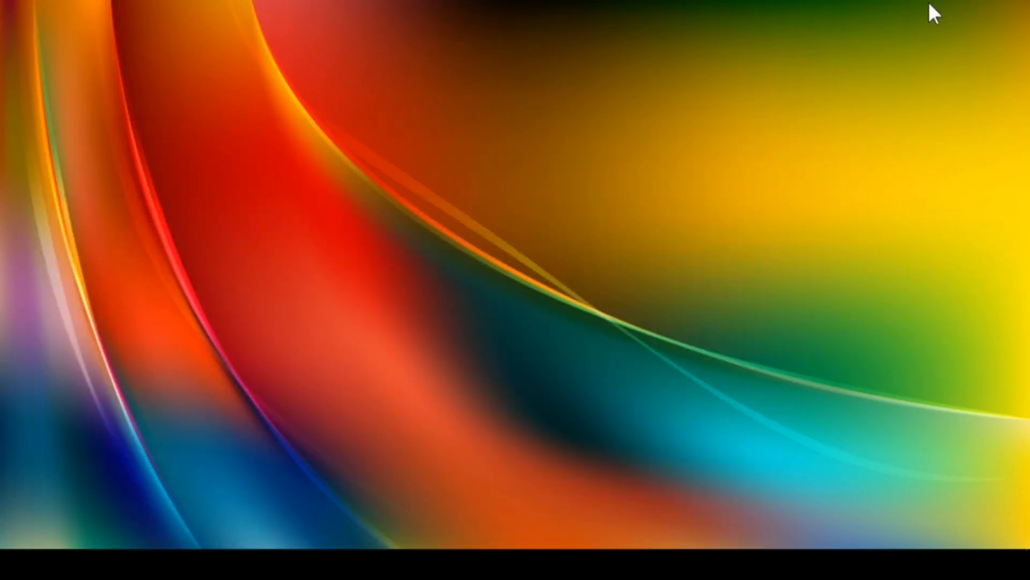
click(56, 563)
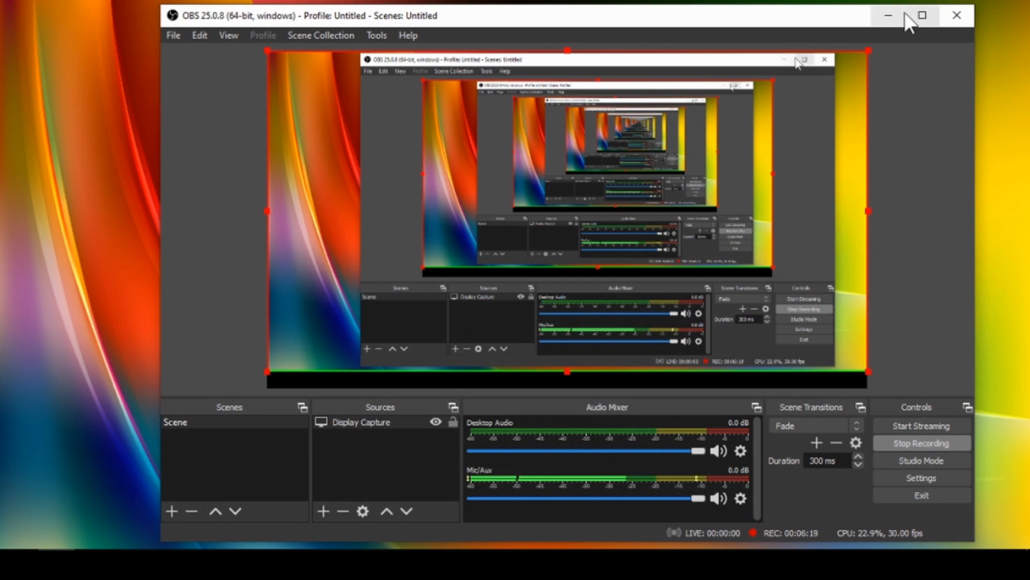
click(891, 15)
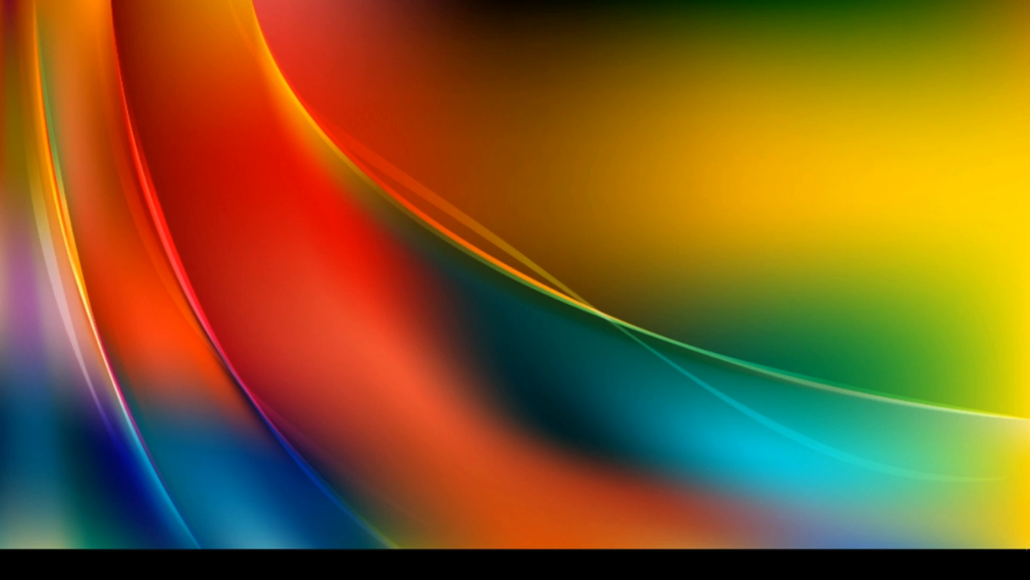
mouse_move(94, 563)
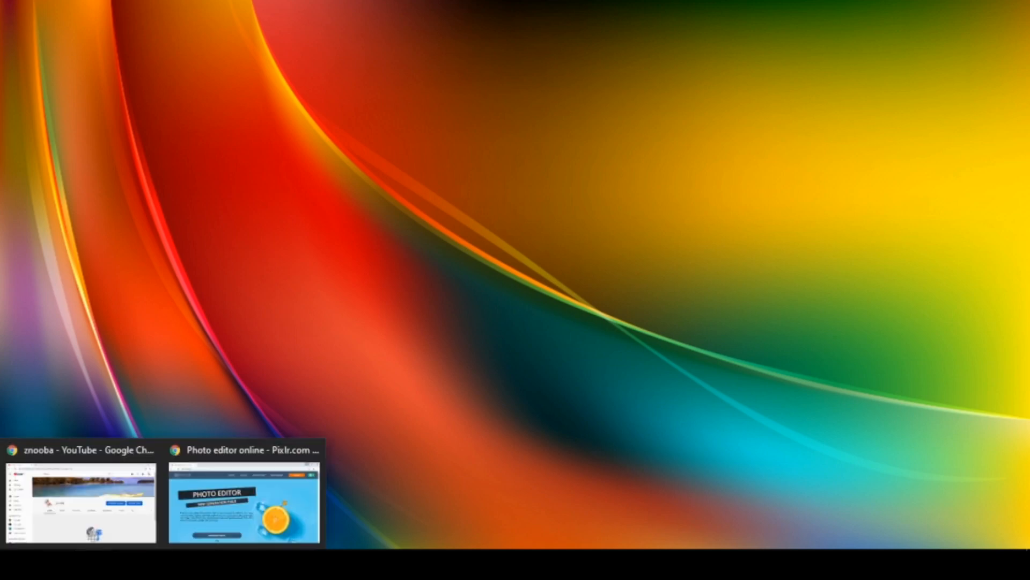
click(218, 505)
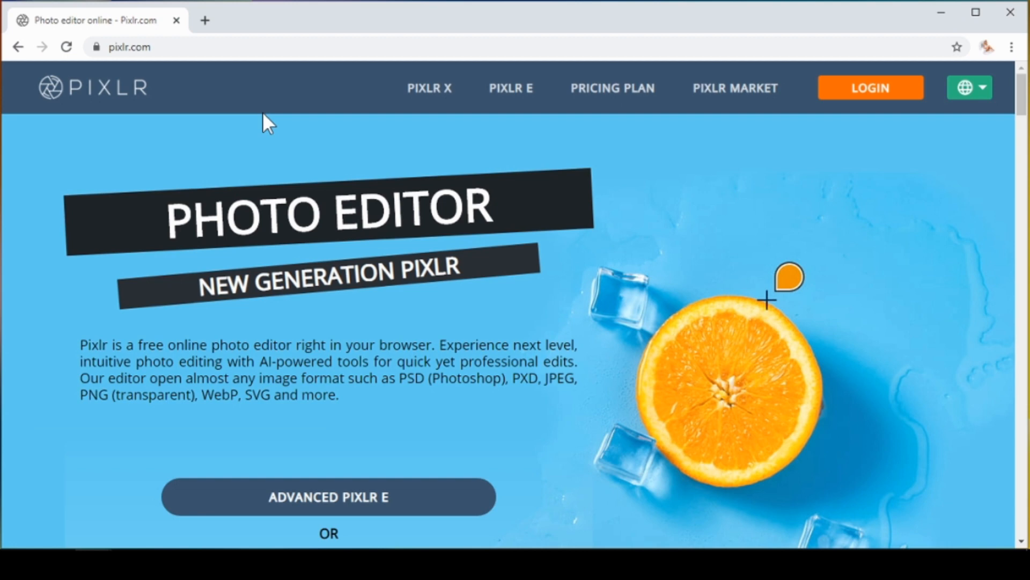
Open the Pixlr E editor and start a new image with a width of 2560 pixels
click(506, 92)
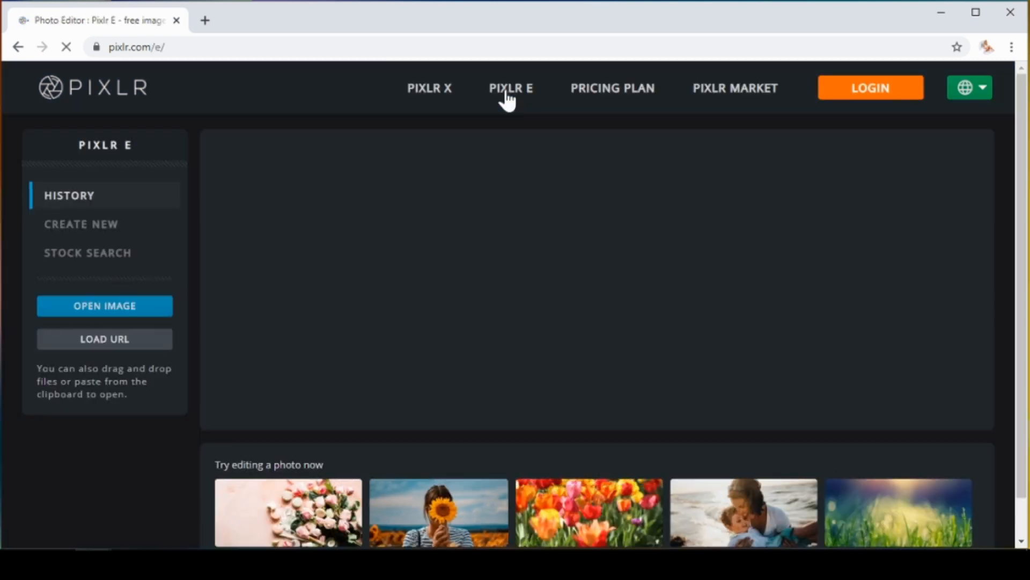
click(97, 234)
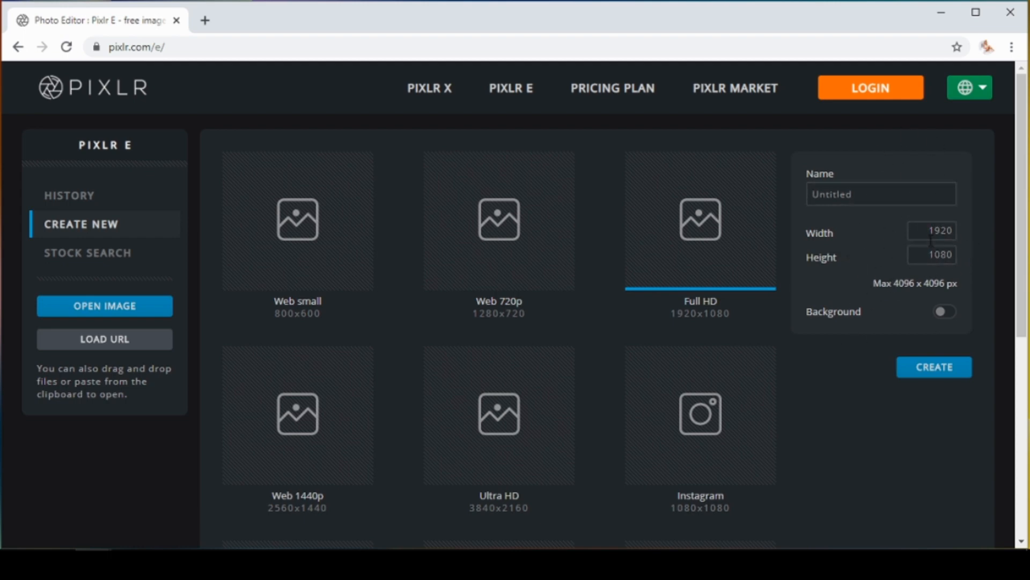
click(912, 252)
key(BackSpace)
key(BackSpace)
key(BackSpace)
text(0)
Set the image height to 1440 pixels, create the blank canvas, and close the feedback badge
click(957, 255)
key(BackSpace)
key(BackSpace)
text(440)
click(940, 370)
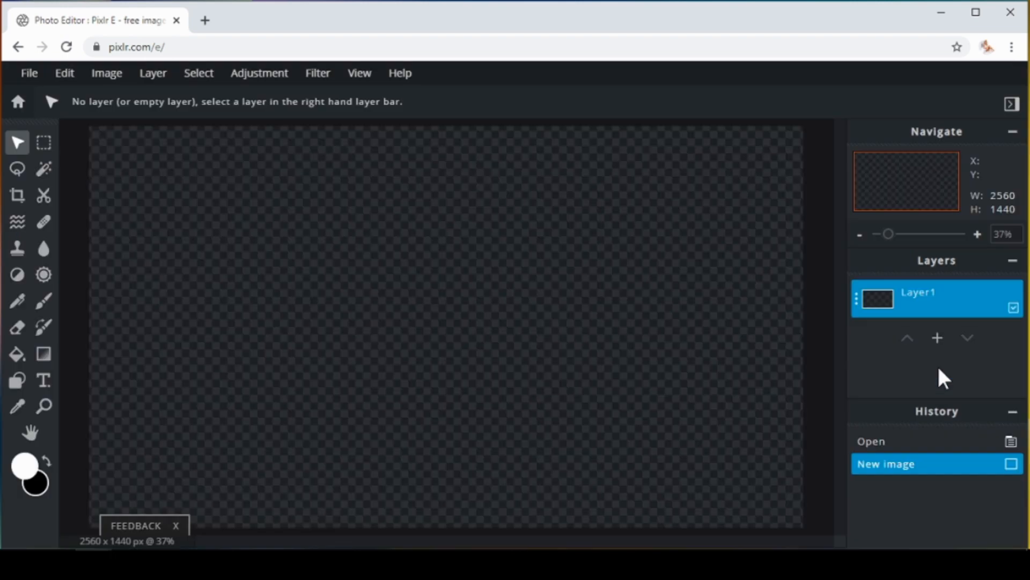
click(174, 526)
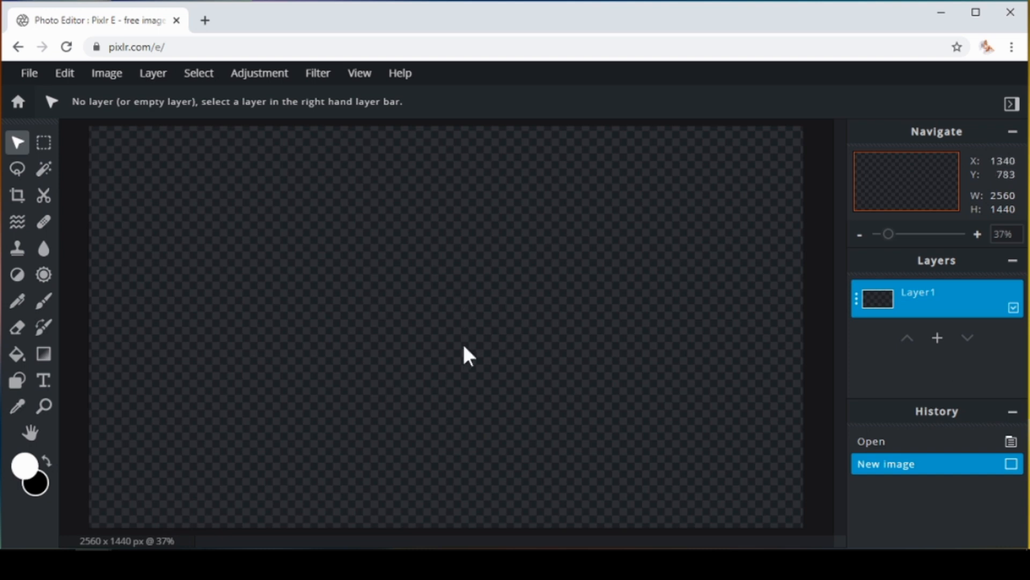
Add the "banner template1" image from the "new banner" folder as a layer, then deselect it
click(995, 234)
click(901, 235)
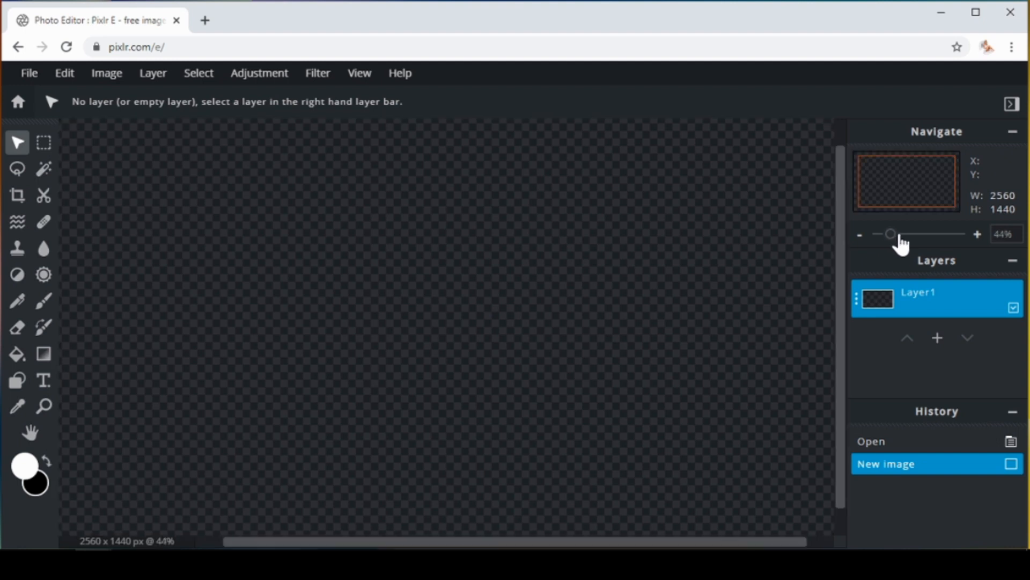
mouse_move(900, 236)
mouse_down()
mouse_move(936, 236)
mouse_move(891, 238)
mouse_up()
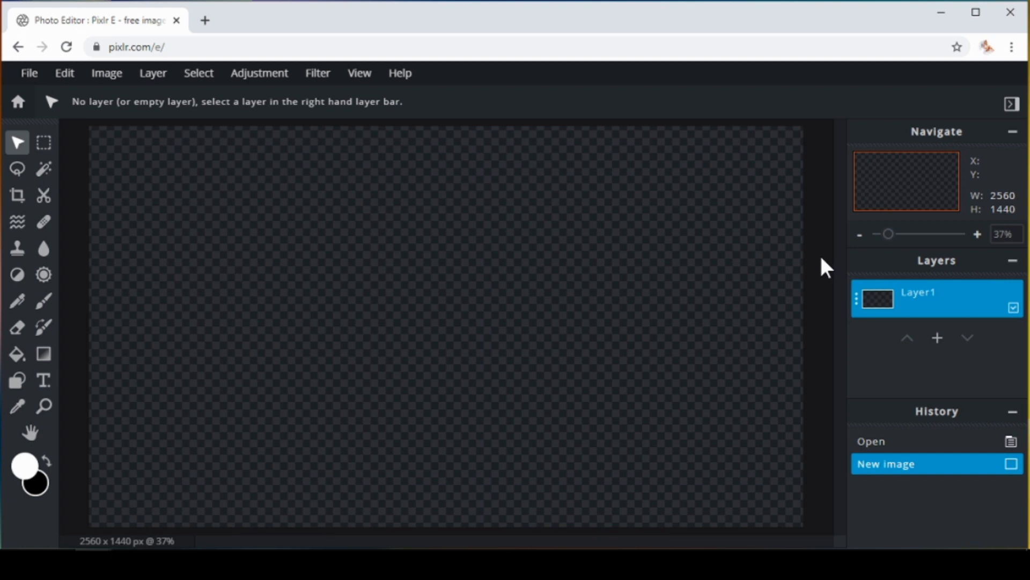
click(153, 76)
click(167, 139)
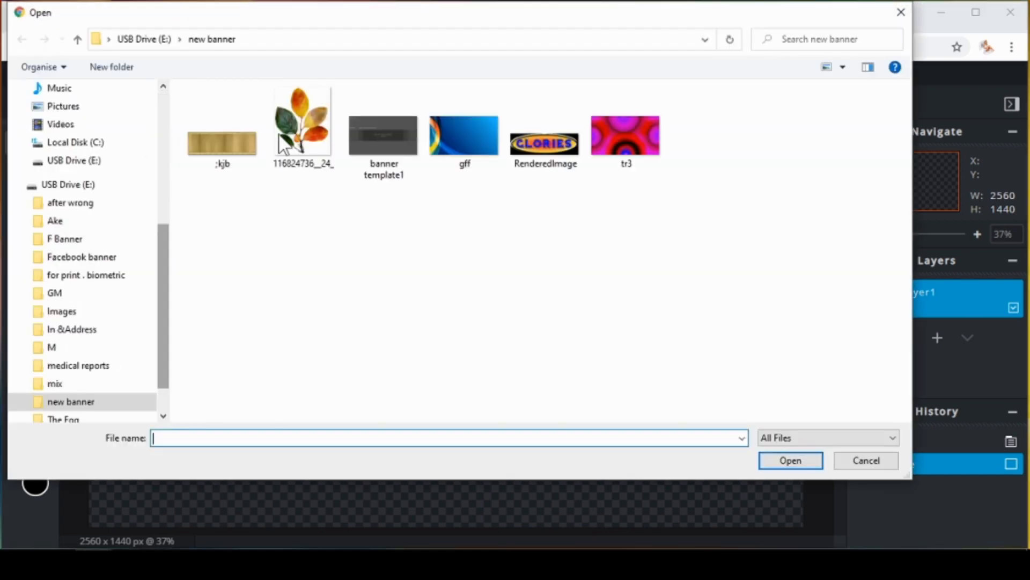
double_click(379, 134)
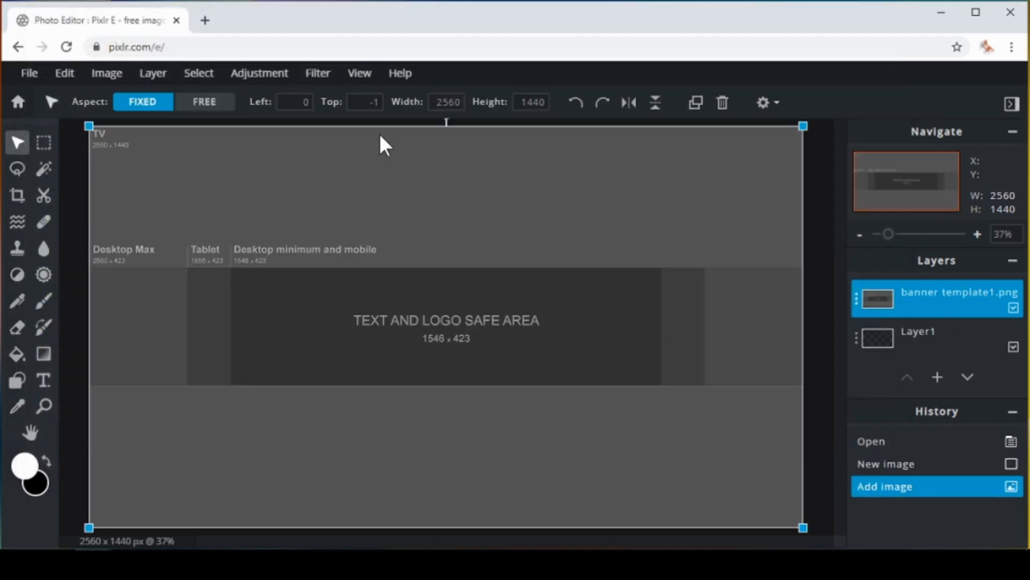
click(74, 202)
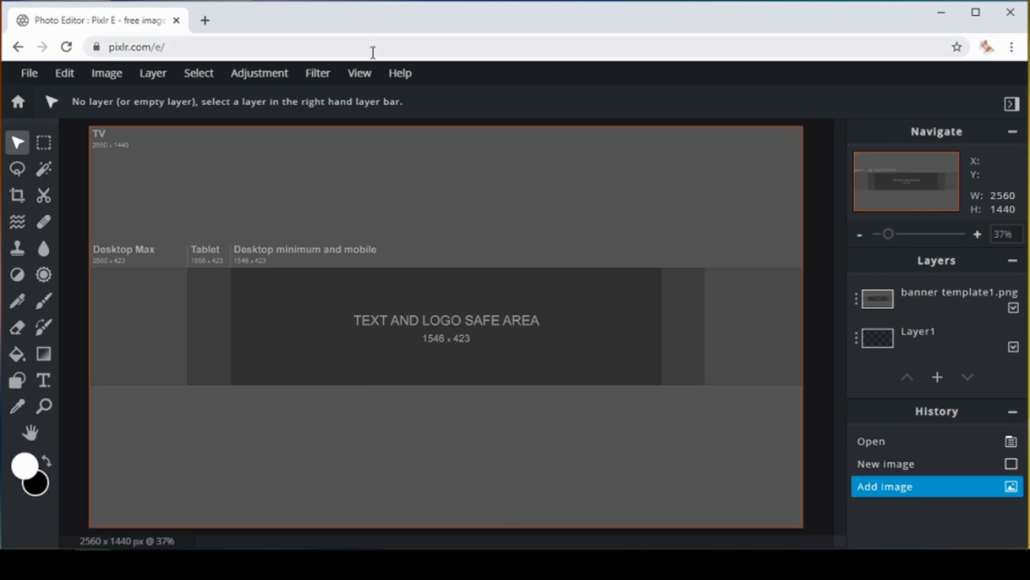
Add the "tr3" image from the "new banner" folder as a layer above the banner template
click(156, 80)
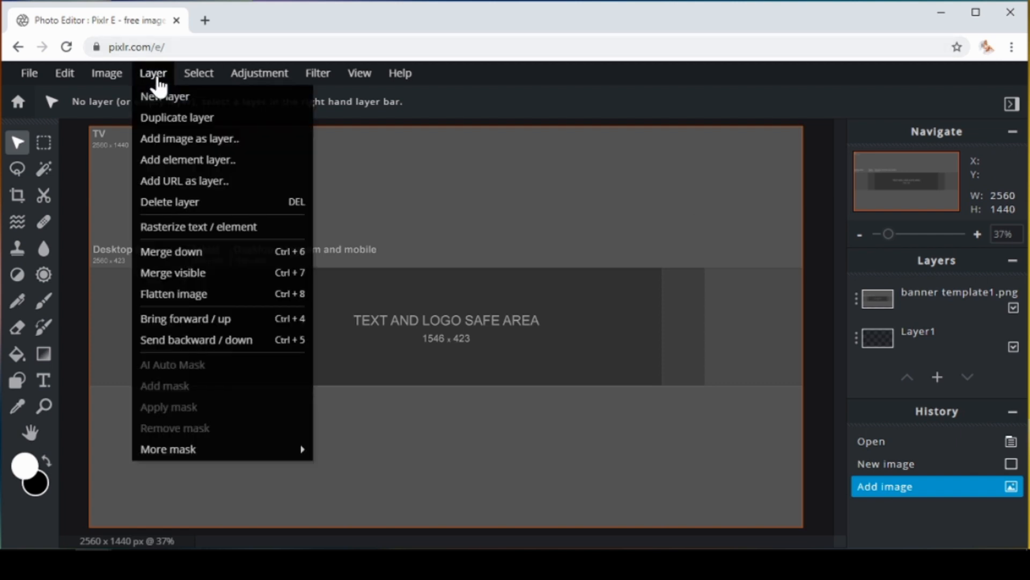
click(166, 138)
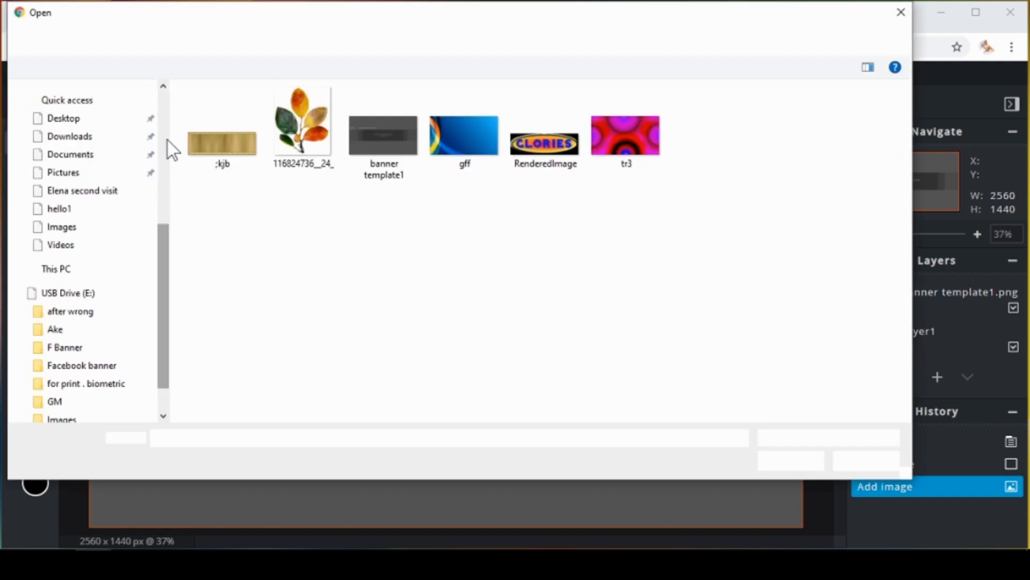
double_click(609, 162)
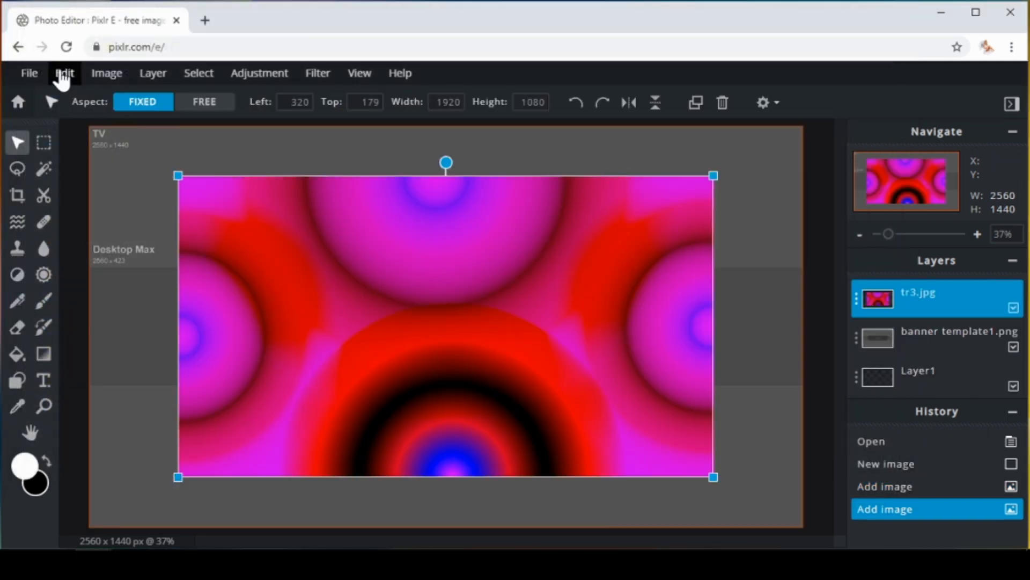
Free transform the tr3 layer to a height of about 523 px, move it to the canvas's top-left corner, and apply
click(65, 75)
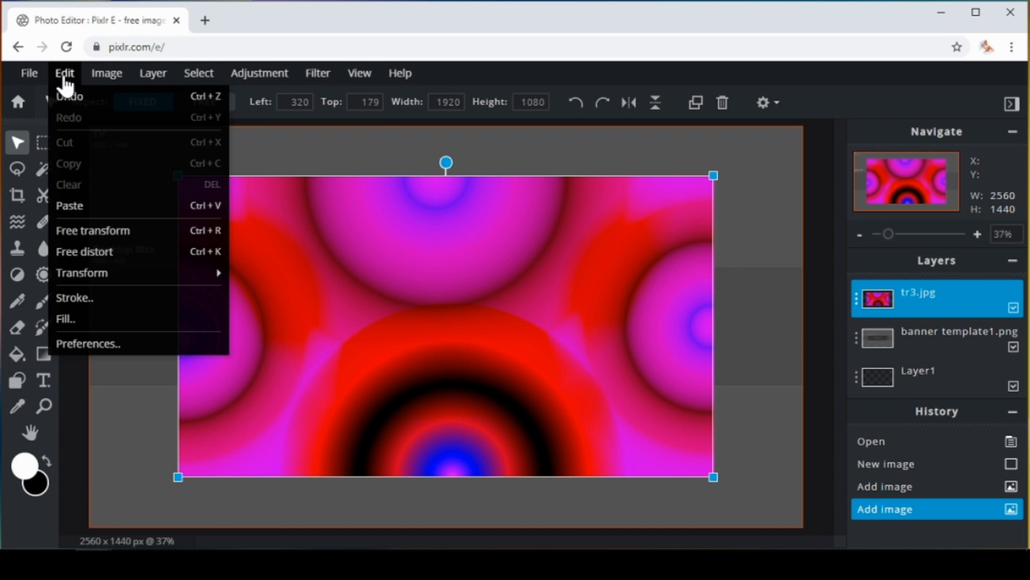
click(75, 231)
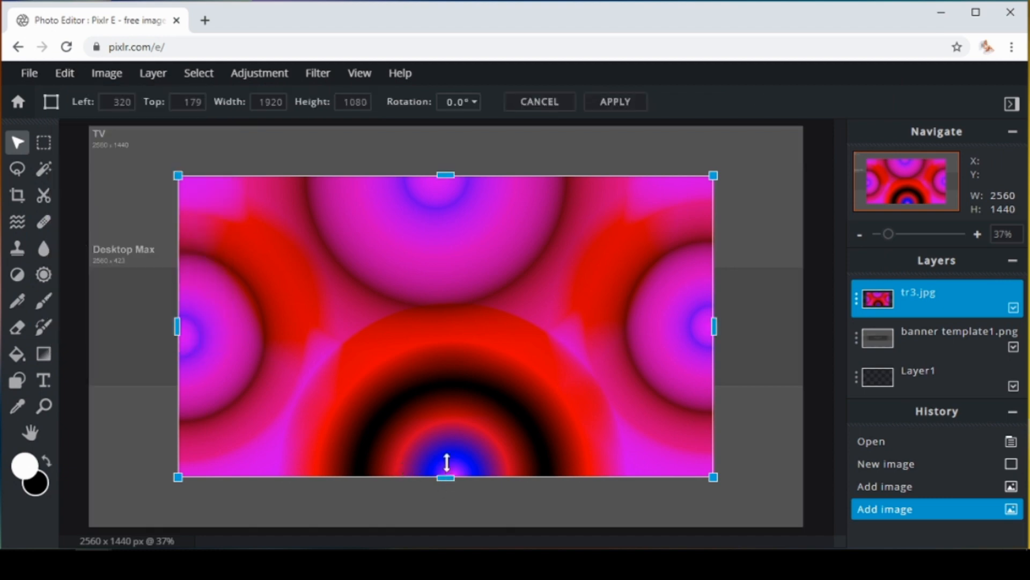
drag(447, 477, 448, 324)
drag(390, 238, 301, 186)
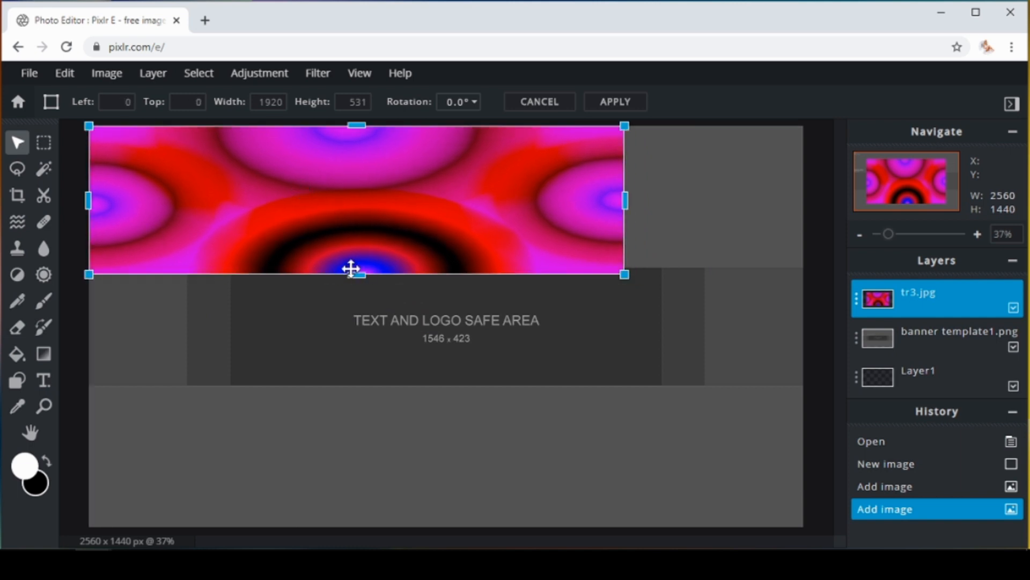
drag(353, 277, 354, 272)
click(766, 269)
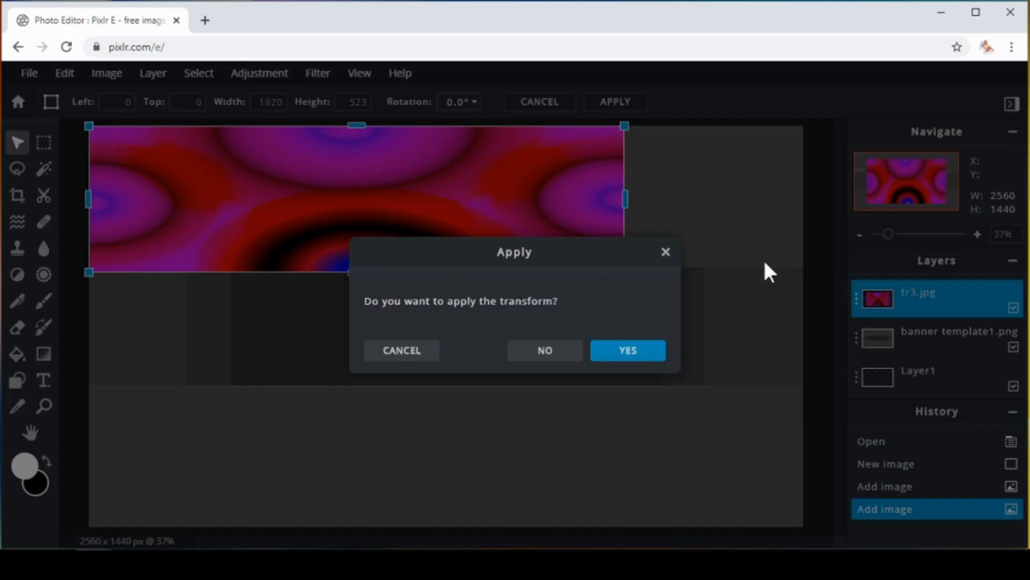
click(642, 353)
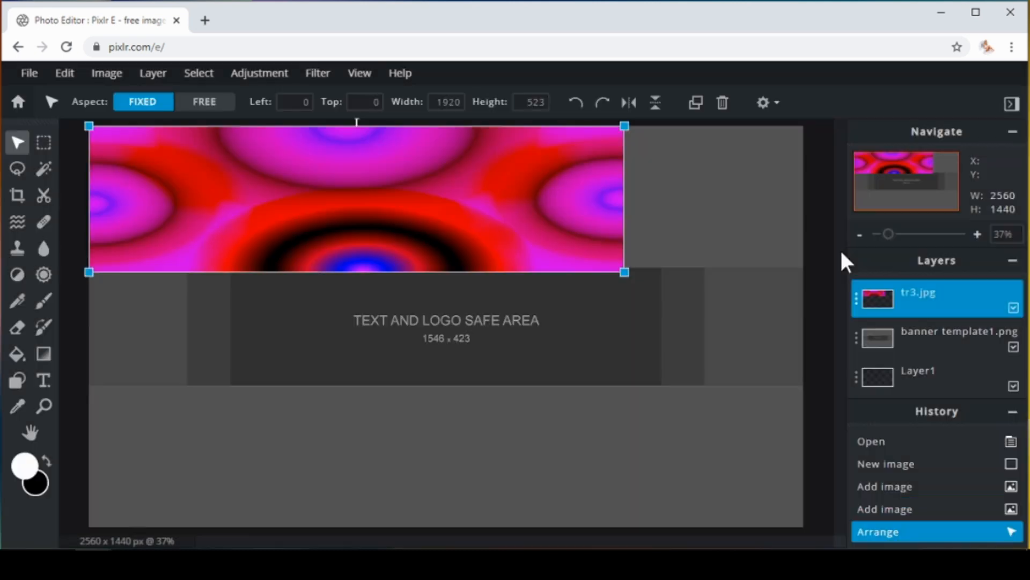
Reduce the tr3 layer's height to about 509 px so its lower edge meets the template's central band, and apply the transform
drag(893, 237, 908, 236)
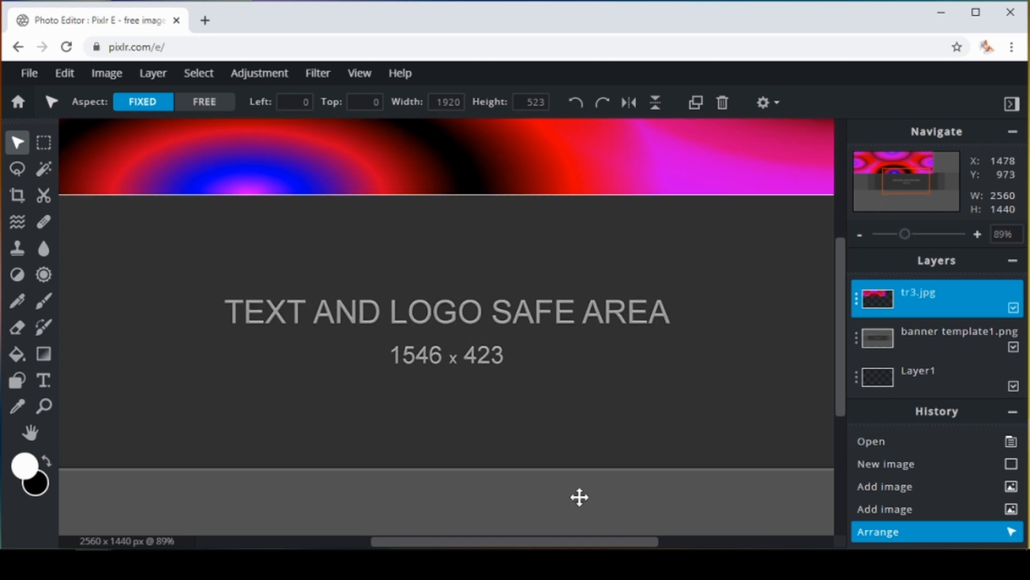
drag(517, 546, 577, 536)
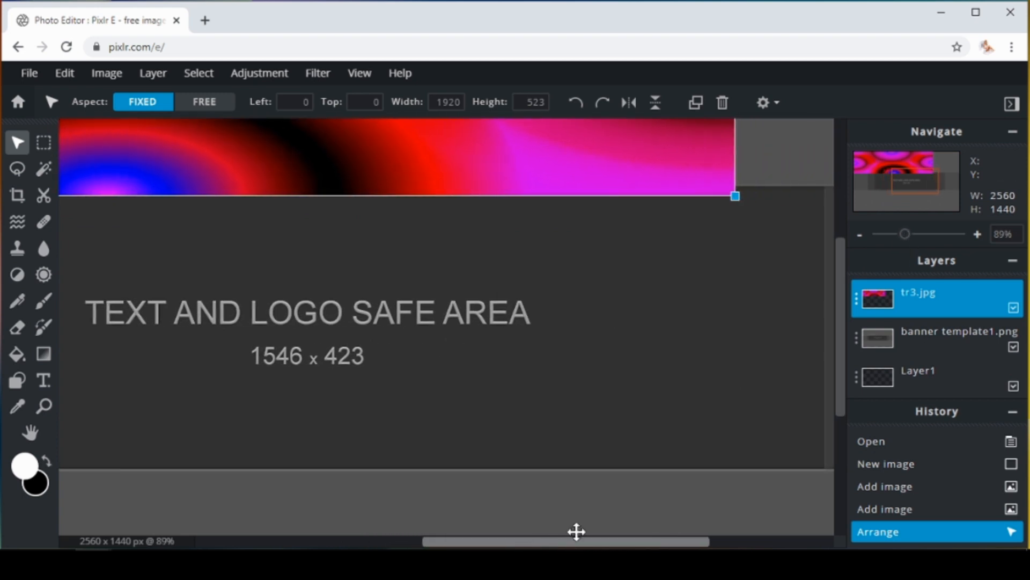
drag(841, 347, 841, 297)
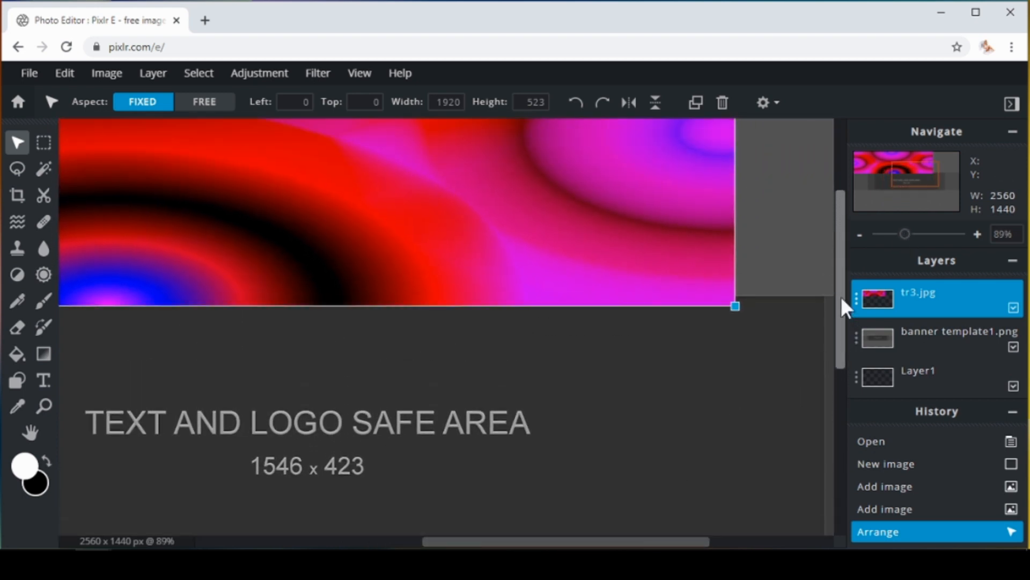
click(65, 74)
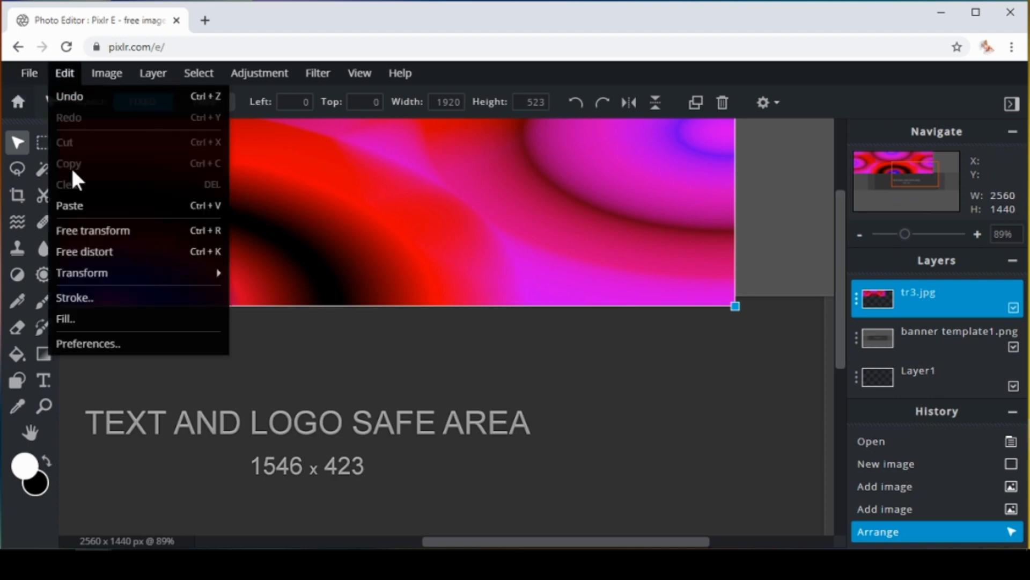
click(87, 230)
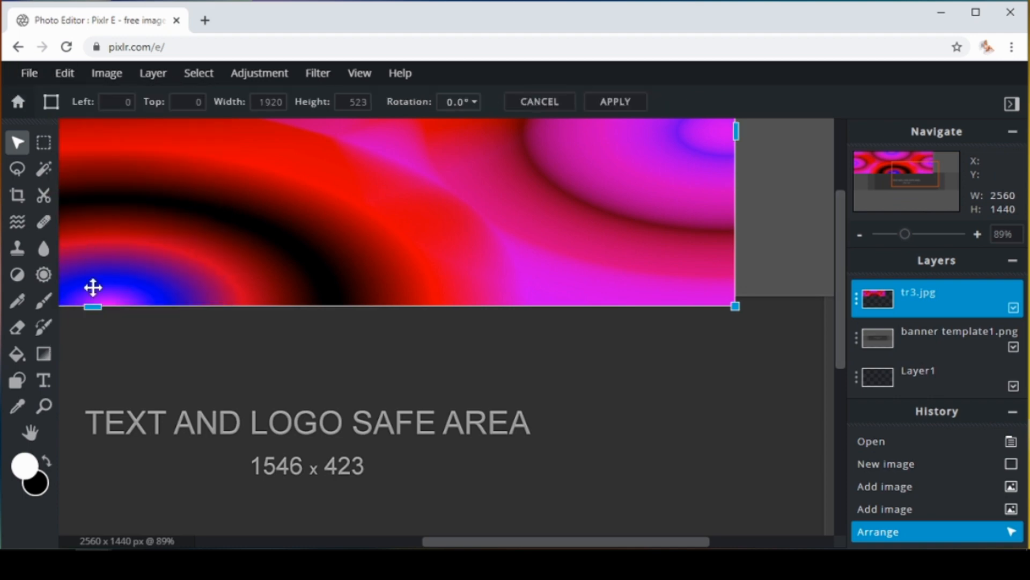
drag(93, 306, 96, 299)
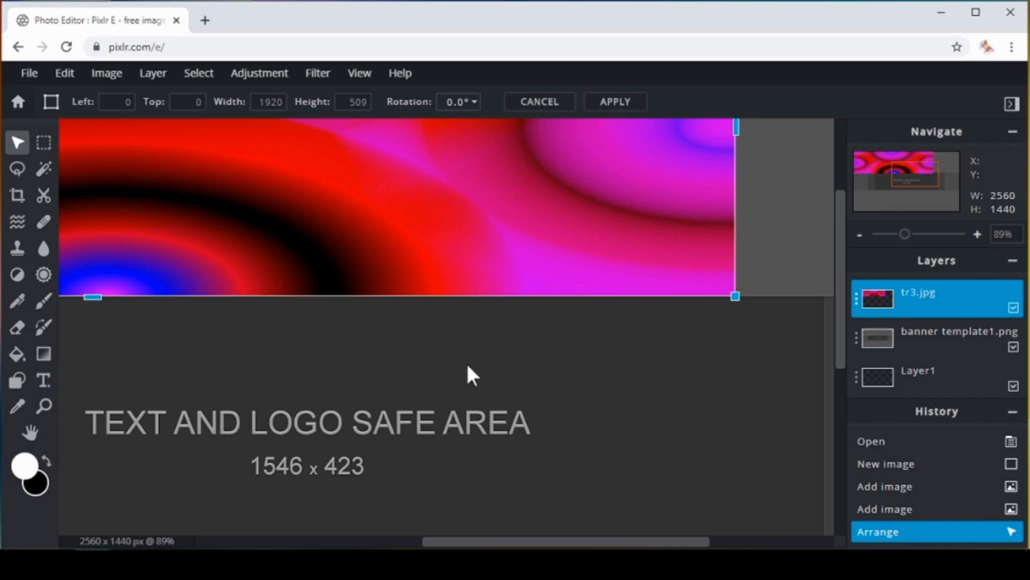
click(842, 276)
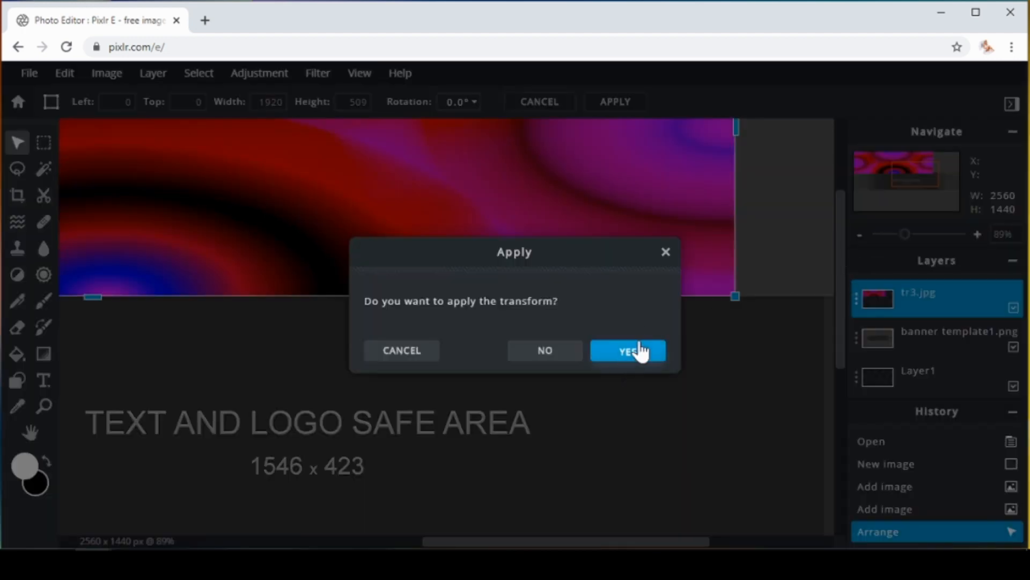
click(641, 352)
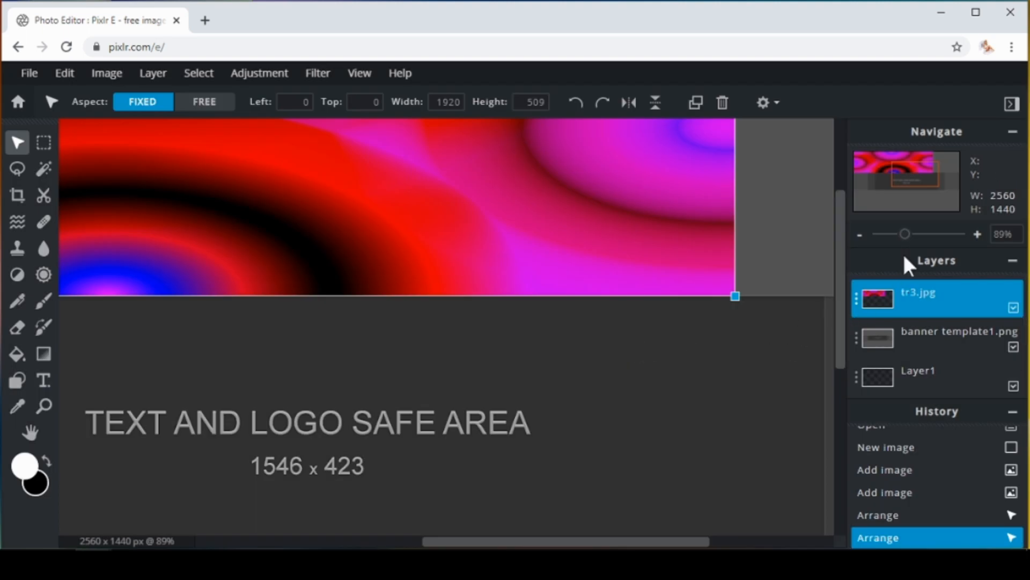
Stretch the tr3 layer to a width of about 2558 px across the canvas, apply the transform, and deselect it
drag(905, 235, 887, 236)
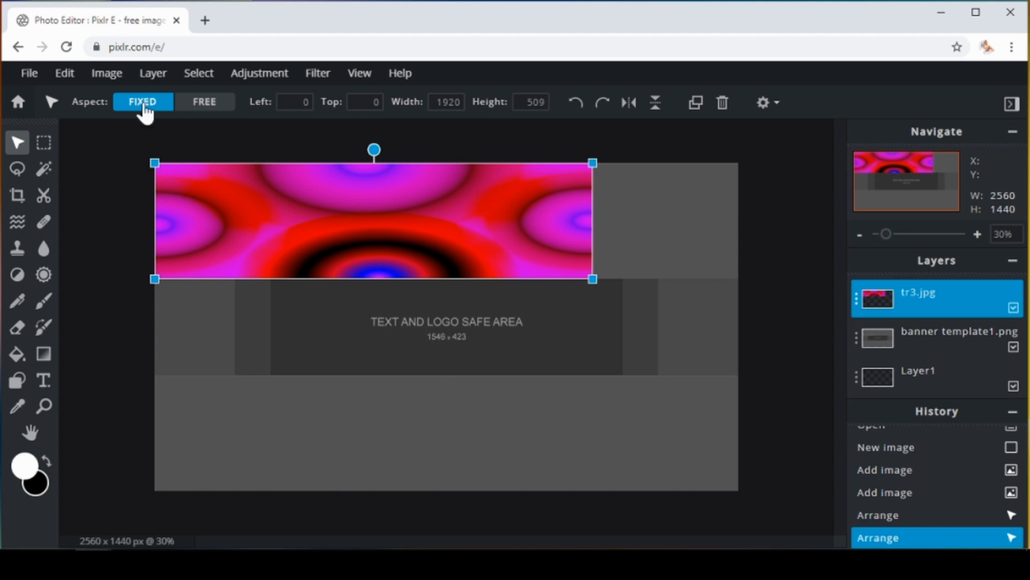
click(65, 74)
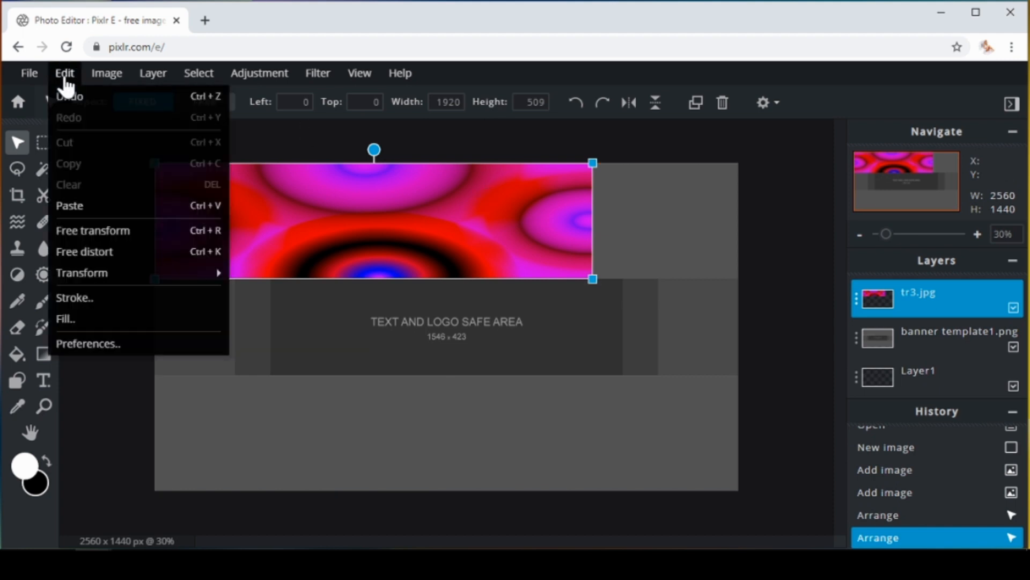
click(73, 232)
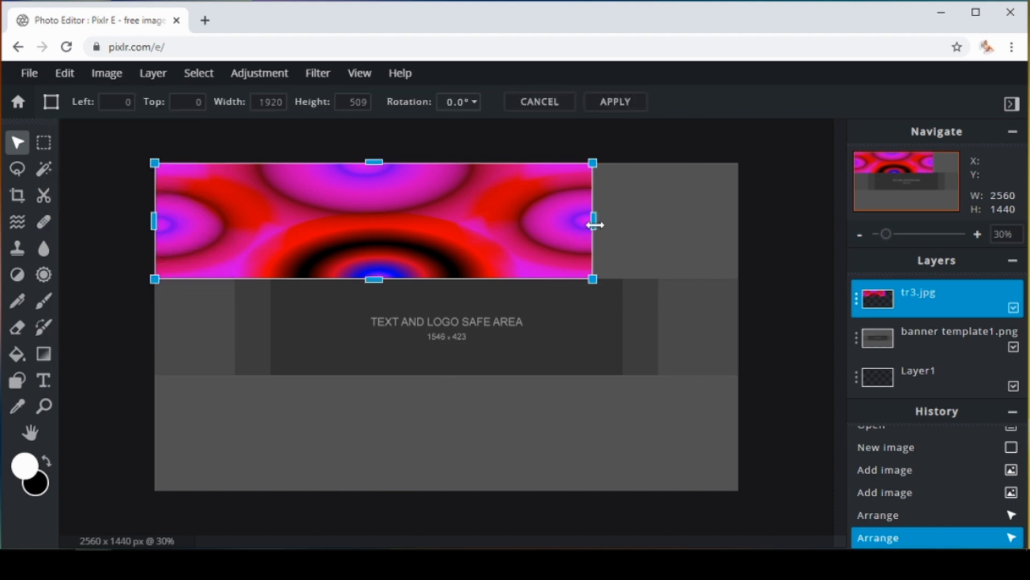
drag(594, 224, 737, 225)
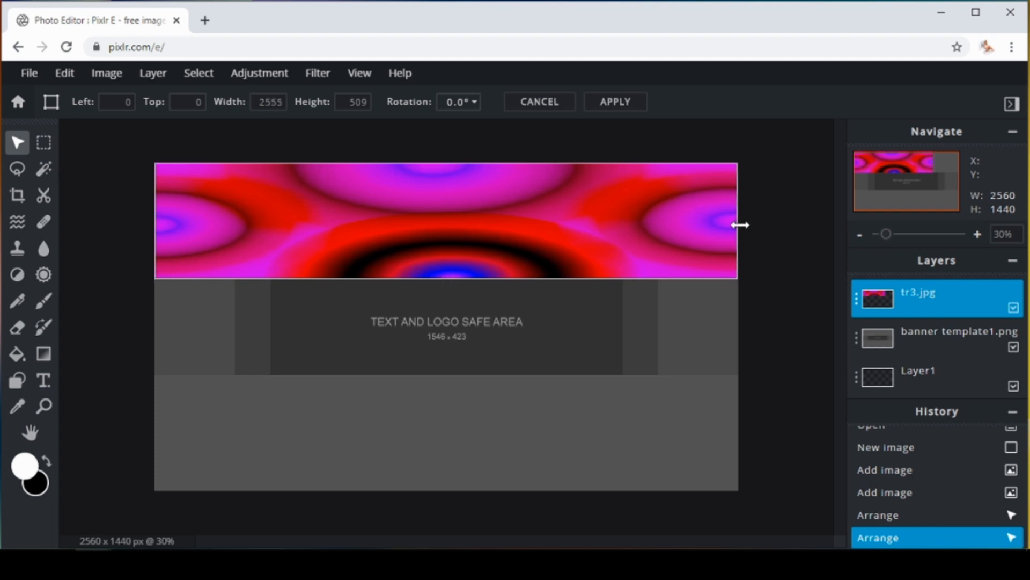
drag(741, 225, 739, 224)
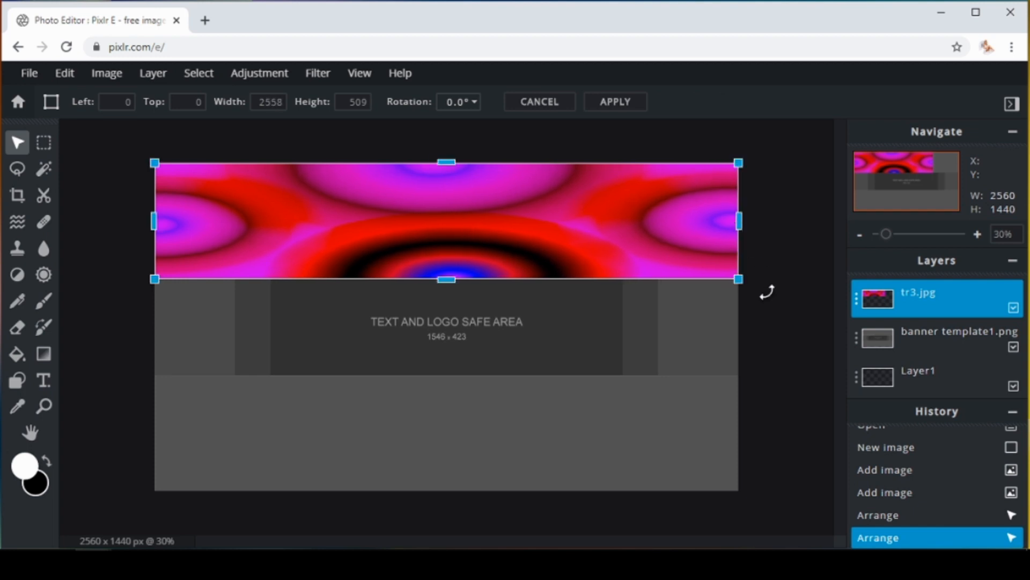
click(547, 439)
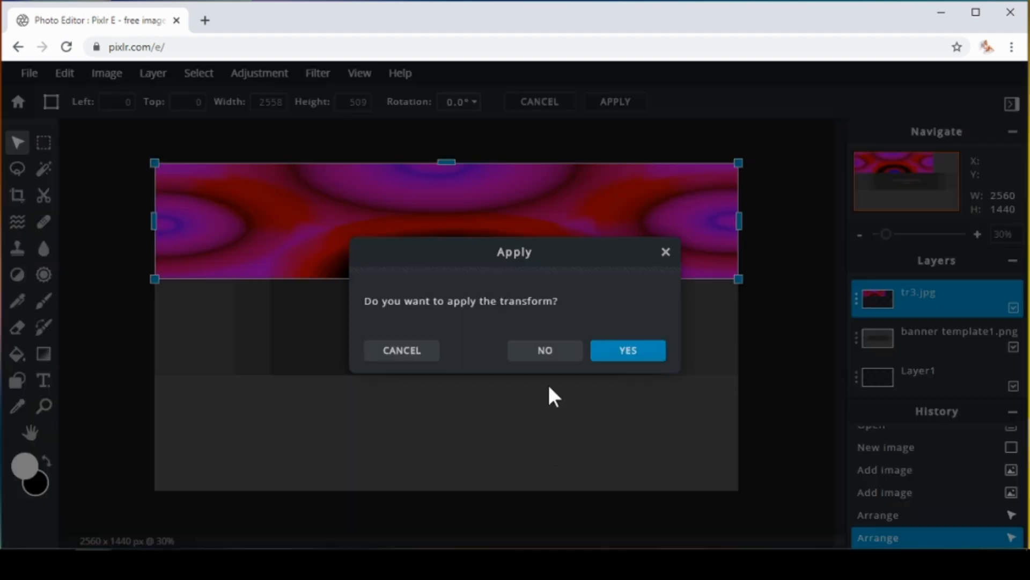
click(627, 353)
click(741, 353)
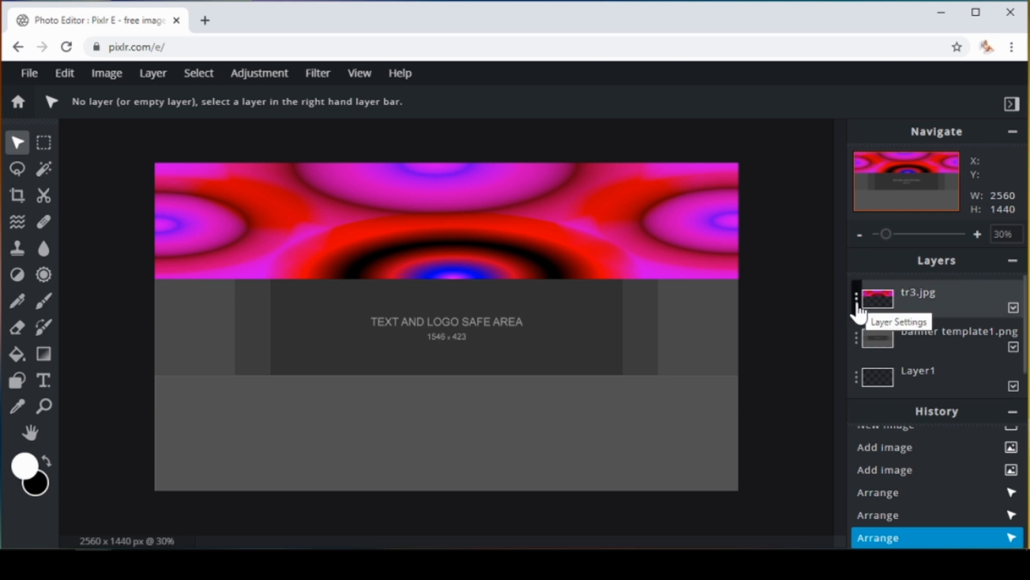
Duplicate the tr3 layer and place the copy, flipped vertically, along the canvas's lower edge beneath the template's central band
click(880, 301)
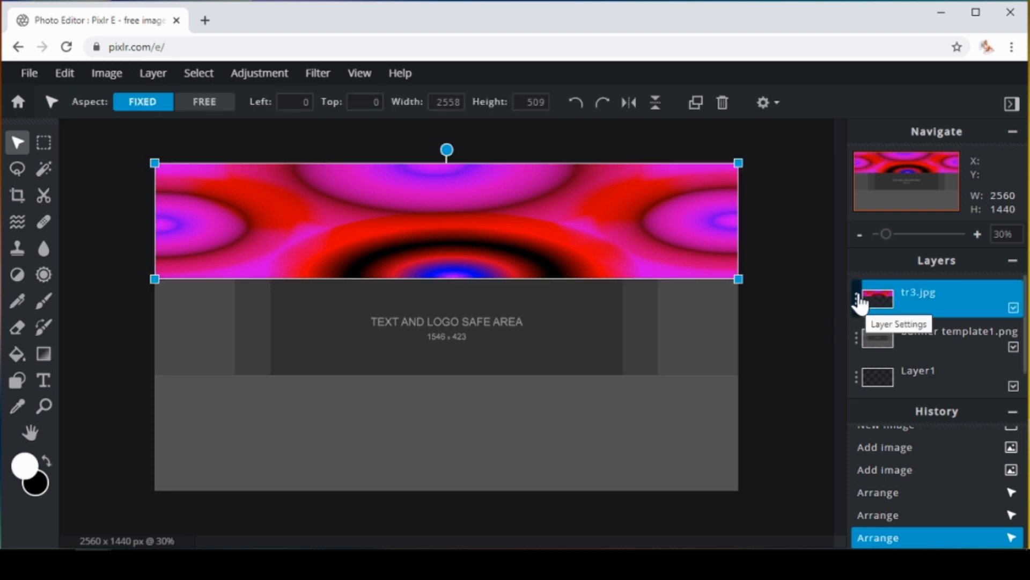
click(857, 310)
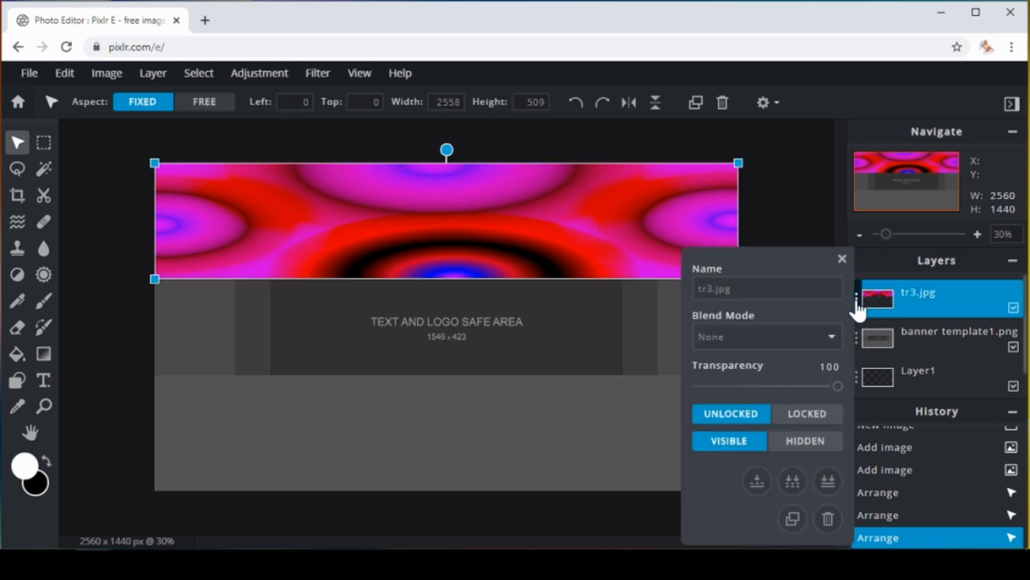
click(792, 519)
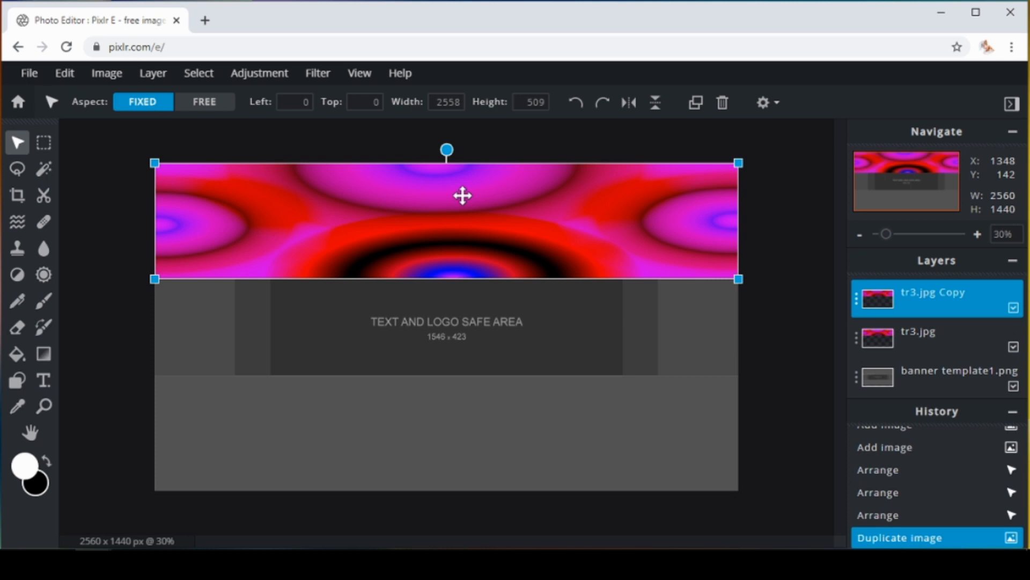
drag(462, 196, 463, 407)
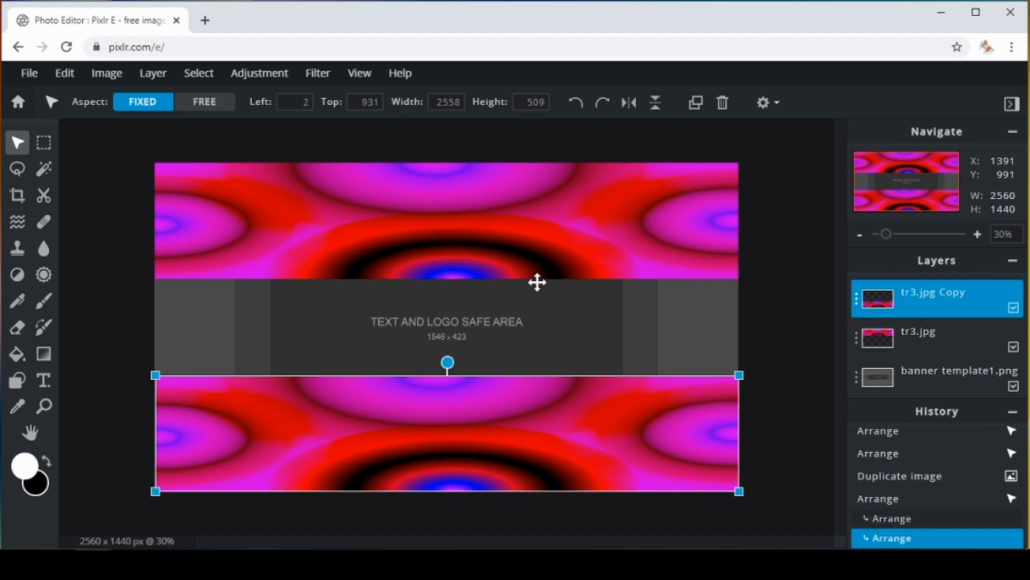
click(655, 103)
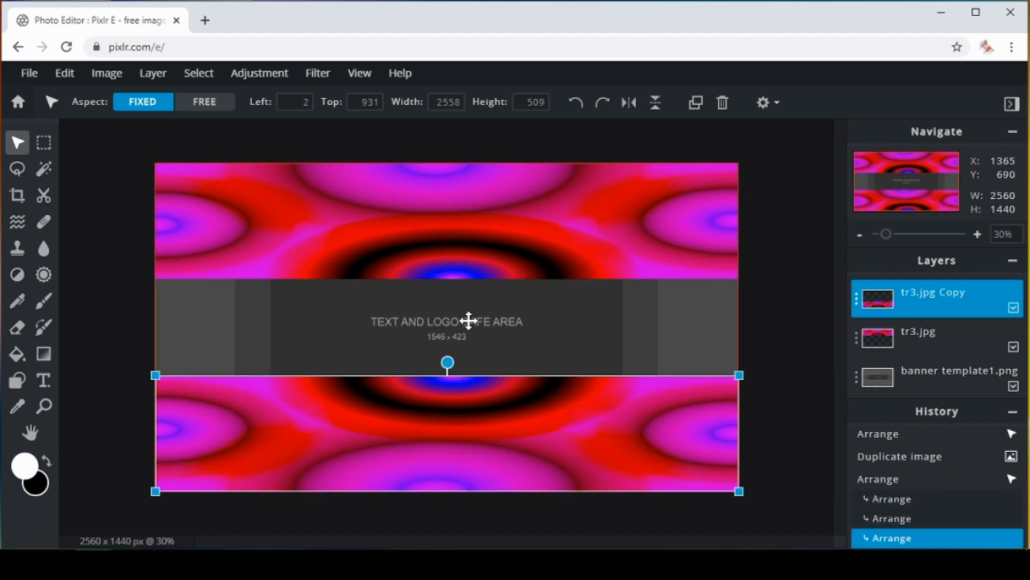
click(782, 282)
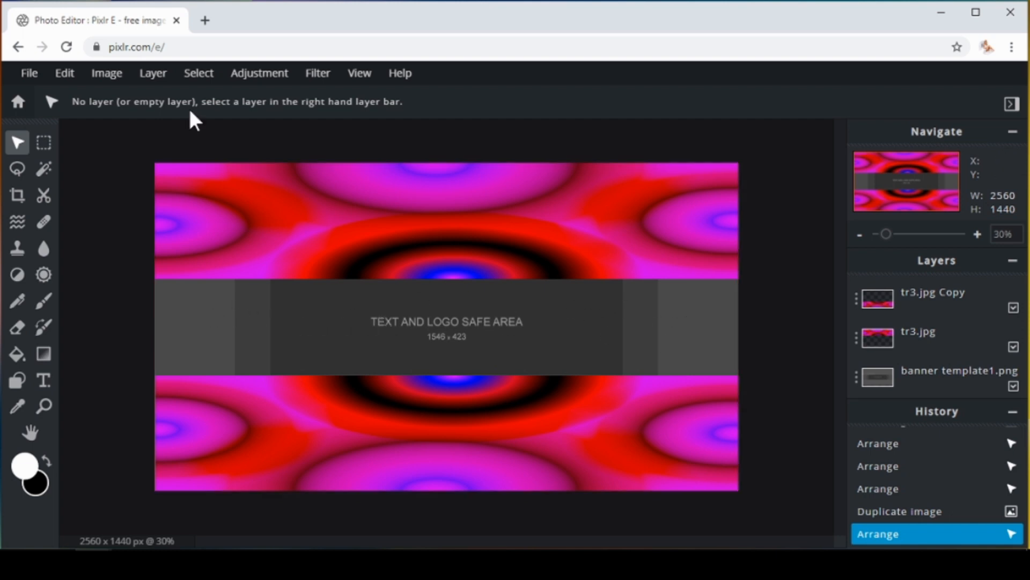
Add the "gff" image from the "new banner" folder as a layer and move it towards the left end of the central band
click(154, 78)
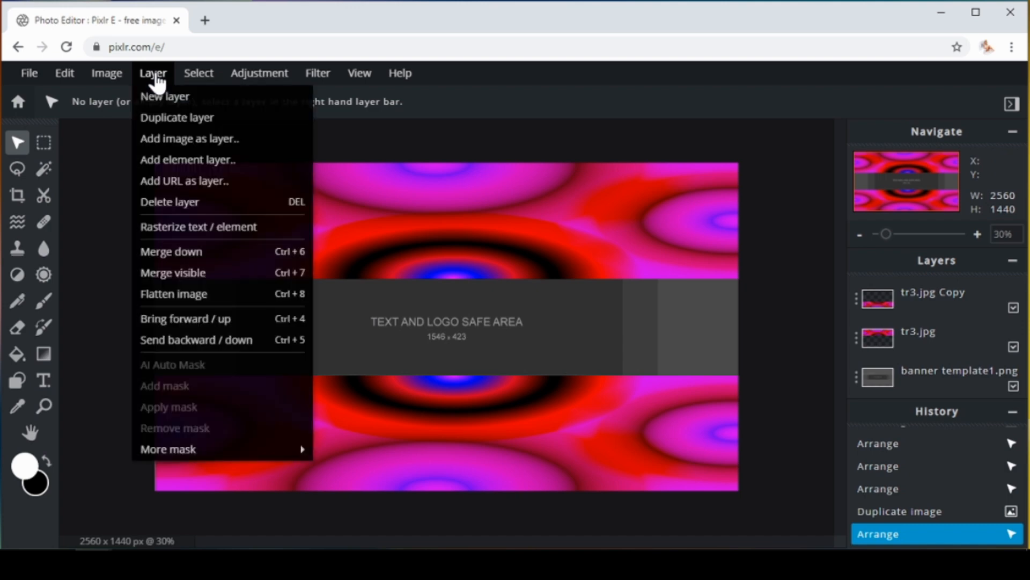
click(161, 140)
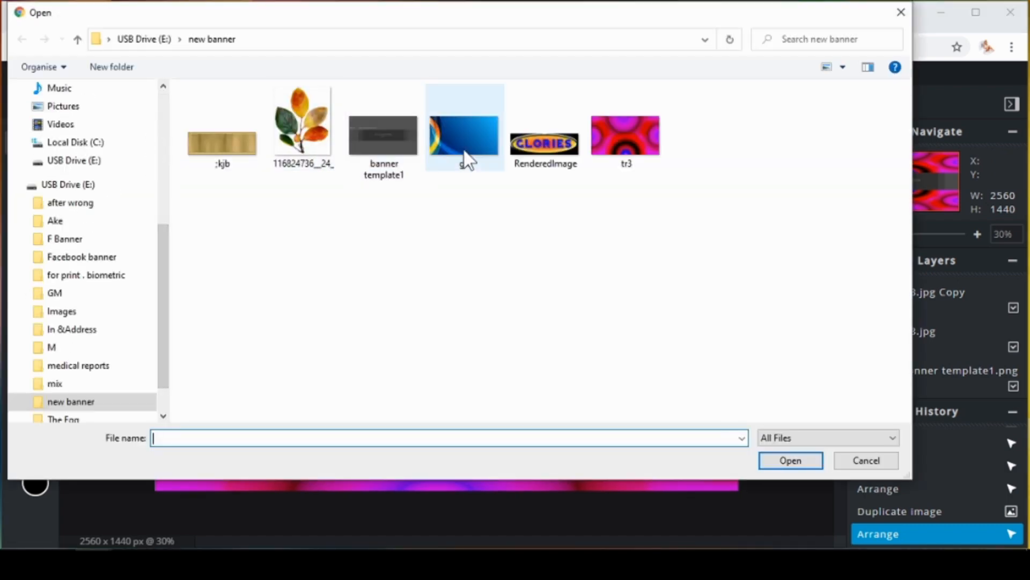
double_click(465, 158)
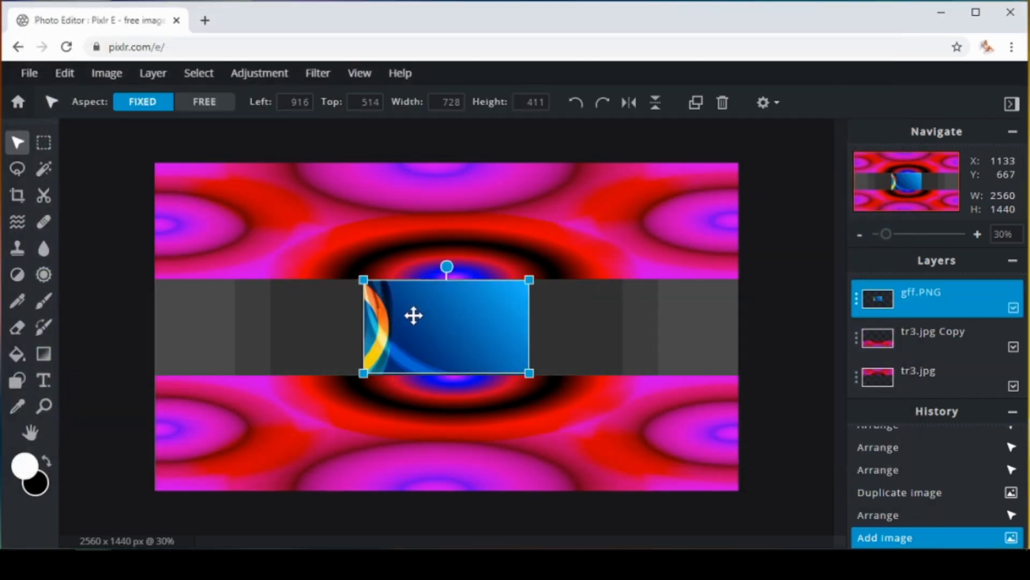
drag(427, 317, 303, 315)
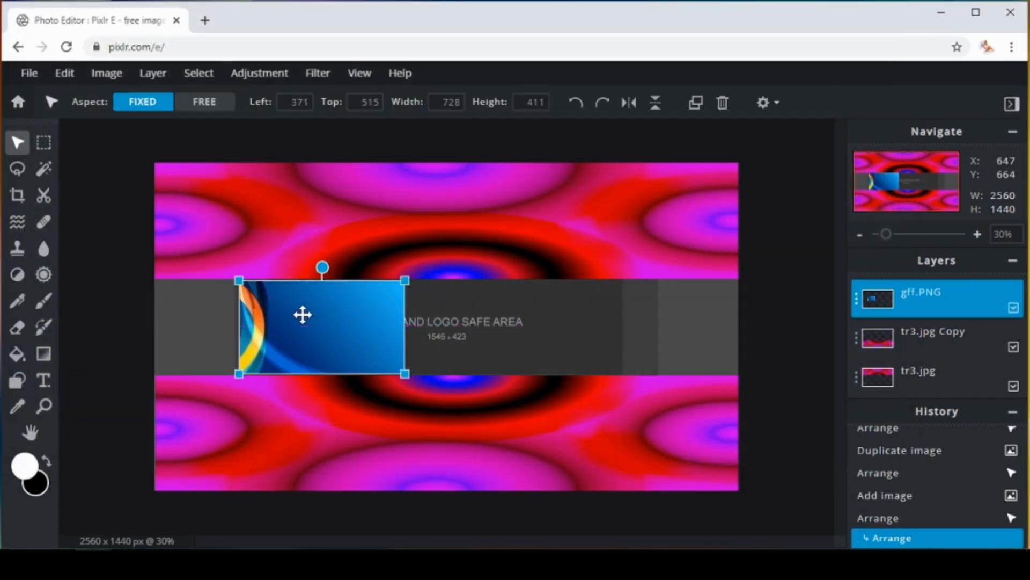
Stretch the gff layer to about 2566 × 428 px so it fills the whole central band, apply the transform, and deselect it
click(64, 76)
click(94, 231)
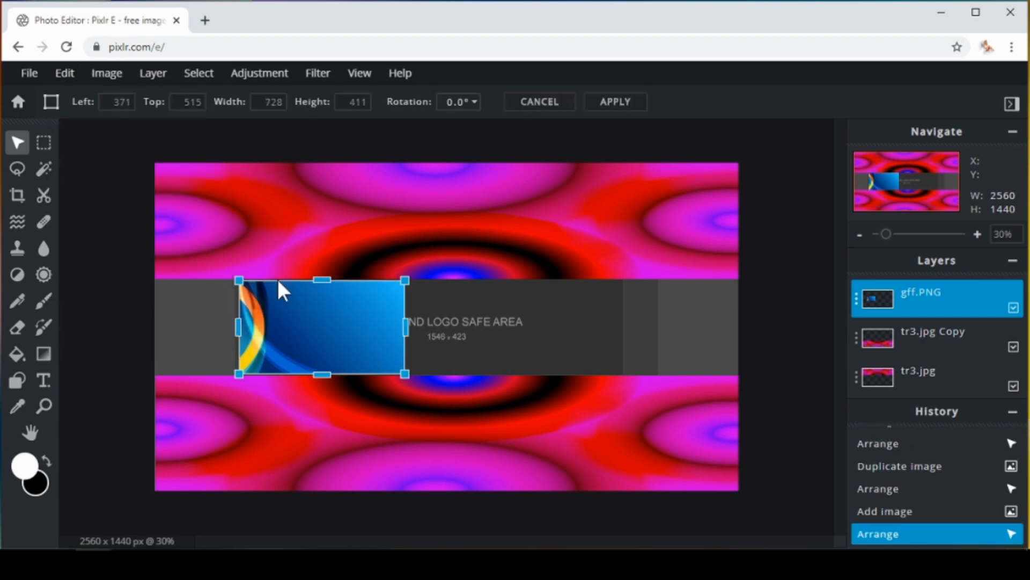
drag(320, 279, 321, 276)
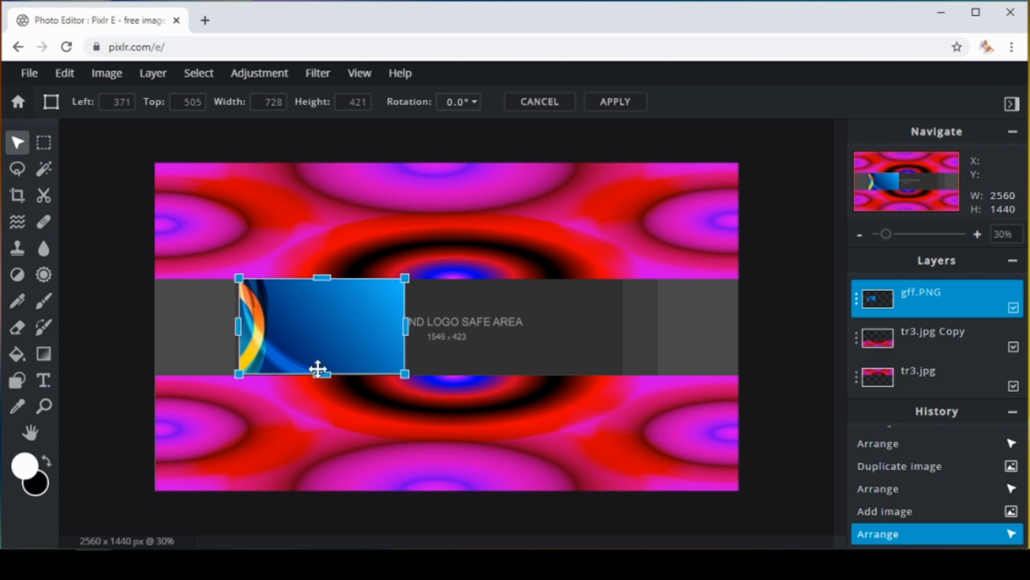
drag(320, 377, 319, 379)
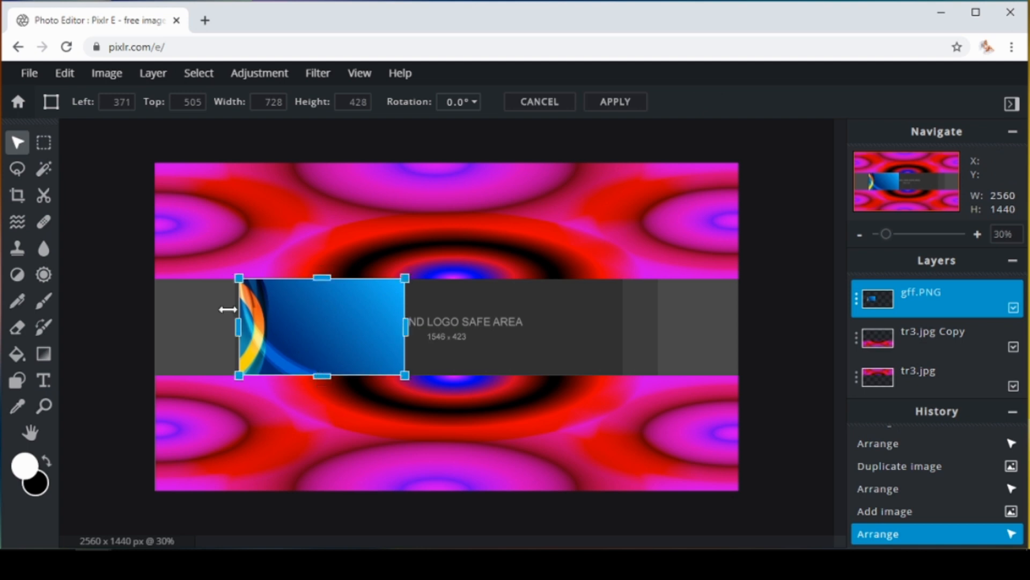
drag(238, 326, 151, 326)
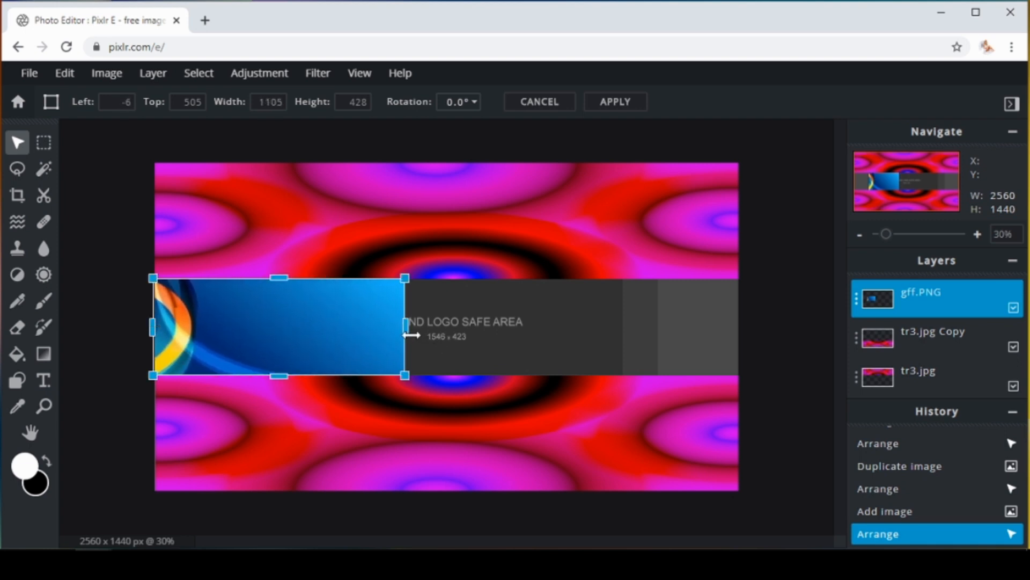
drag(410, 334, 740, 339)
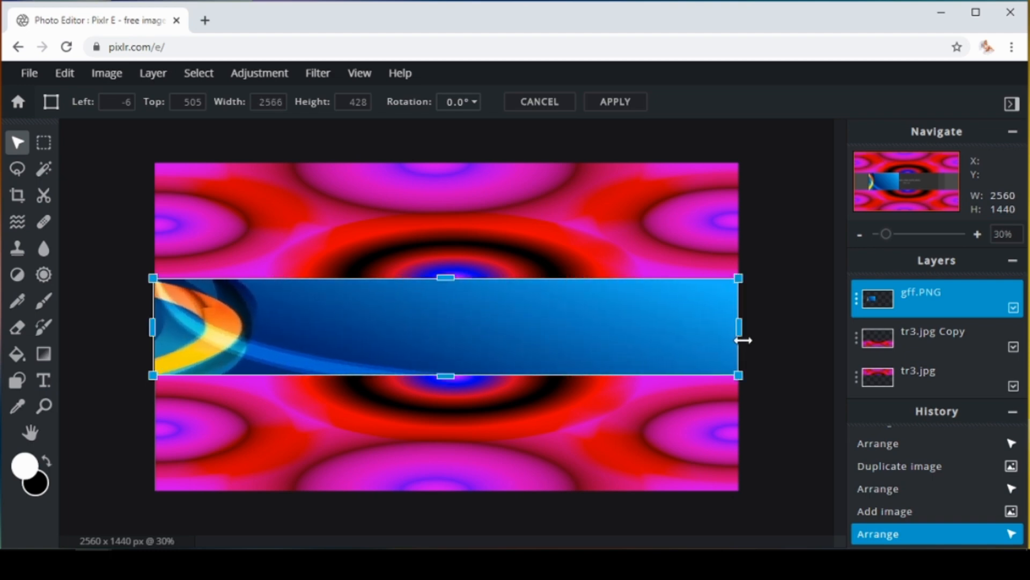
click(662, 485)
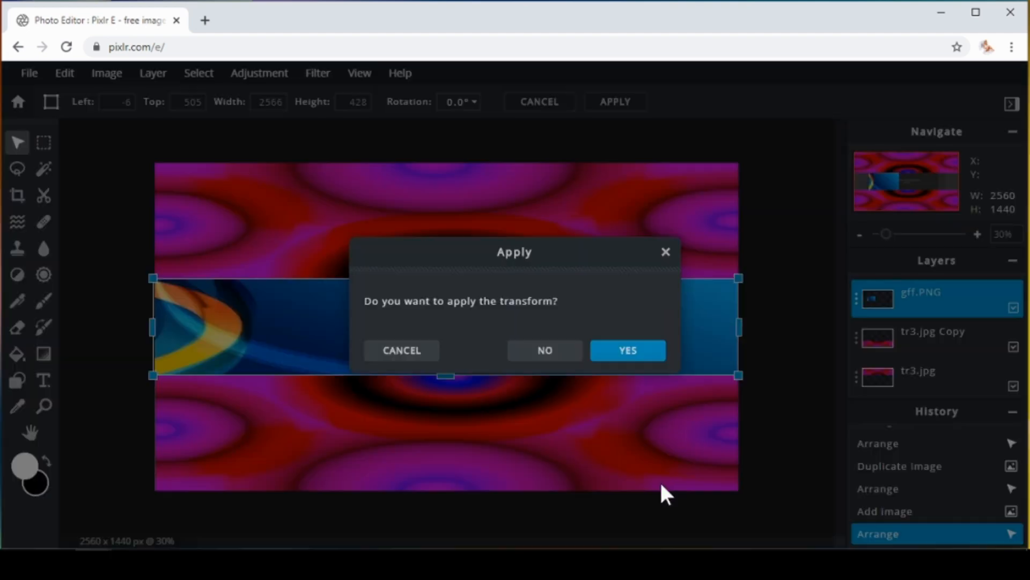
click(624, 351)
click(780, 411)
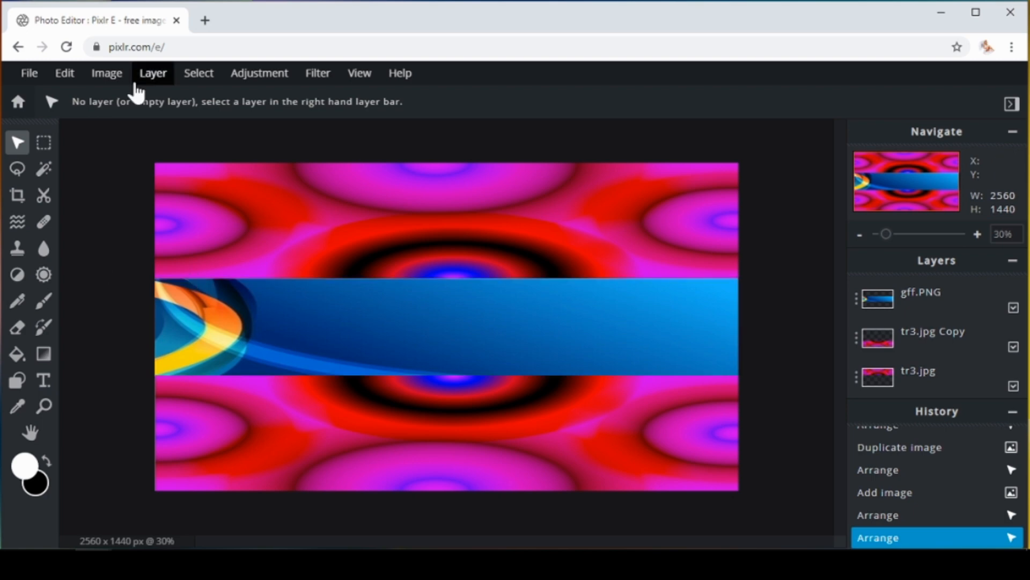
Add the leaf image "116824736__24_" from the "new banner" folder as a new layer
click(154, 79)
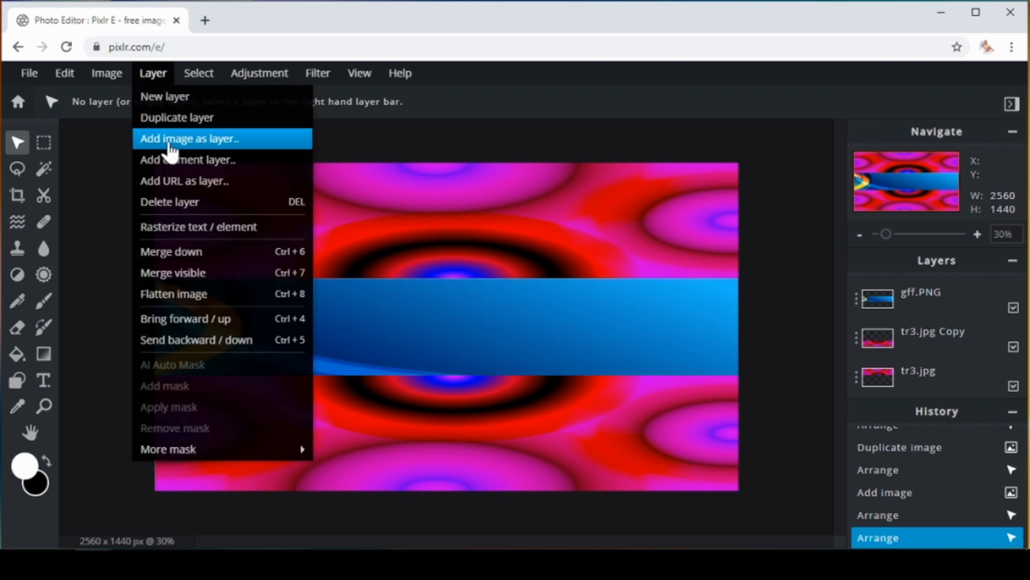
click(193, 140)
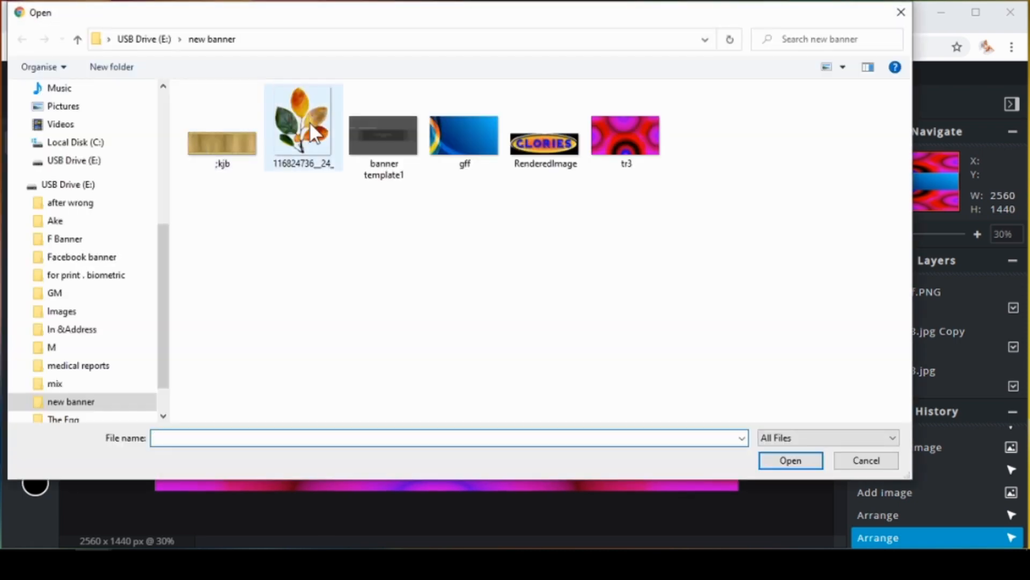
click(309, 126)
double_click(308, 124)
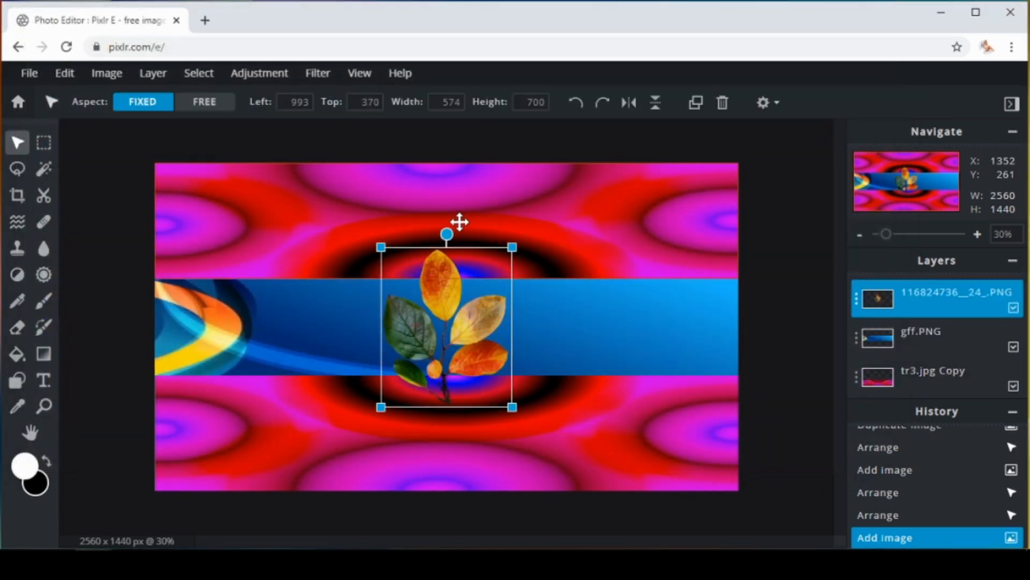
Rotate the leaf image clockwise, shrink it to about 311 × 379 px, and place it right of centre within the blue band
drag(447, 232, 505, 254)
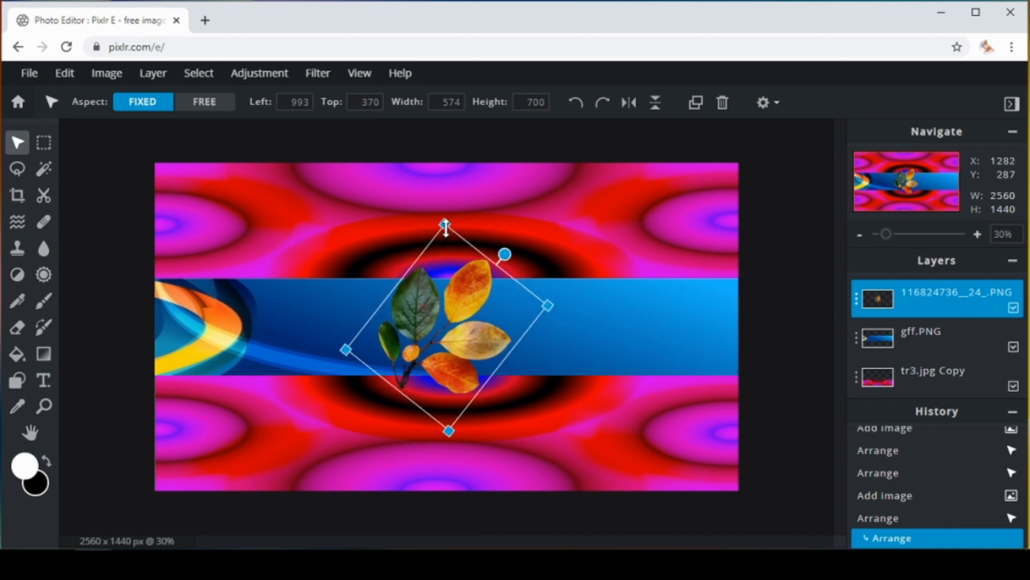
drag(445, 225, 451, 304)
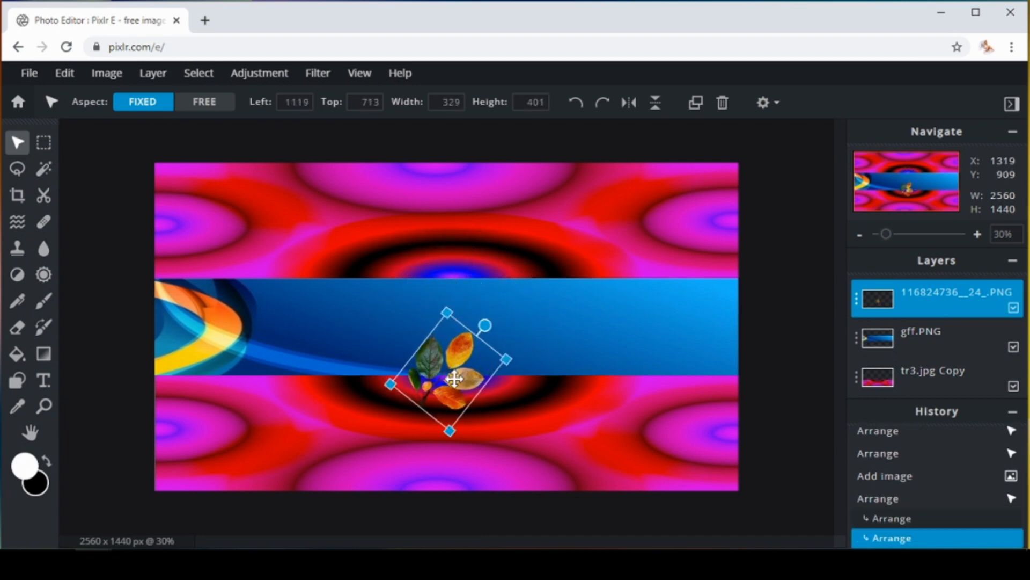
drag(460, 376, 466, 345)
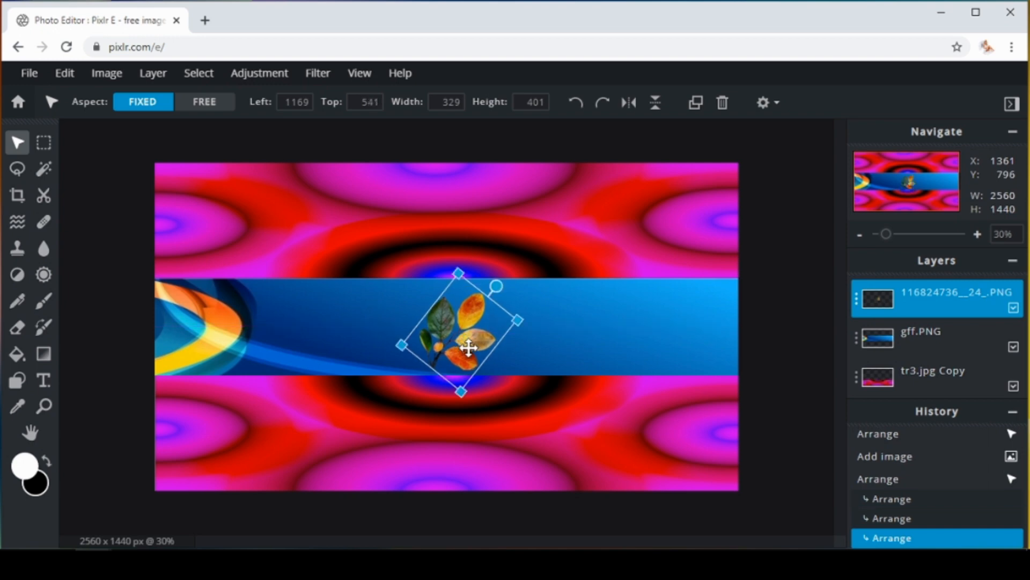
drag(460, 393, 460, 385)
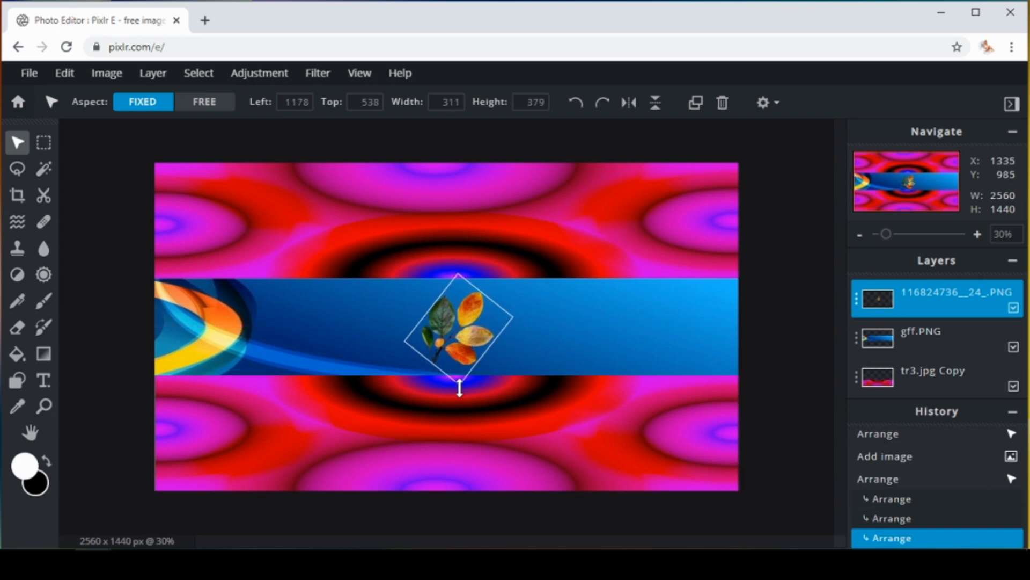
drag(467, 341, 542, 327)
click(786, 275)
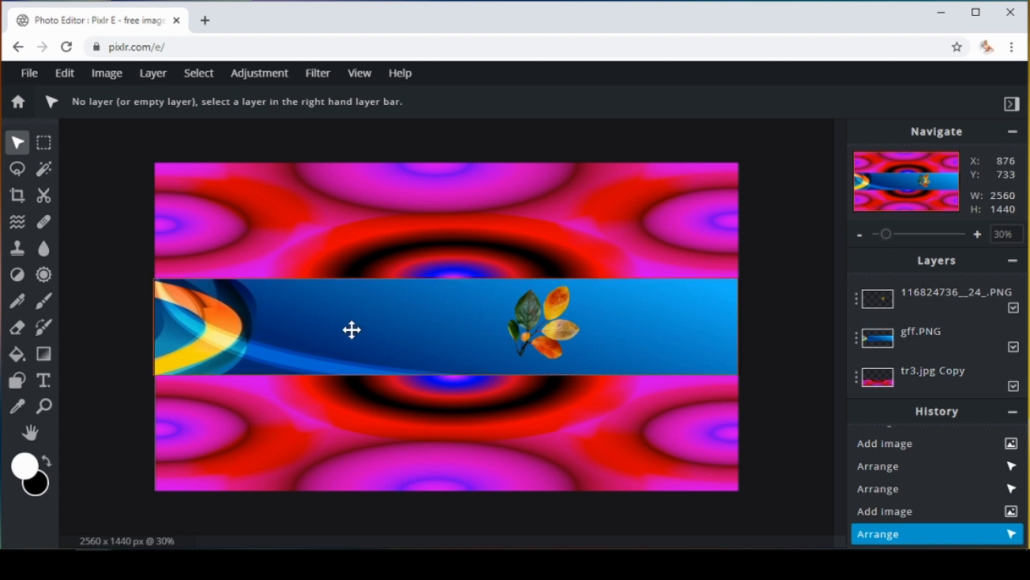
Add a text layer over the blue band reading "My Channel"
click(45, 381)
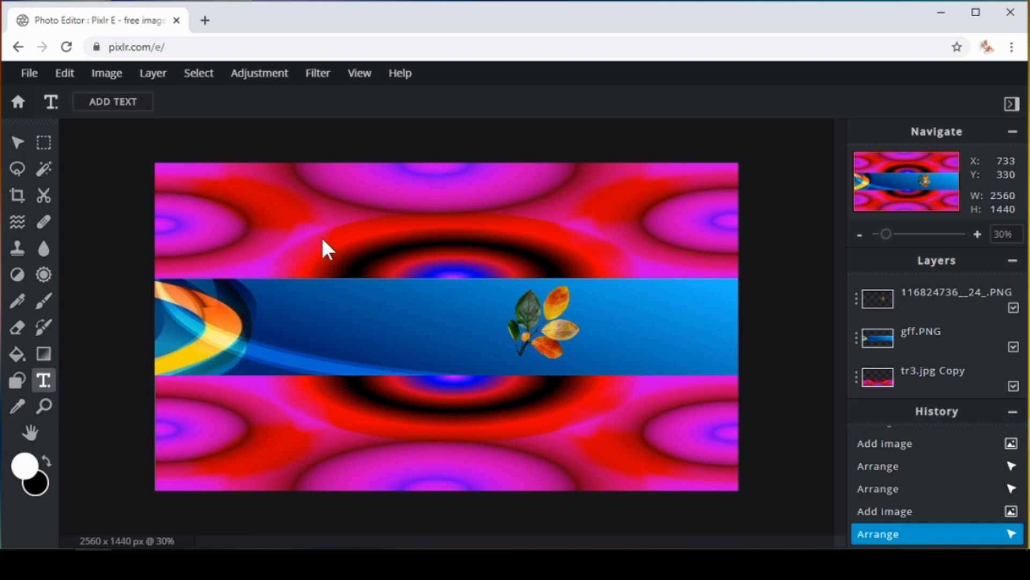
click(329, 220)
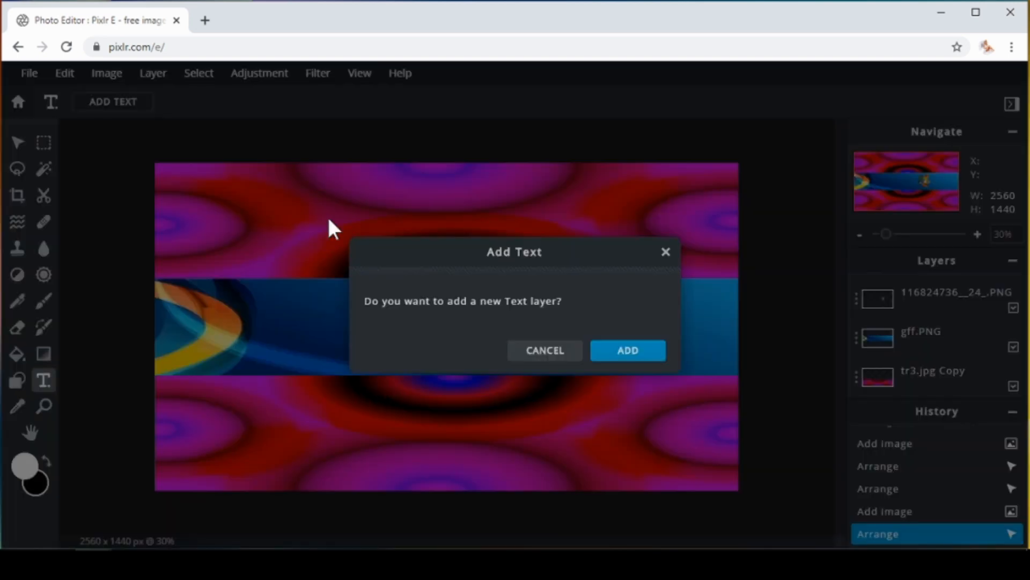
click(617, 355)
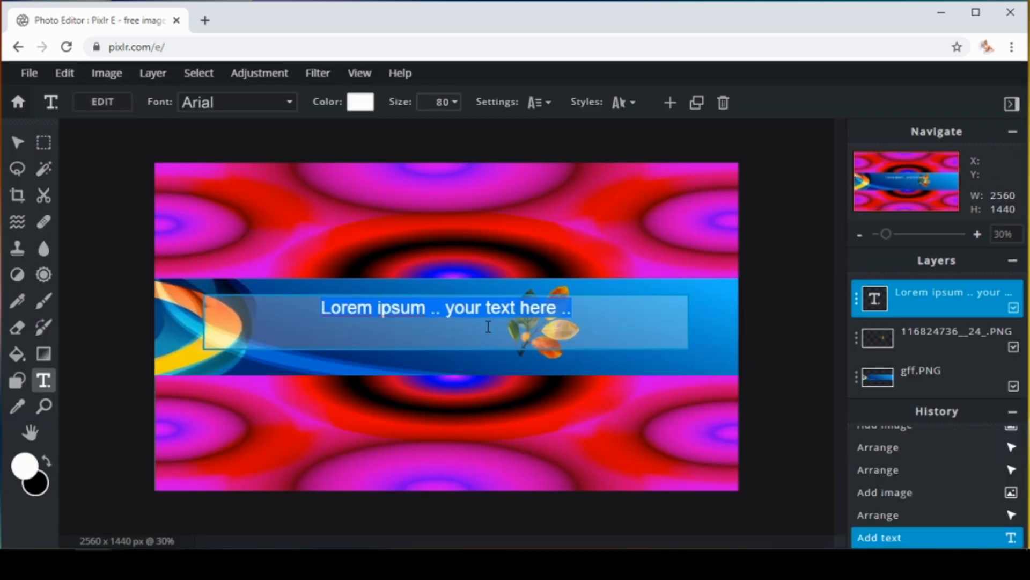
key(BackSpace)
text(My)
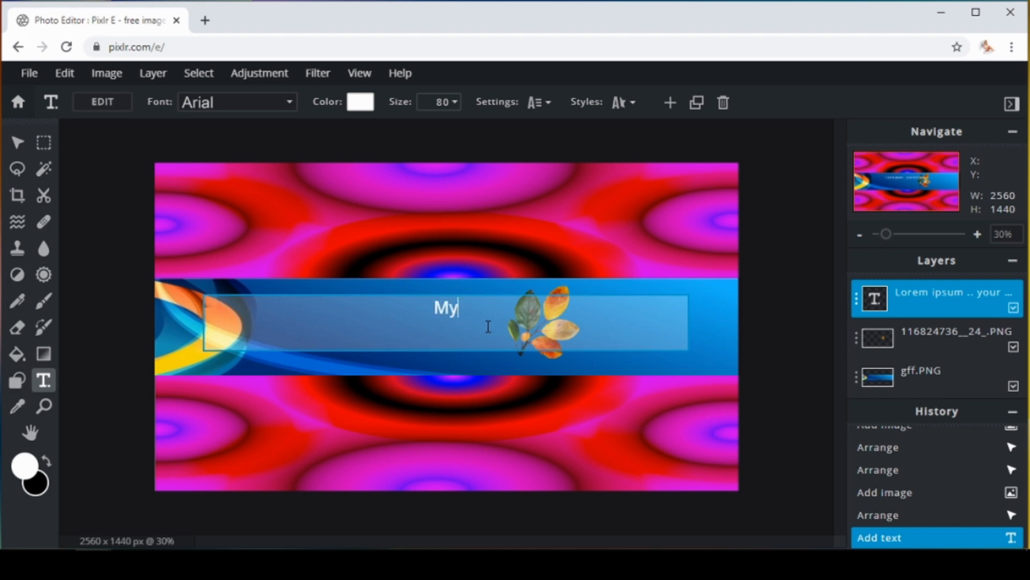
text( Channel)
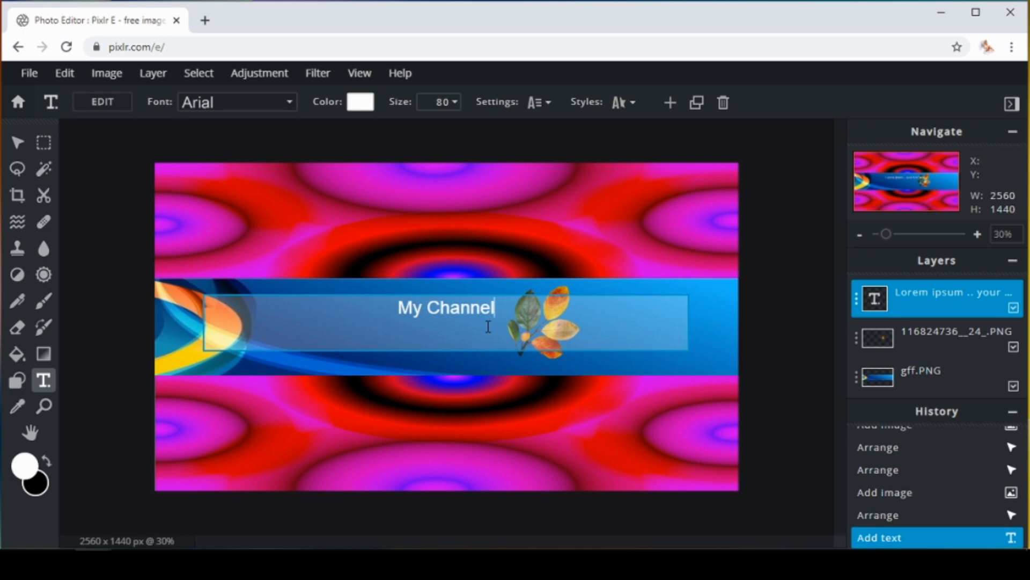
Set the "My Channel" text colour to yellow, #E4F92A
click(361, 102)
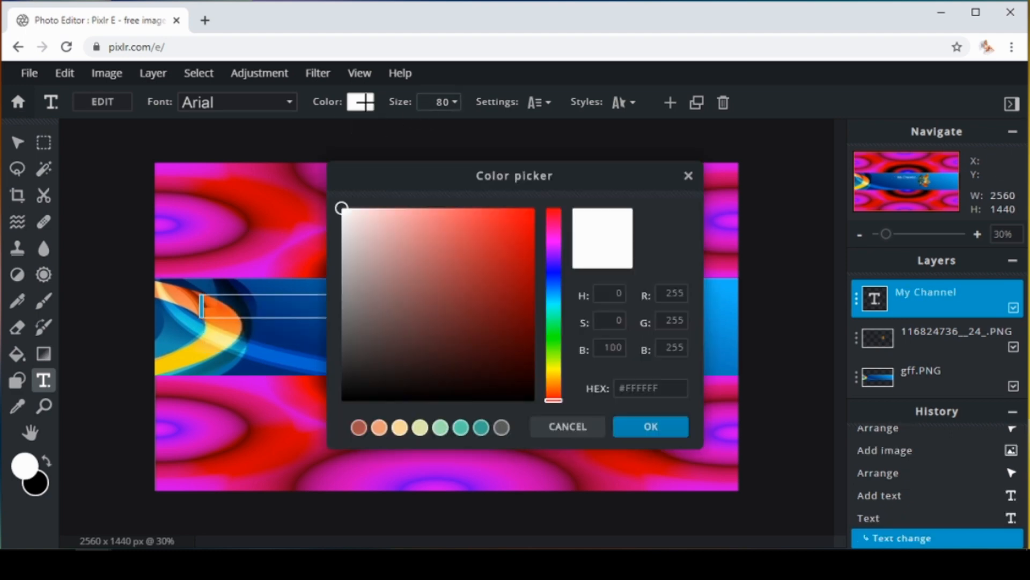
click(554, 366)
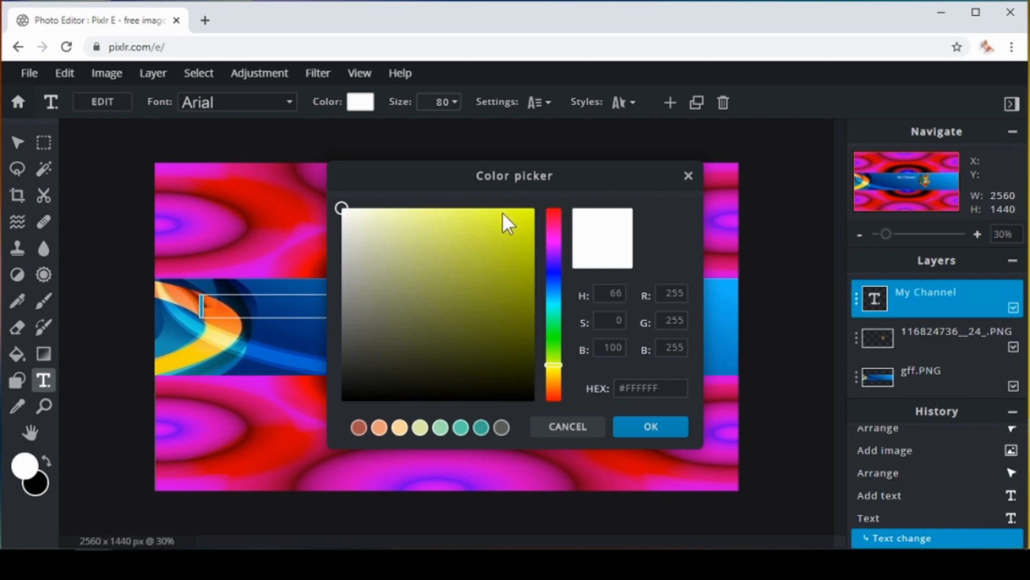
click(503, 213)
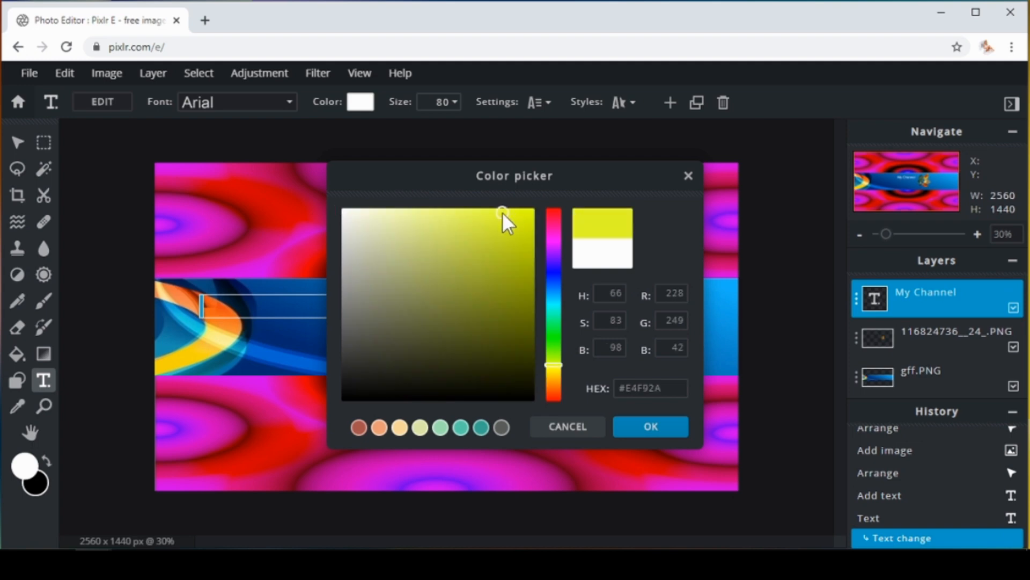
click(650, 426)
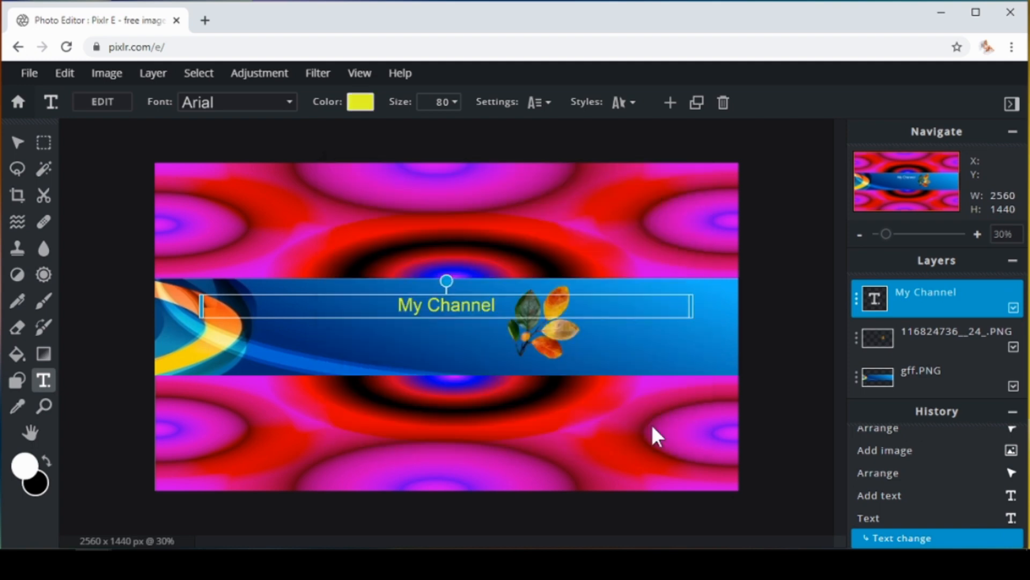
Set the "My Channel" text size to 136 and move it into the blue band just left of the leaves
click(456, 105)
drag(345, 131, 349, 131)
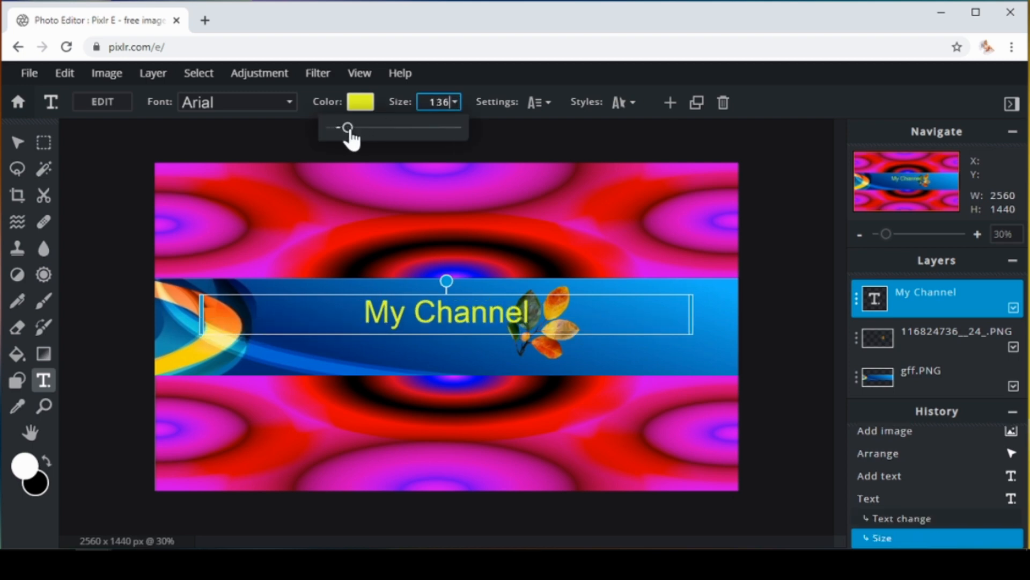
drag(438, 321, 401, 332)
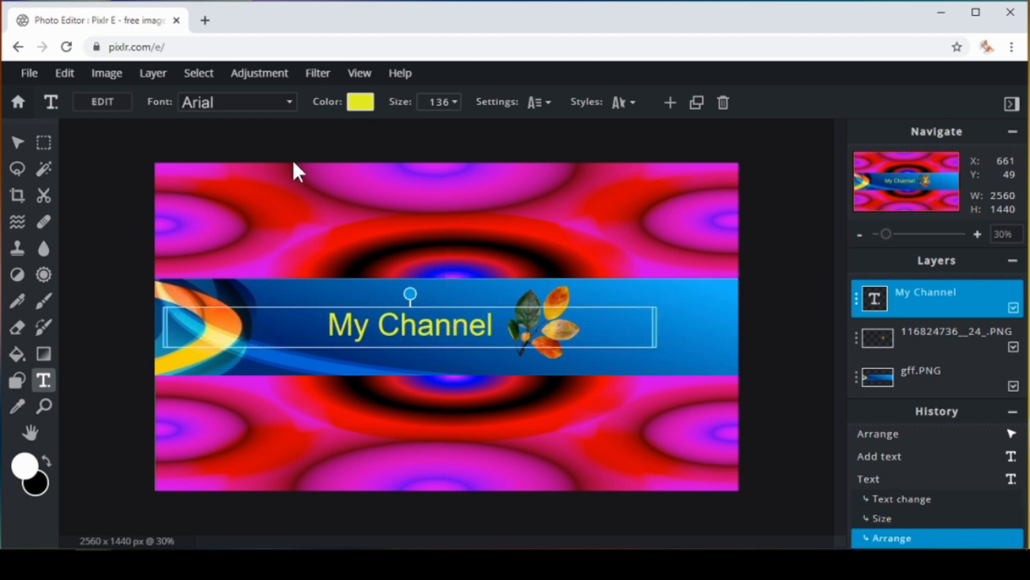
Change the font of the "My Channel" text to Cervantes
click(290, 110)
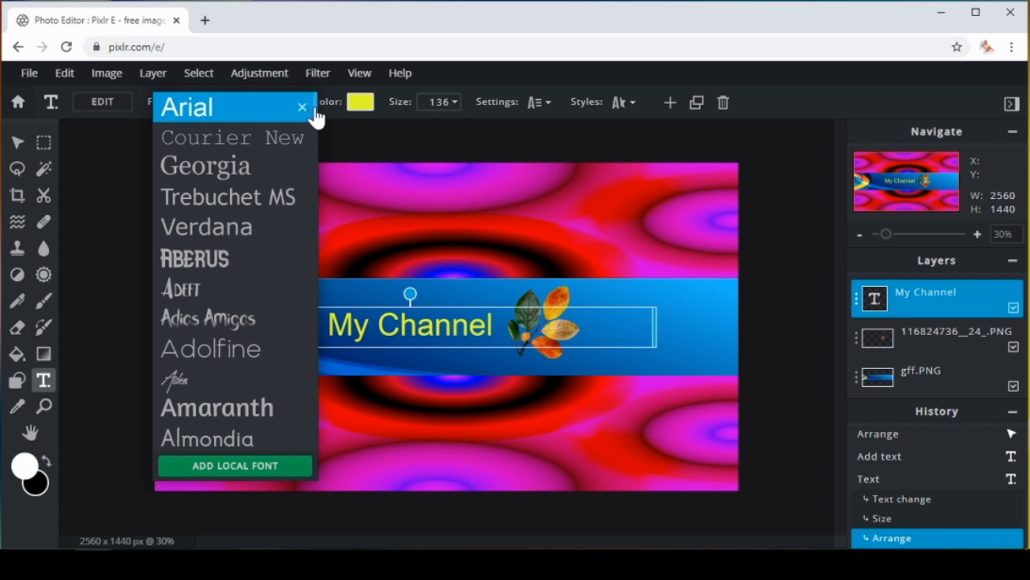
scroll(314, 115, down, 12)
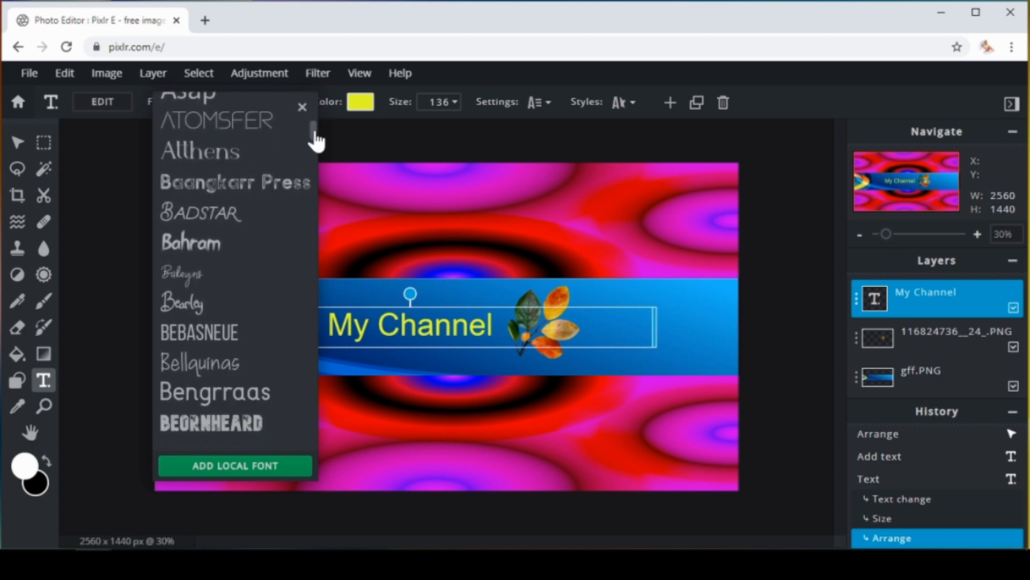
scroll(316, 142, down, 15)
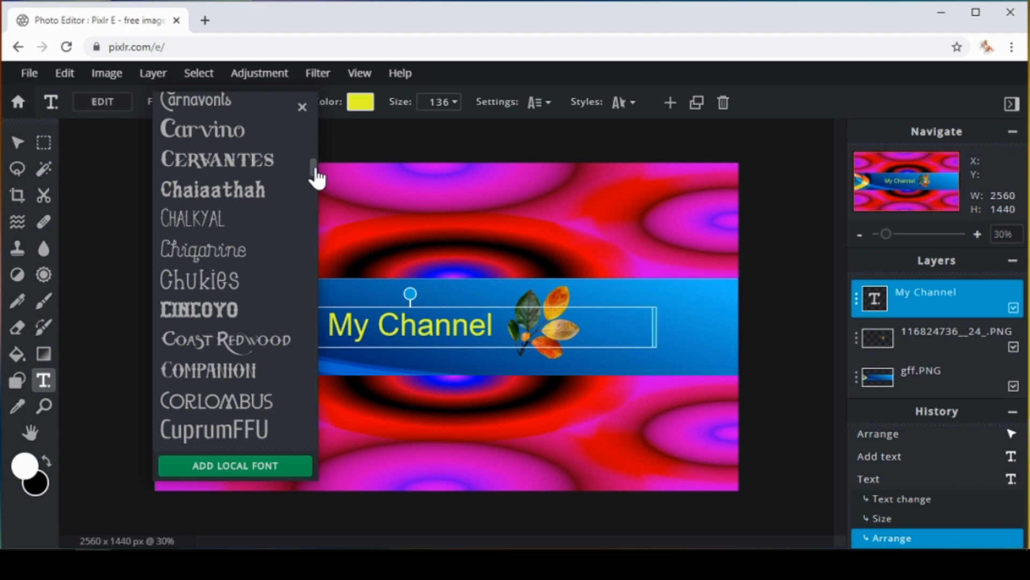
click(252, 168)
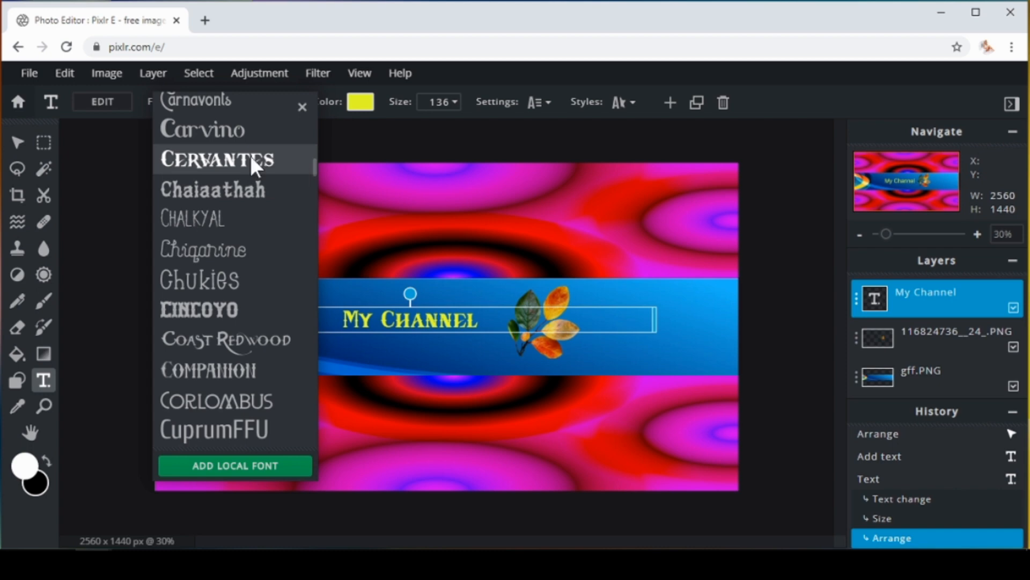
click(251, 158)
Enlarge the "My Channel" text to size 208 and shift it slightly left, clear of the leaves
click(454, 108)
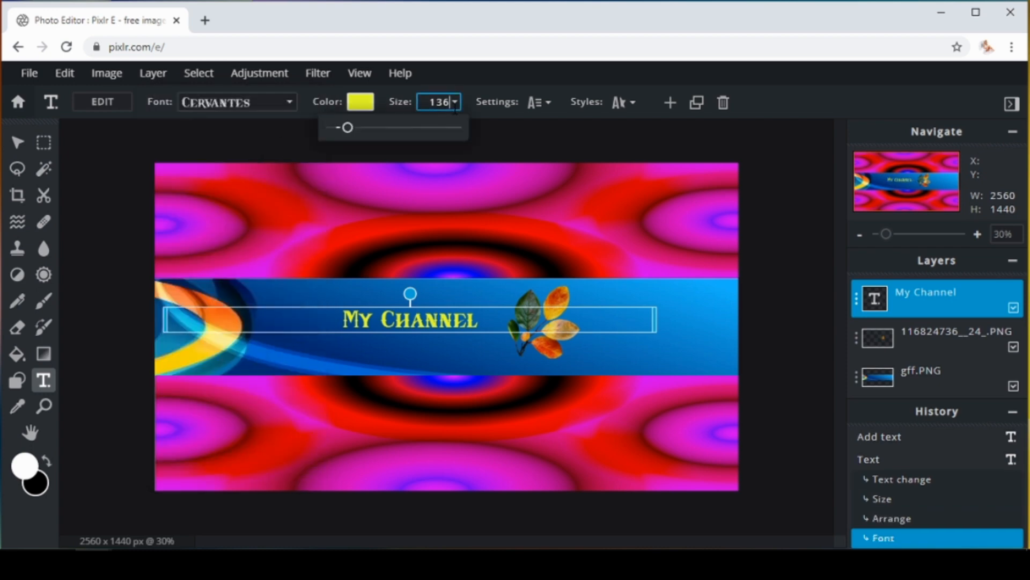
drag(348, 132, 358, 140)
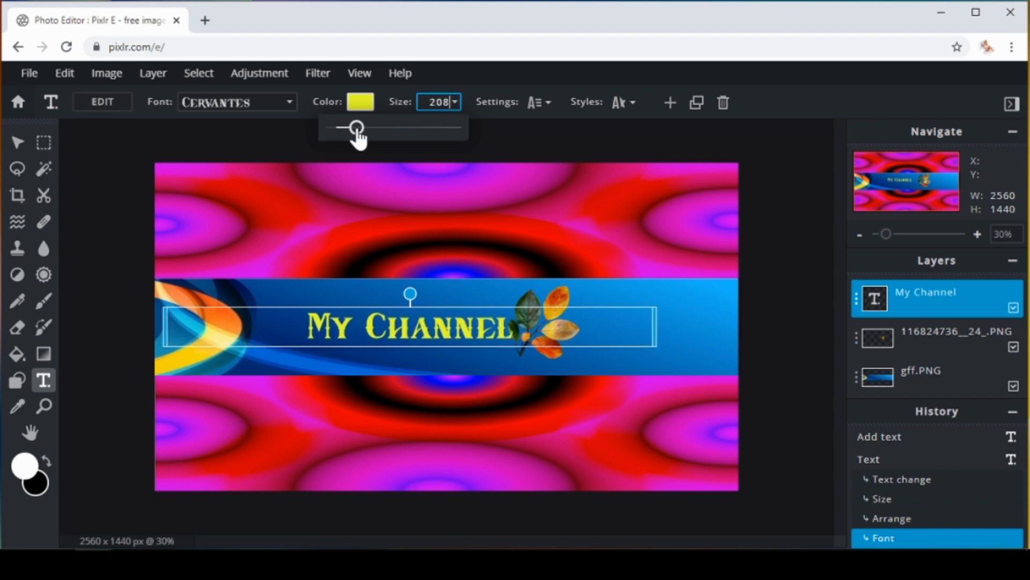
drag(435, 307, 422, 314)
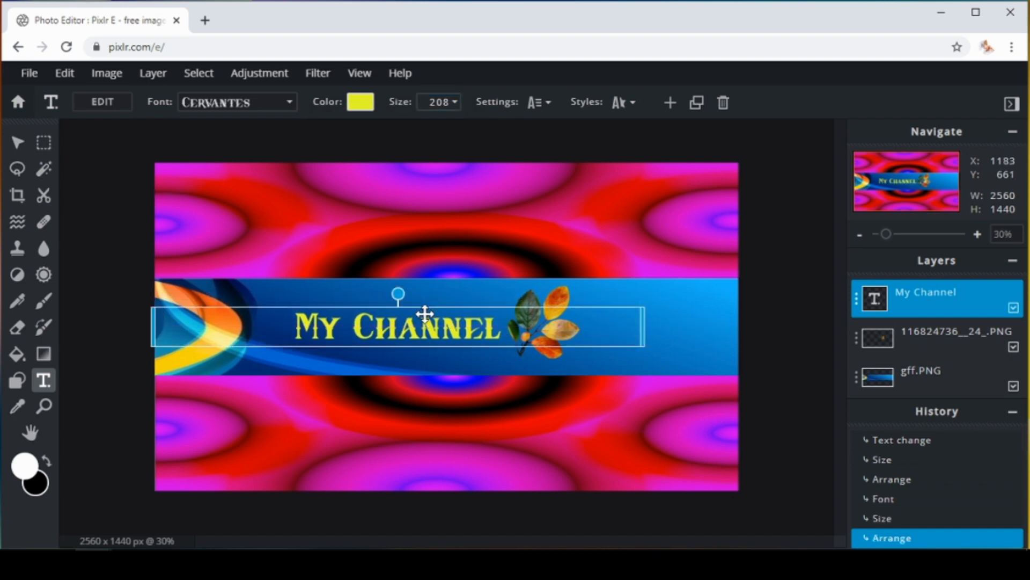
Make the "My Channel" text bold
click(546, 106)
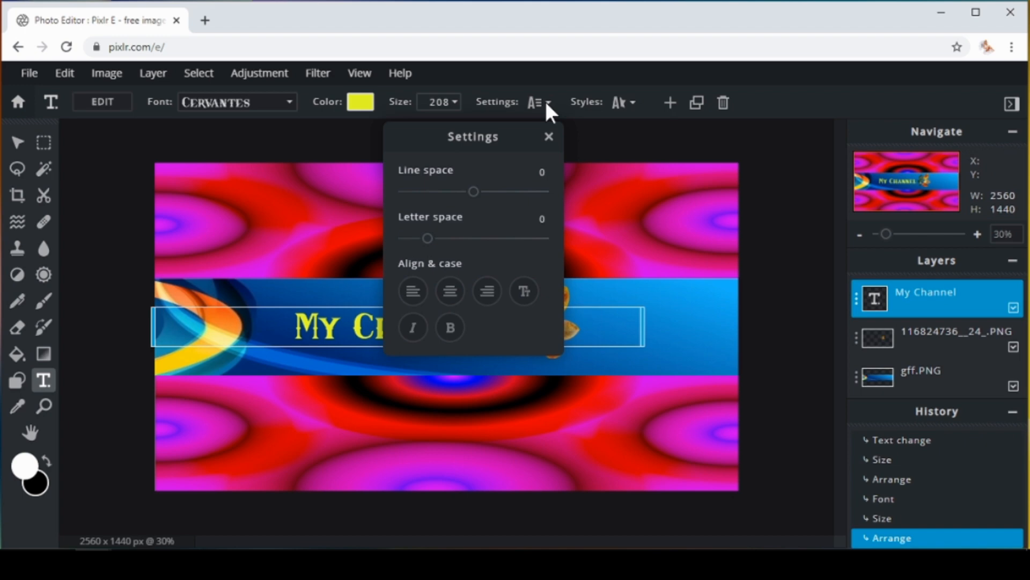
click(451, 332)
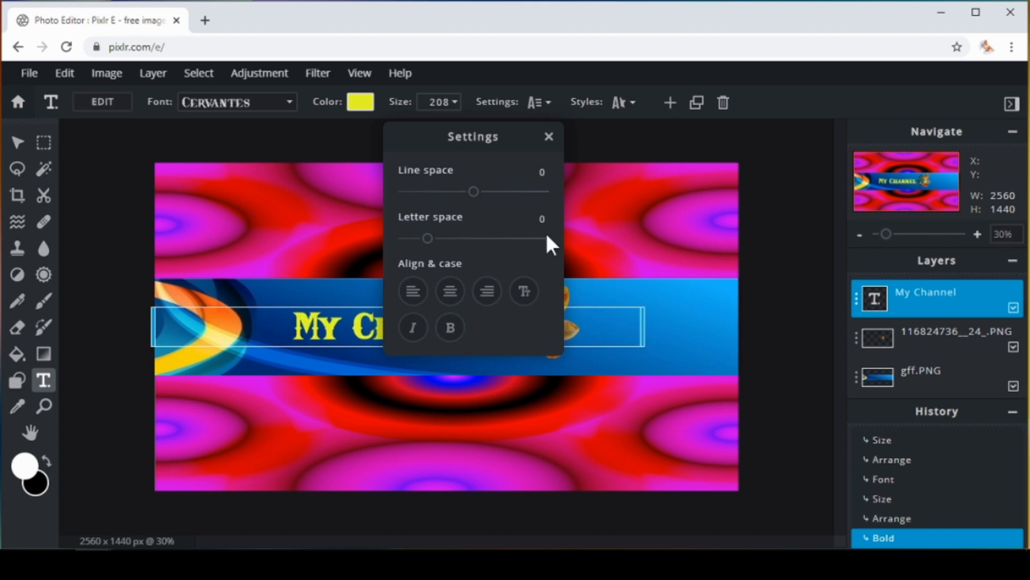
Add a bright red (#F30515) outline of size 2 to the "My Channel" text
click(549, 137)
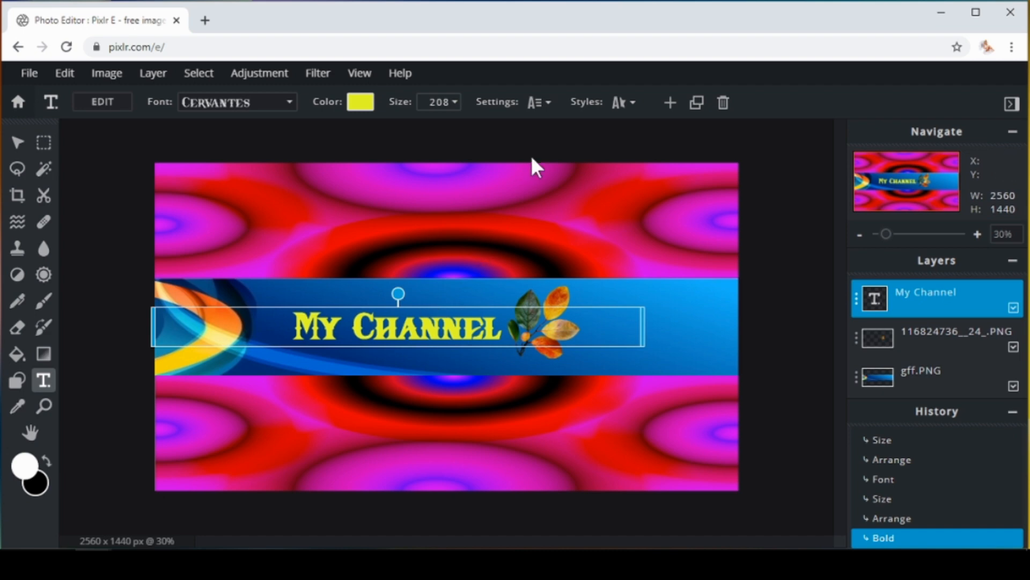
click(625, 104)
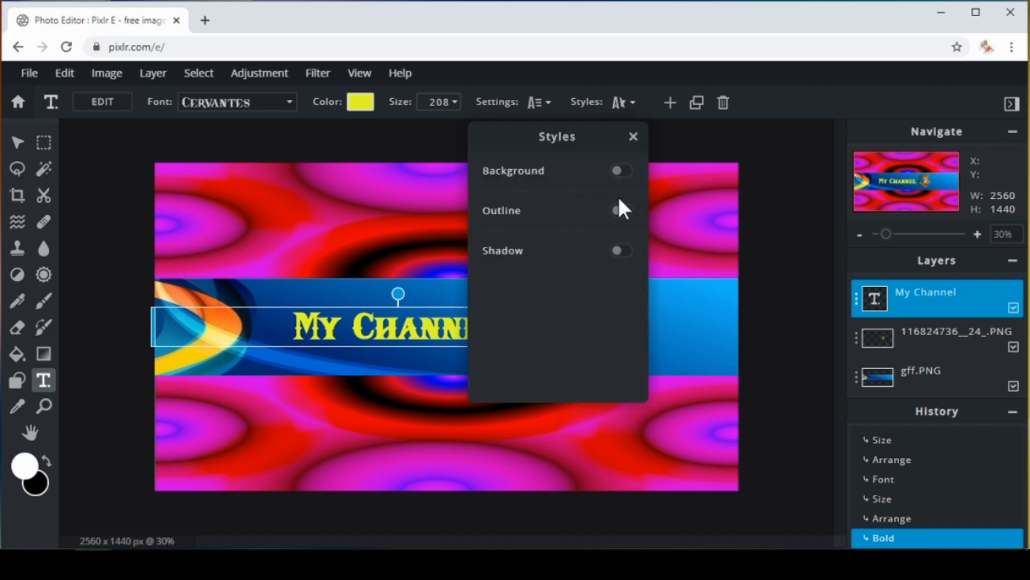
click(621, 212)
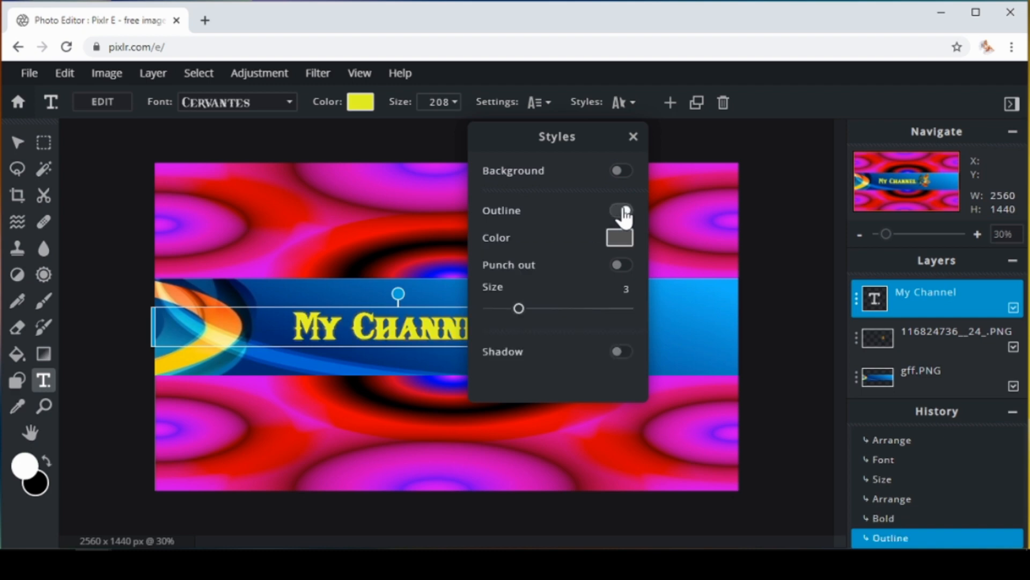
click(620, 239)
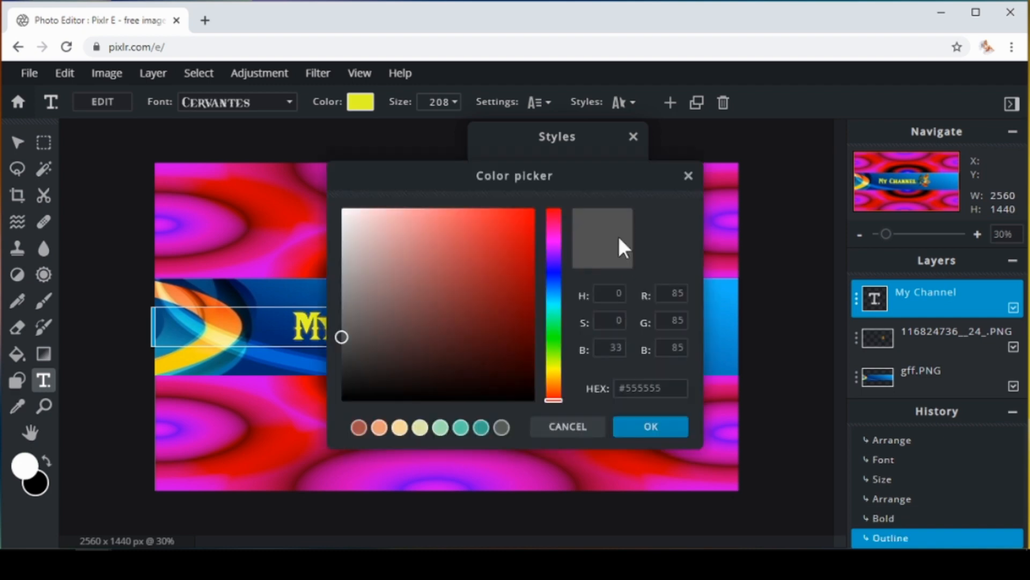
click(556, 211)
click(531, 216)
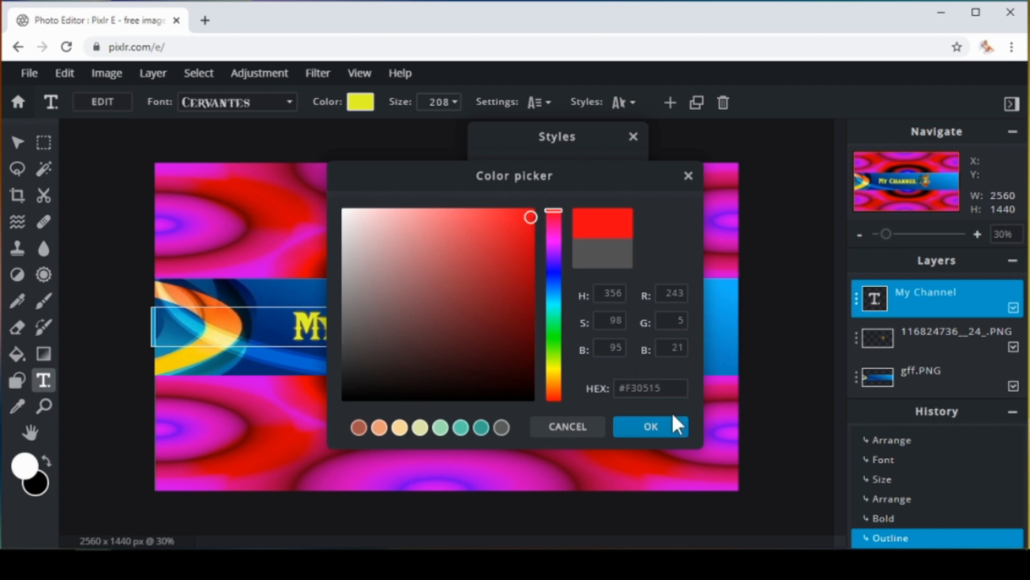
click(666, 429)
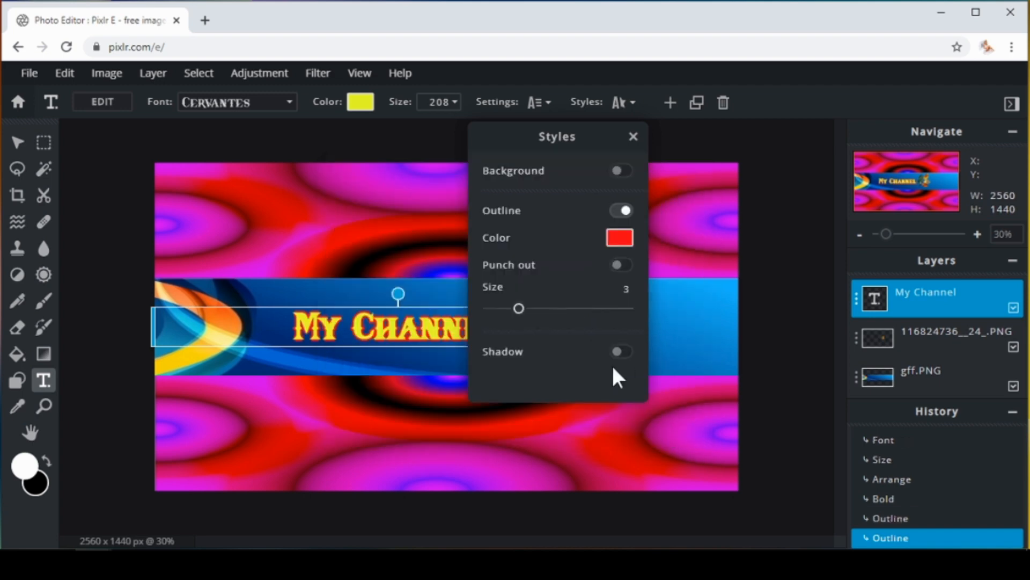
drag(518, 308, 506, 311)
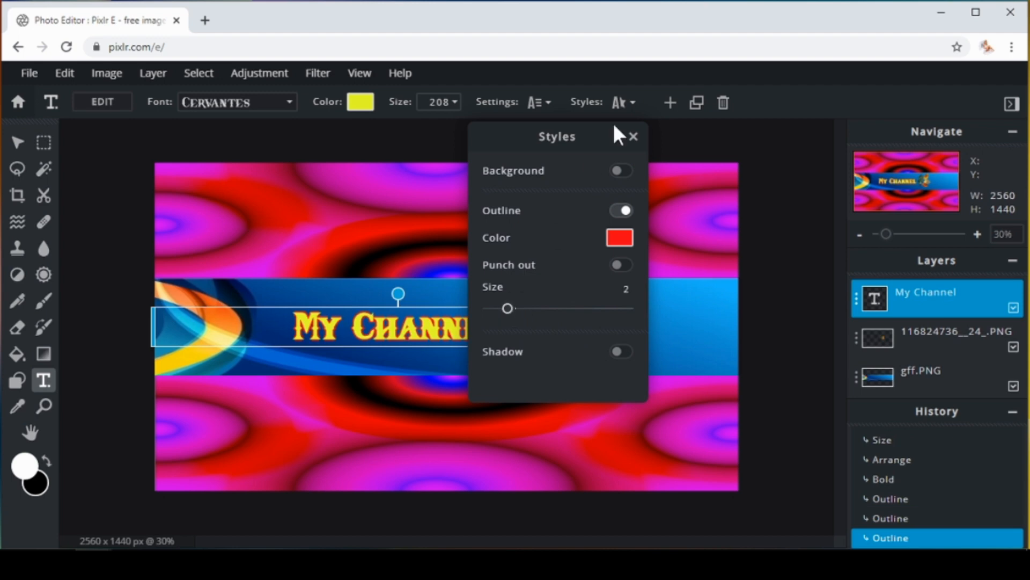
click(634, 137)
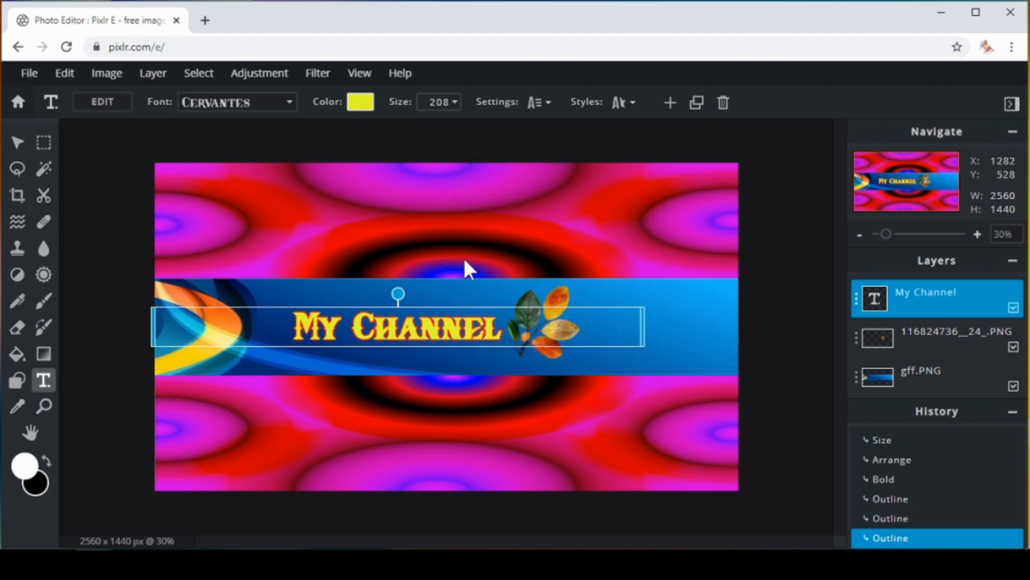
click(771, 216)
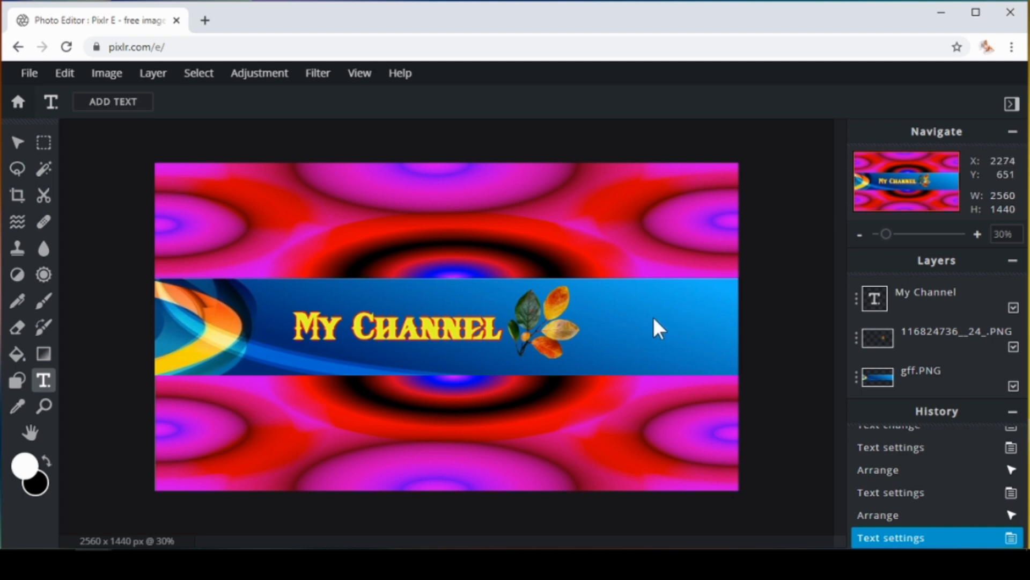
Hide the gff.PNG layer and move the "My Channel" text down and to the left to uncover the safe-area label
click(1013, 385)
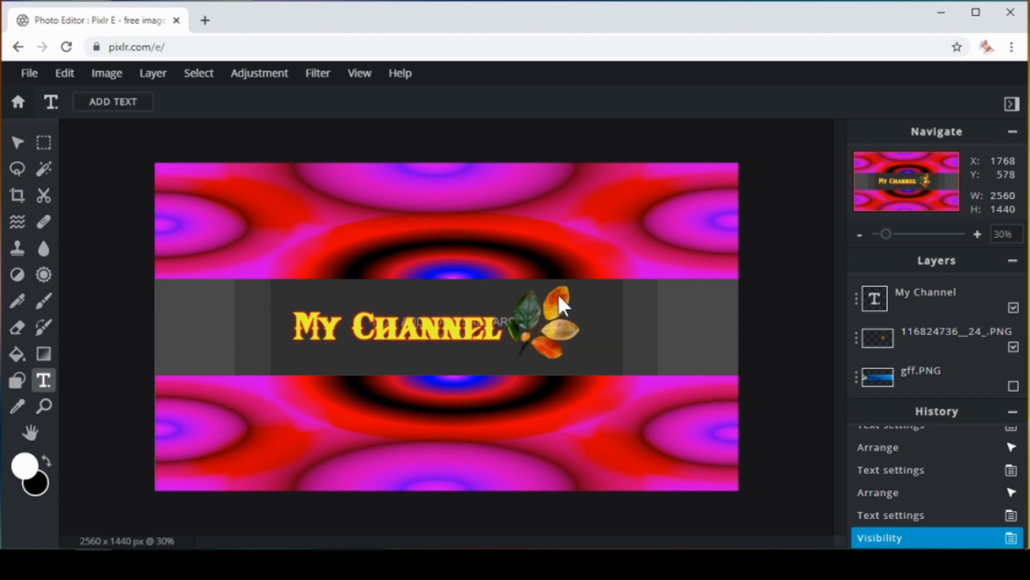
click(883, 336)
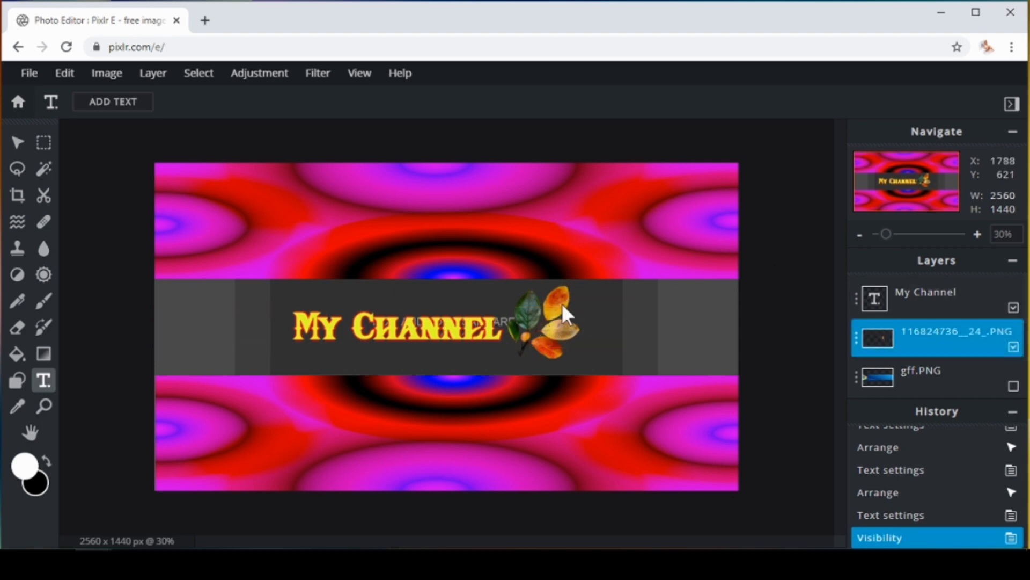
click(441, 323)
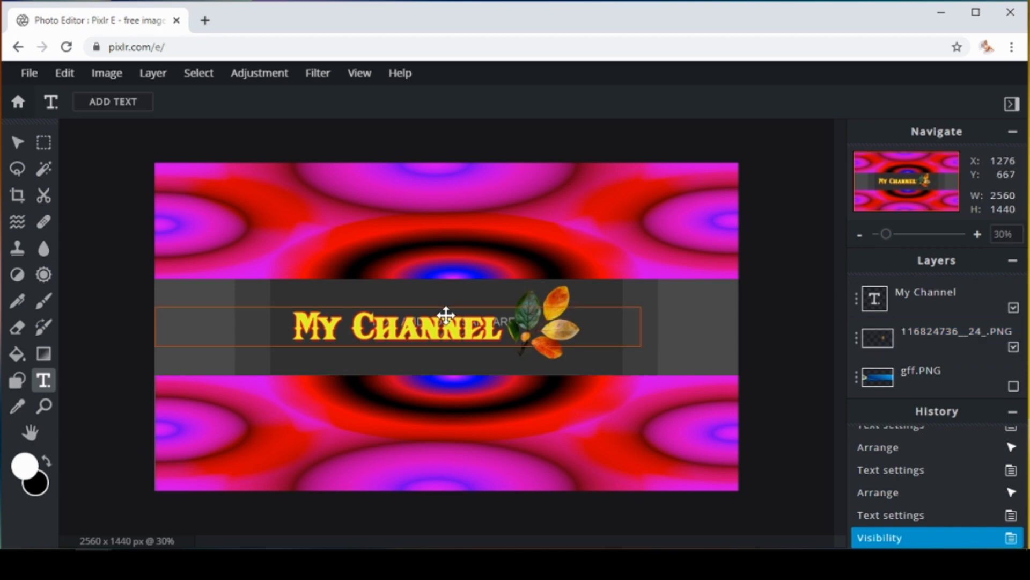
drag(441, 323, 371, 358)
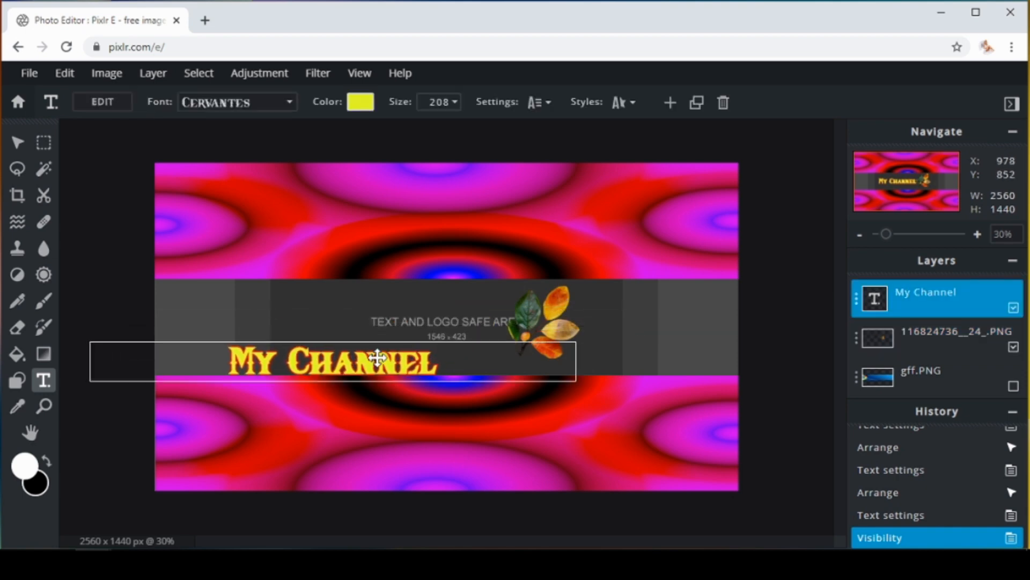
click(526, 314)
click(526, 314)
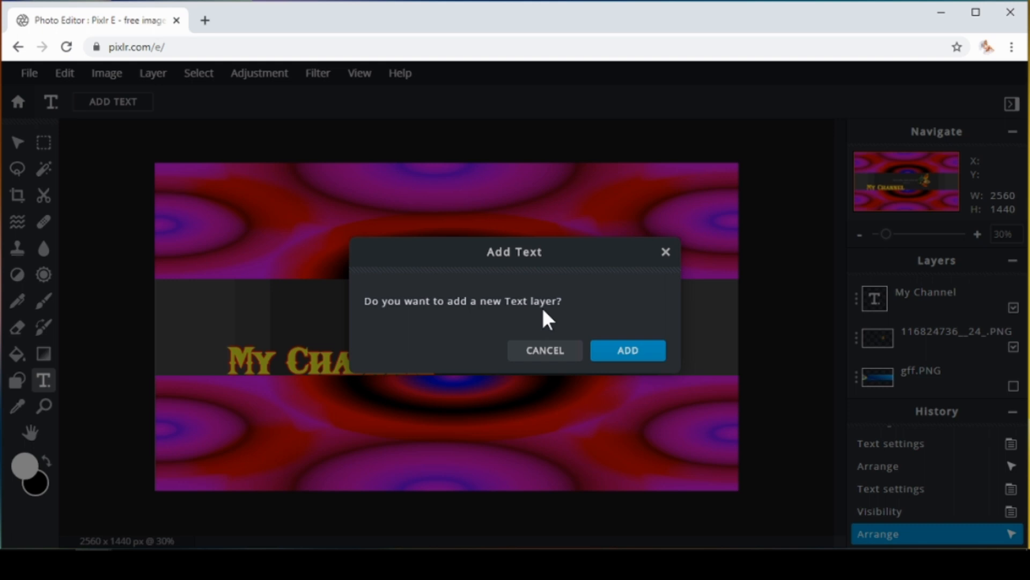
click(634, 356)
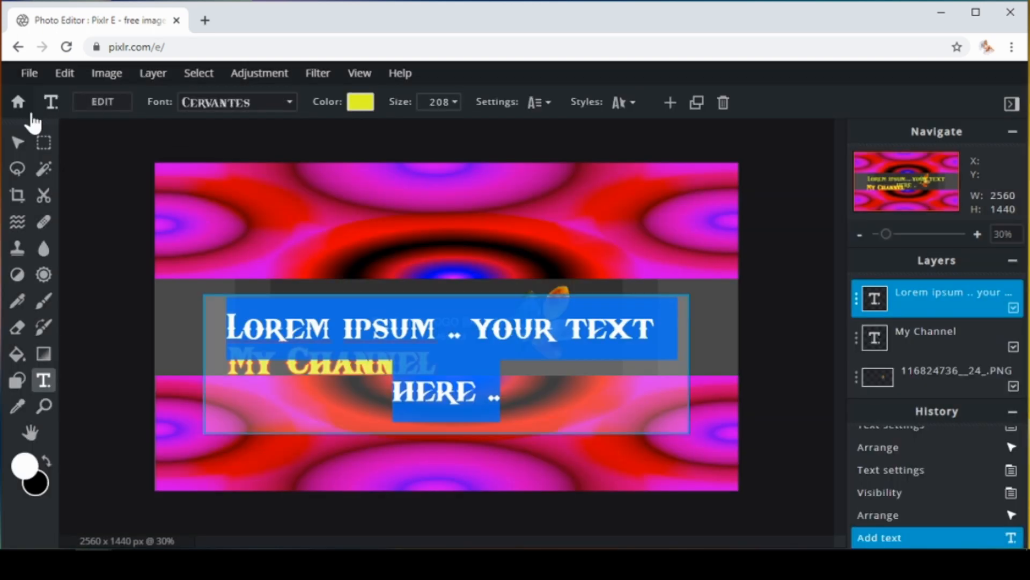
click(18, 142)
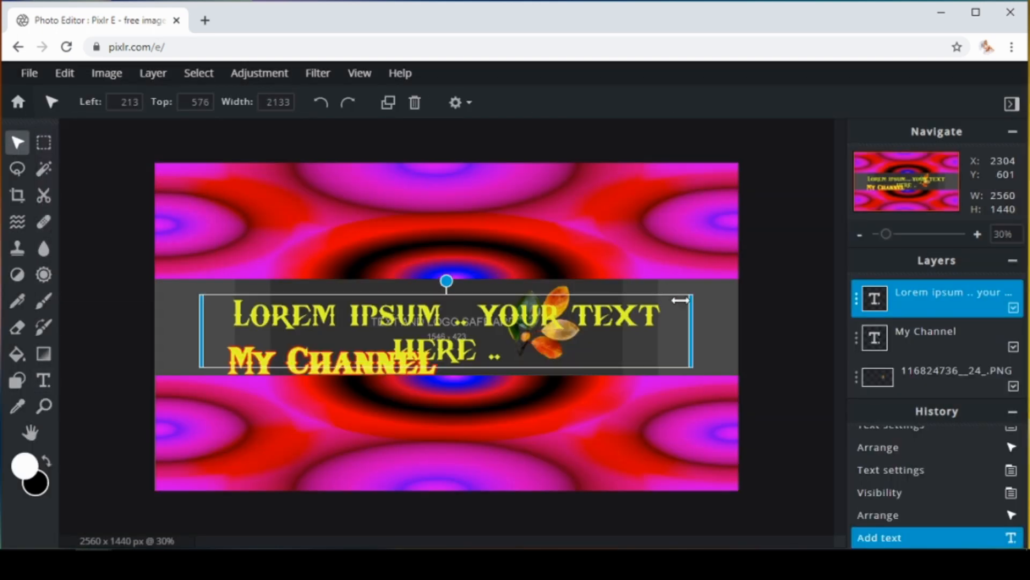
click(781, 299)
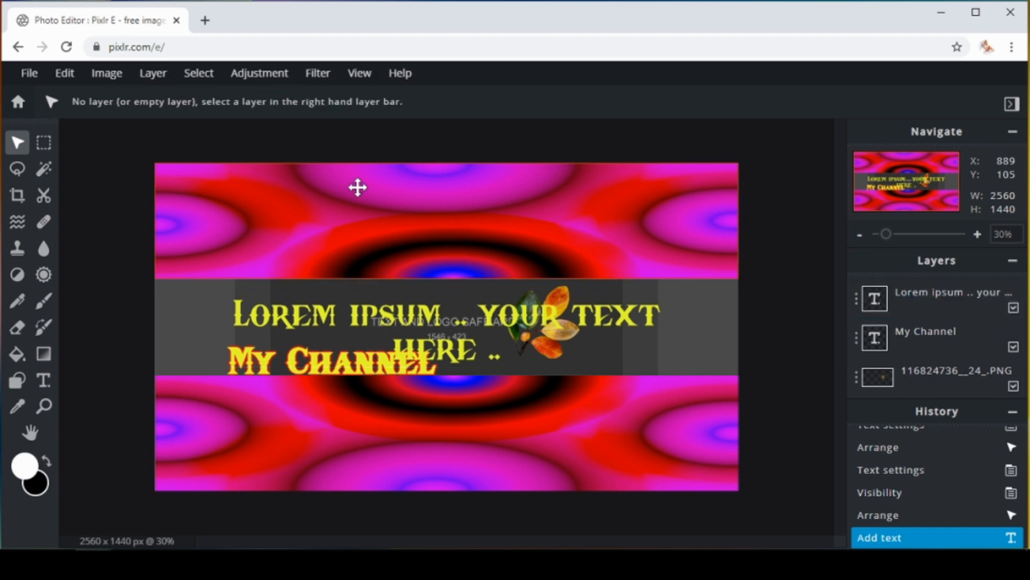
click(66, 74)
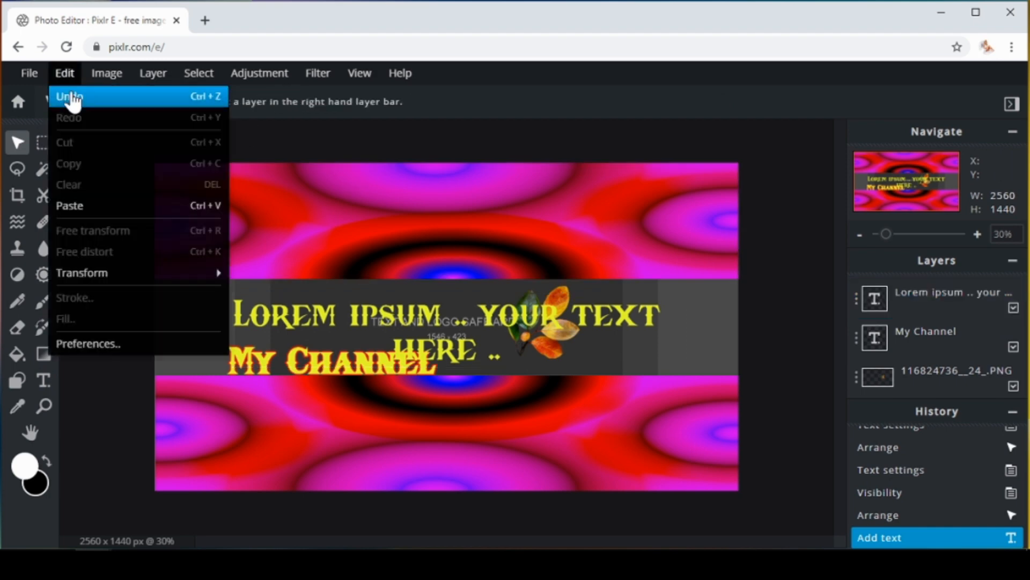
click(71, 96)
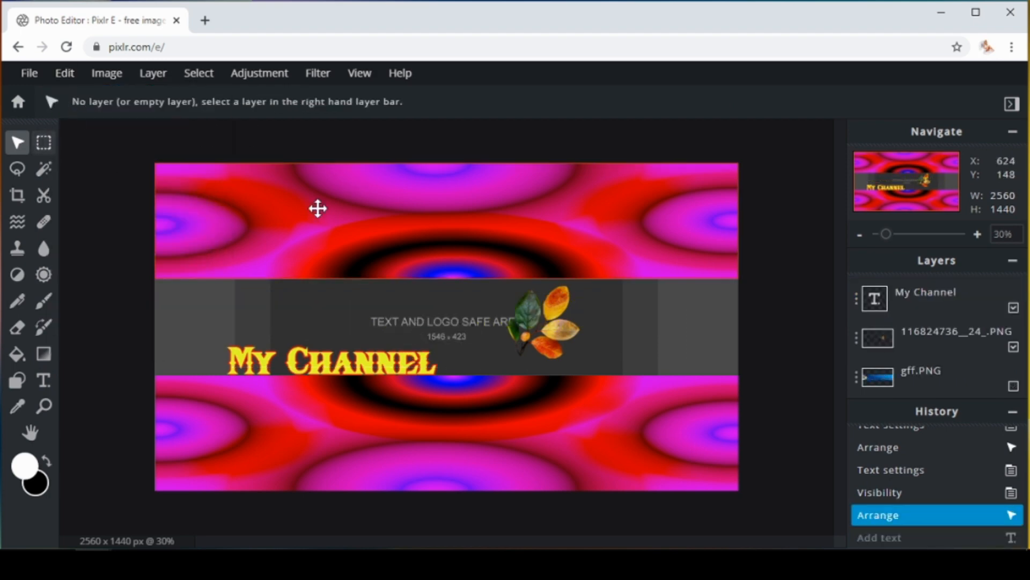
Shift the leaves slightly right and down with the "My Channel" text at Left 0, Top 633, and show the gff.PNG layer
drag(529, 315, 541, 320)
drag(365, 361, 428, 328)
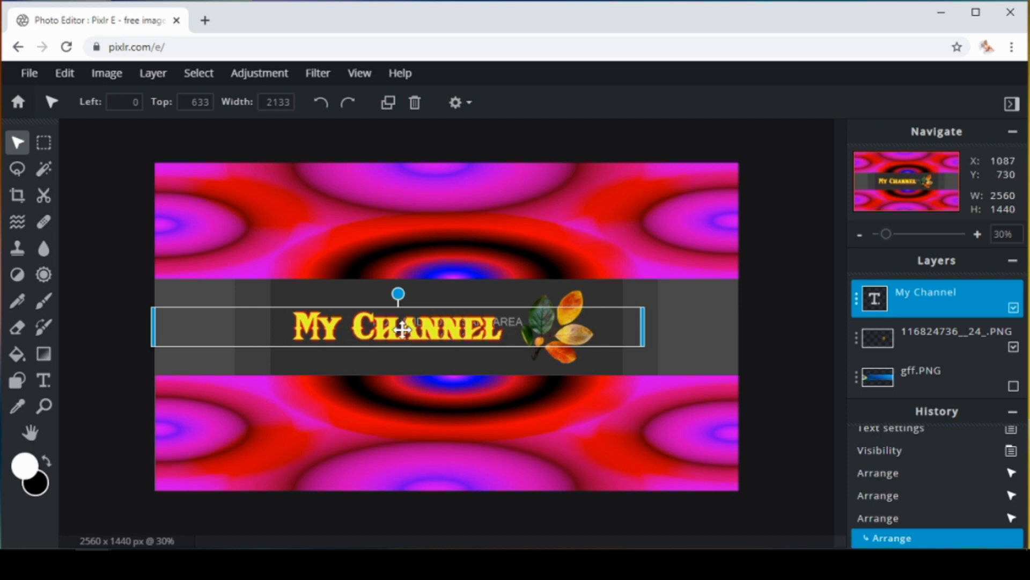
click(1014, 385)
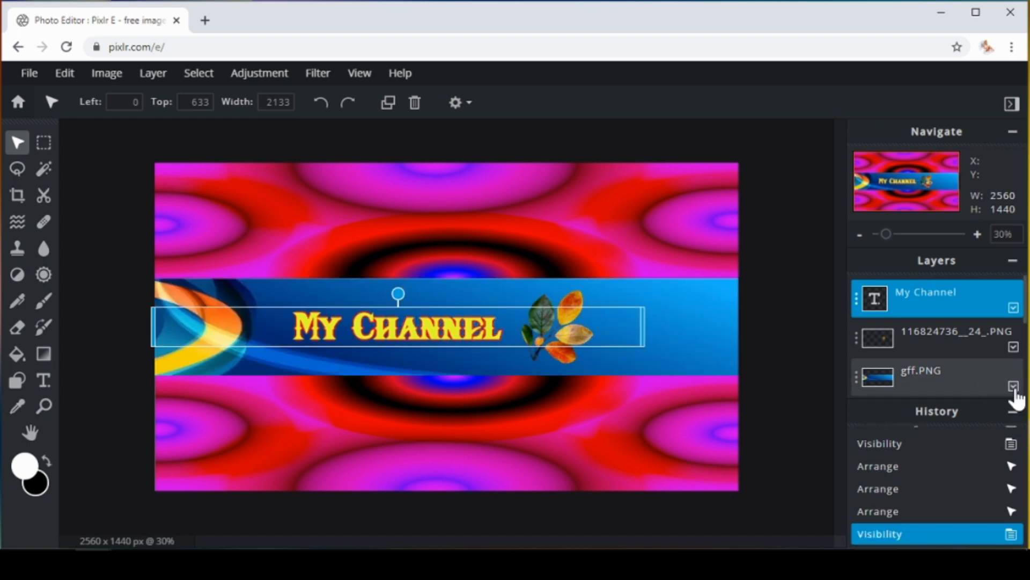
click(783, 363)
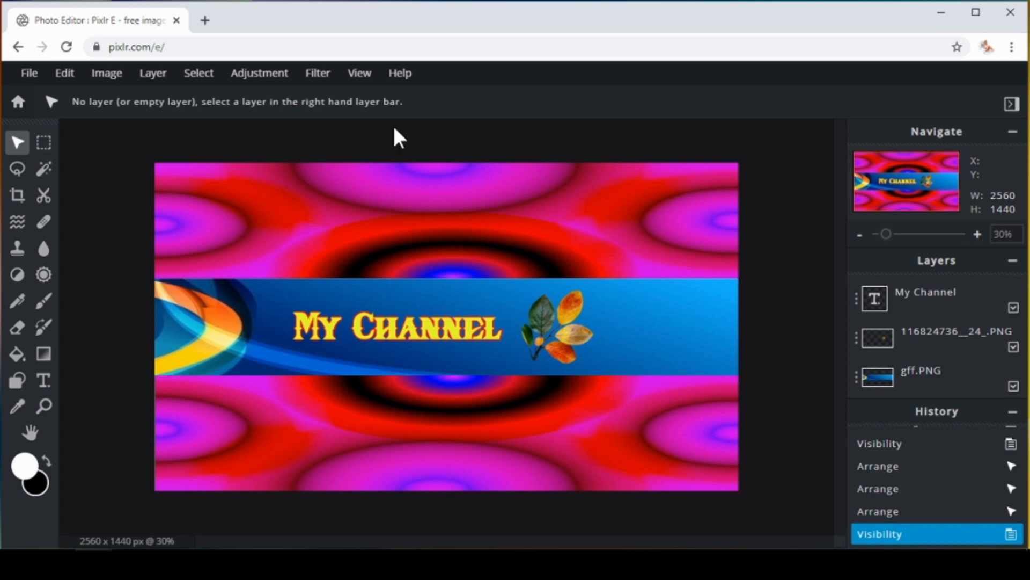
Start saving the banner image and choose JPG as the file type with high quality at 90%
click(31, 71)
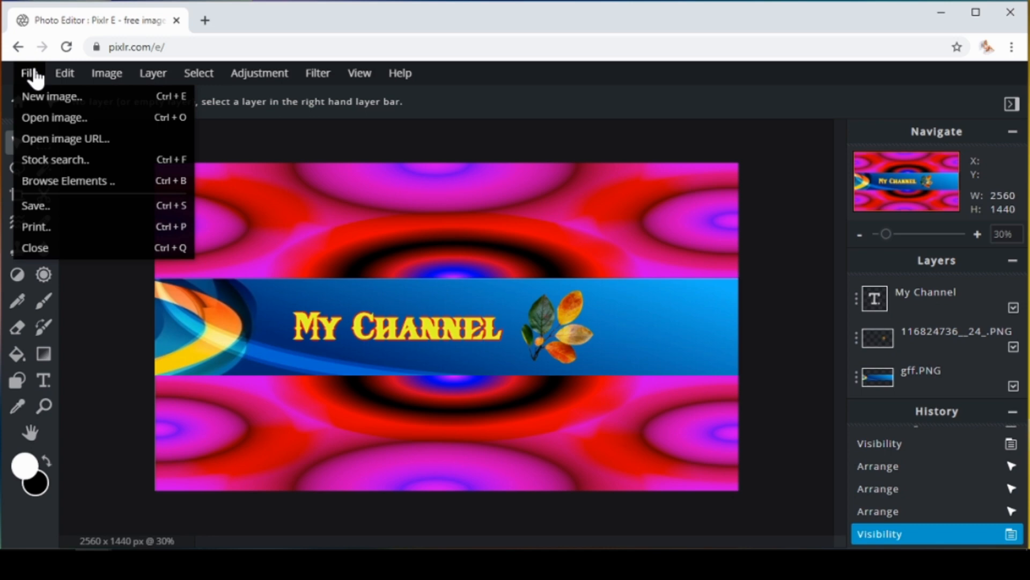
click(48, 211)
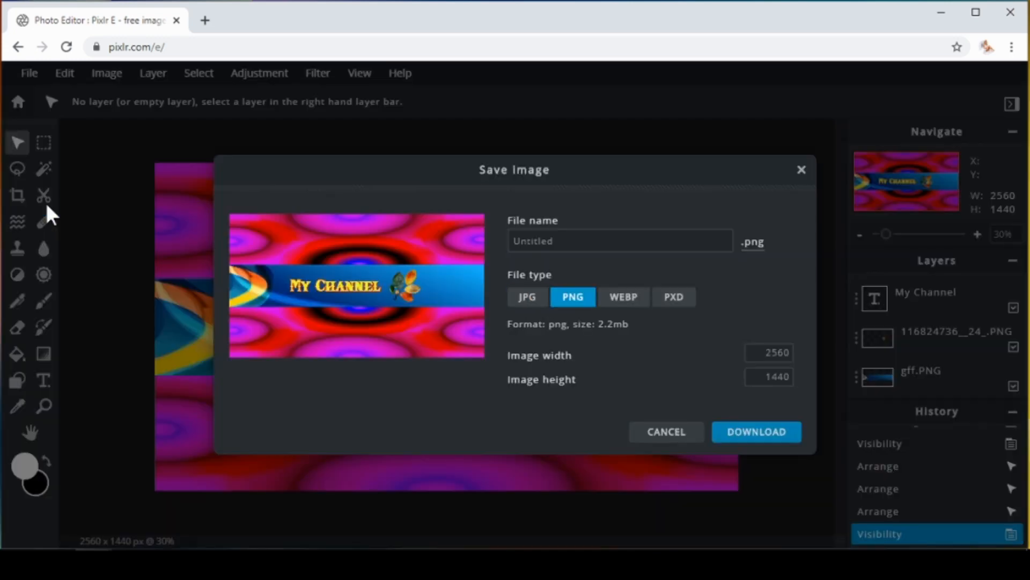
click(535, 307)
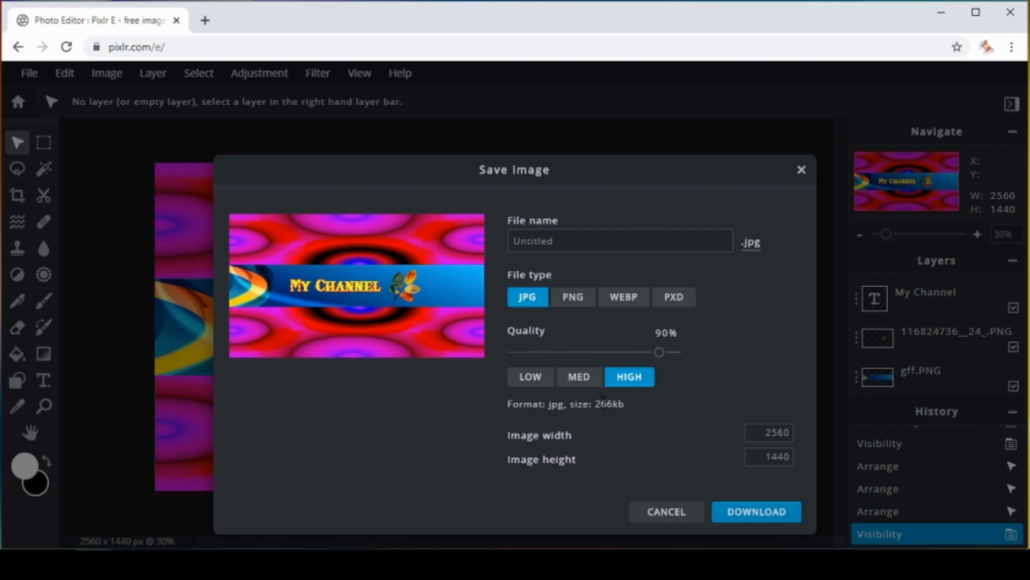
click(572, 301)
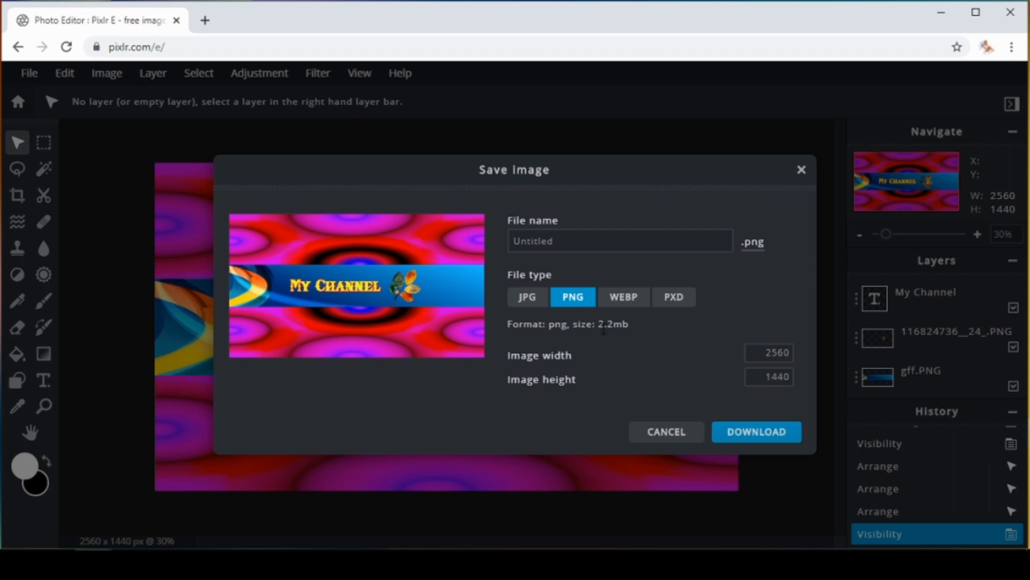
click(531, 300)
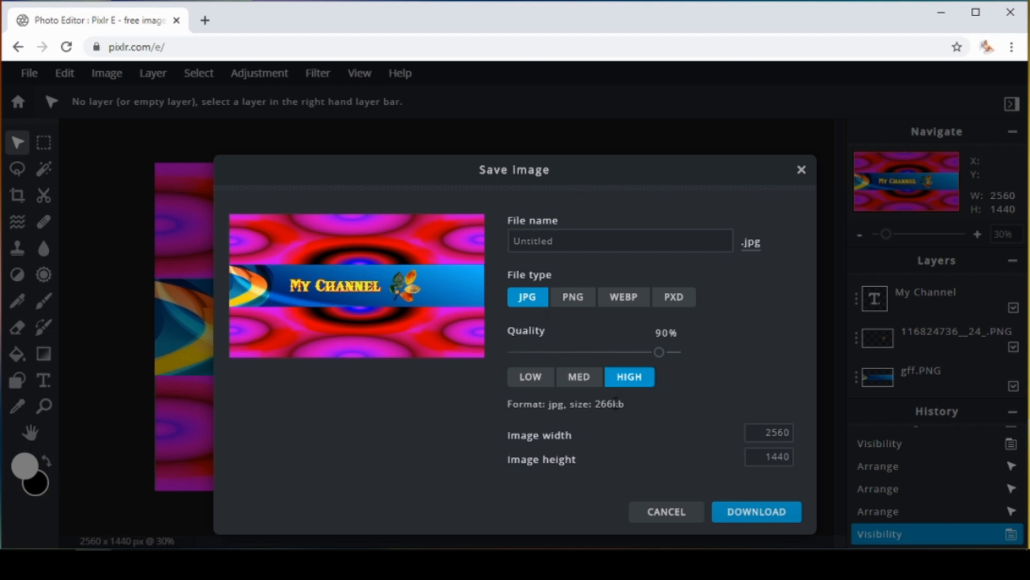
Name the file "My New Channel" and download the banner, closing the save dialog and the download bar
click(571, 242)
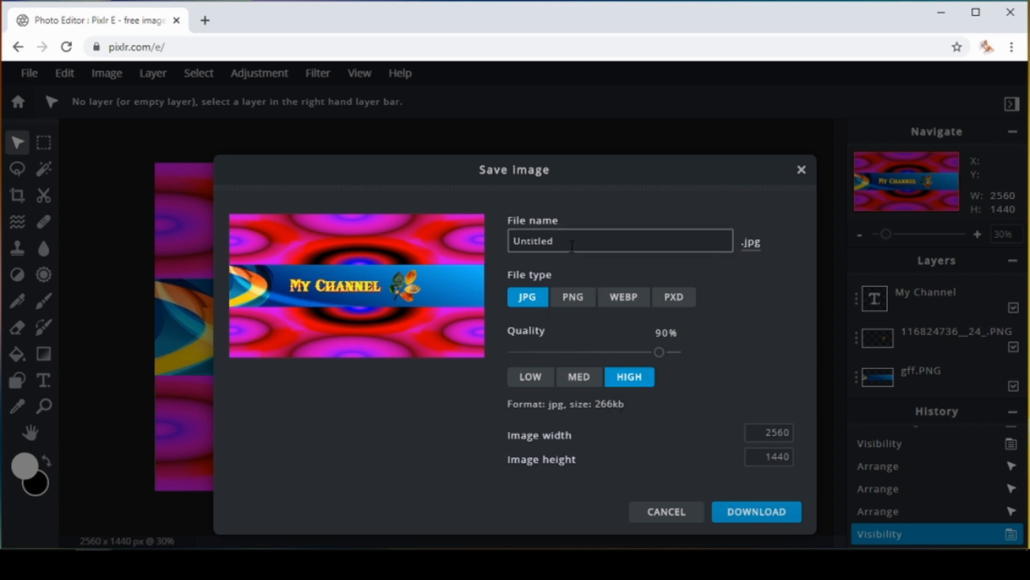
key(BackSpace)
key(BackSpace)
key(BackSpace)
key(BackSpace)
key(BackSpace)
key(BackSpace)
key(BackSpace)
key(BackSpace)
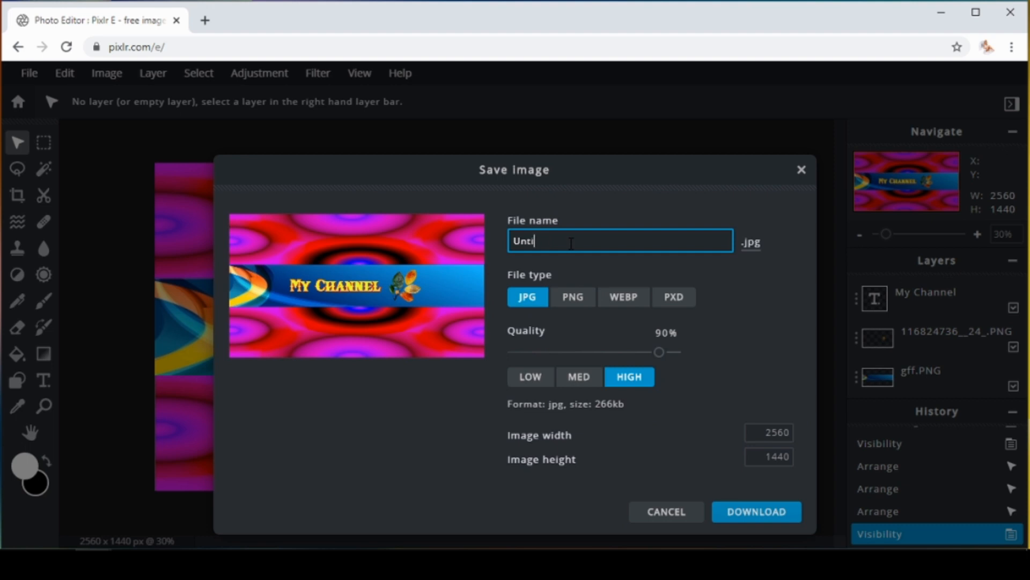
text(My New Channel)
click(752, 512)
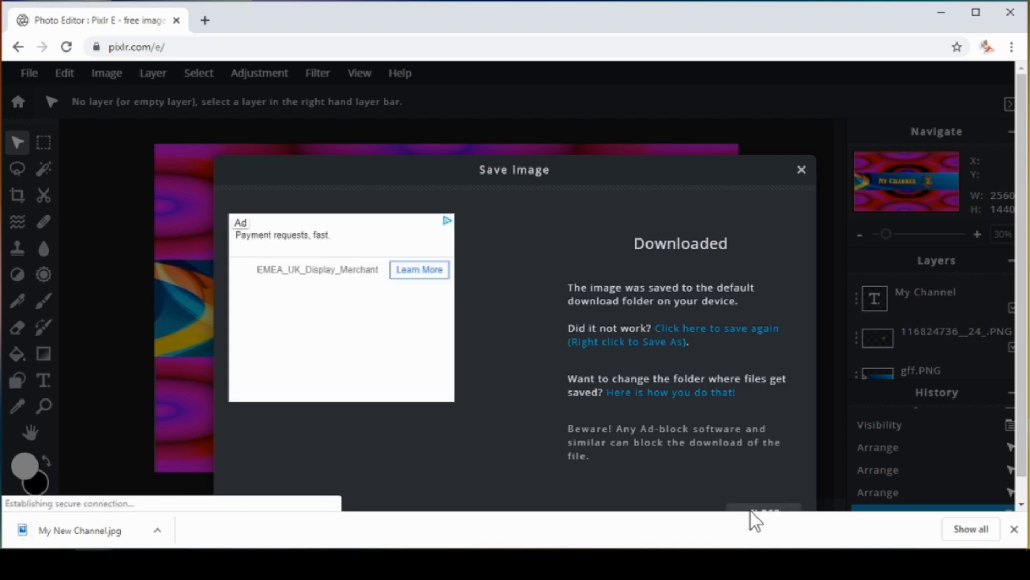
click(801, 170)
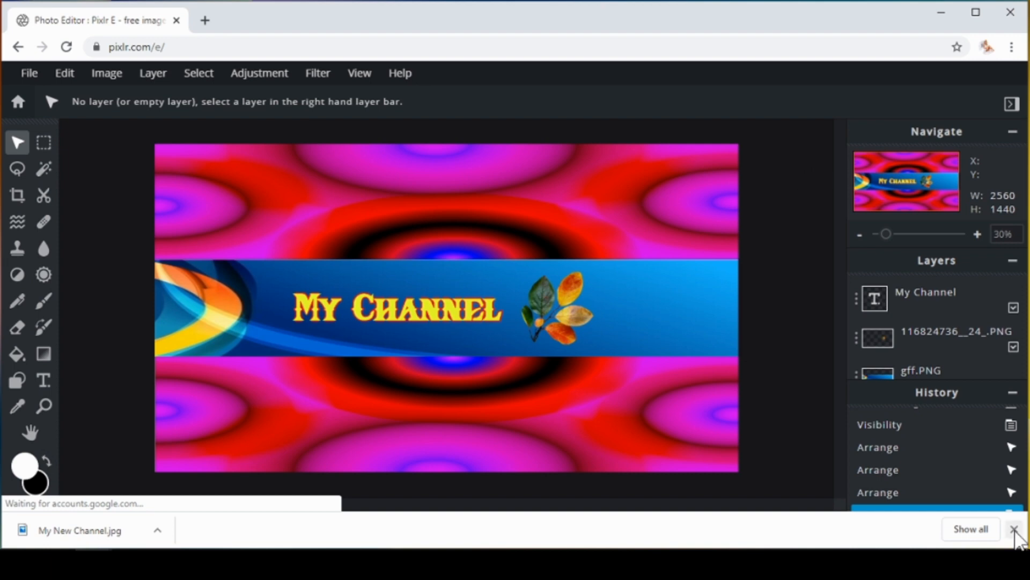
click(1014, 529)
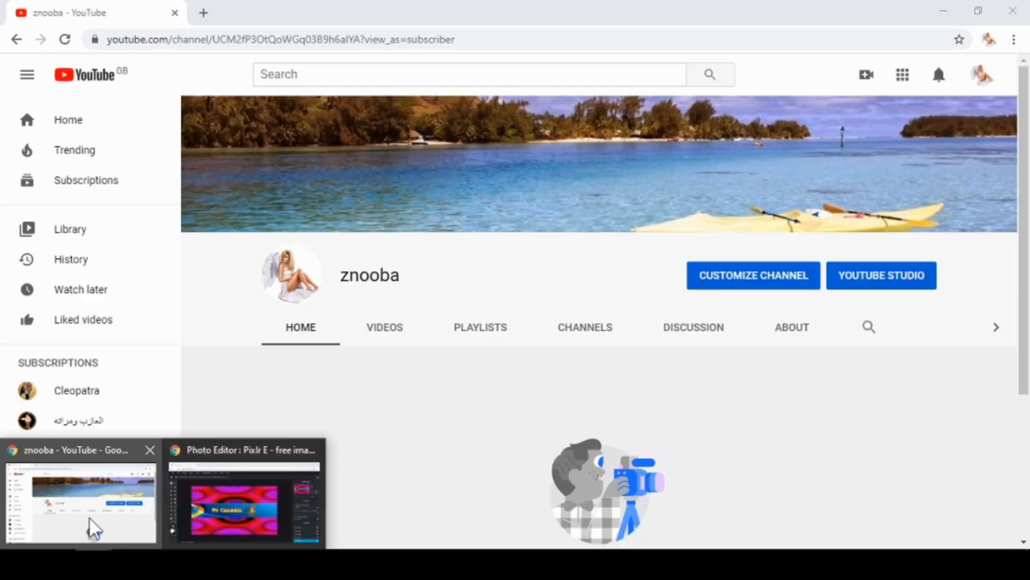
Switch to the YouTube channel page and open the channel art upload dialog
click(92, 523)
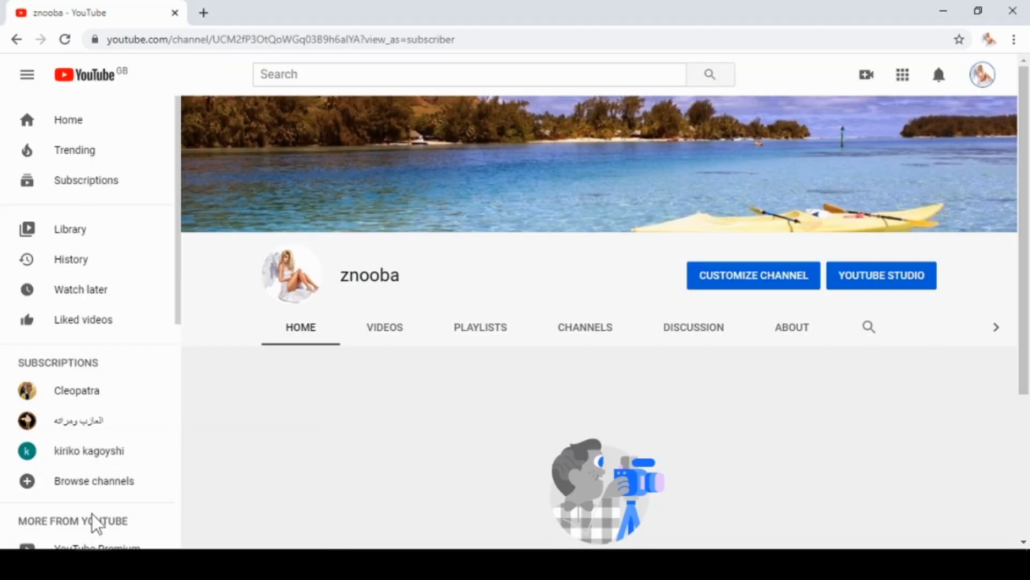
mouse_move(989, 137)
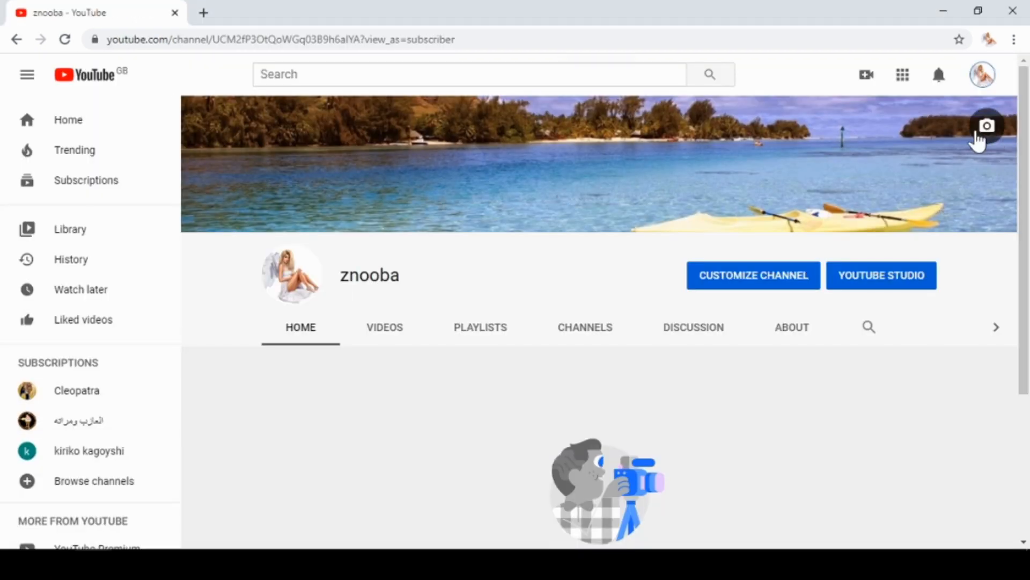
click(991, 137)
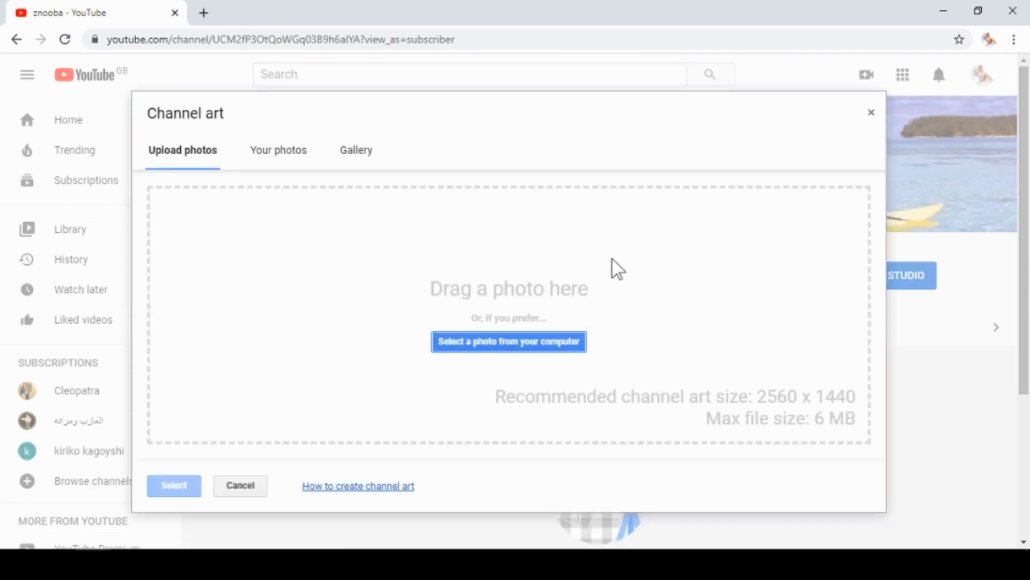
Upload the "My New Channel" JPG from the Downloads folder, shown as large icons, and apply it as the channel art
click(527, 346)
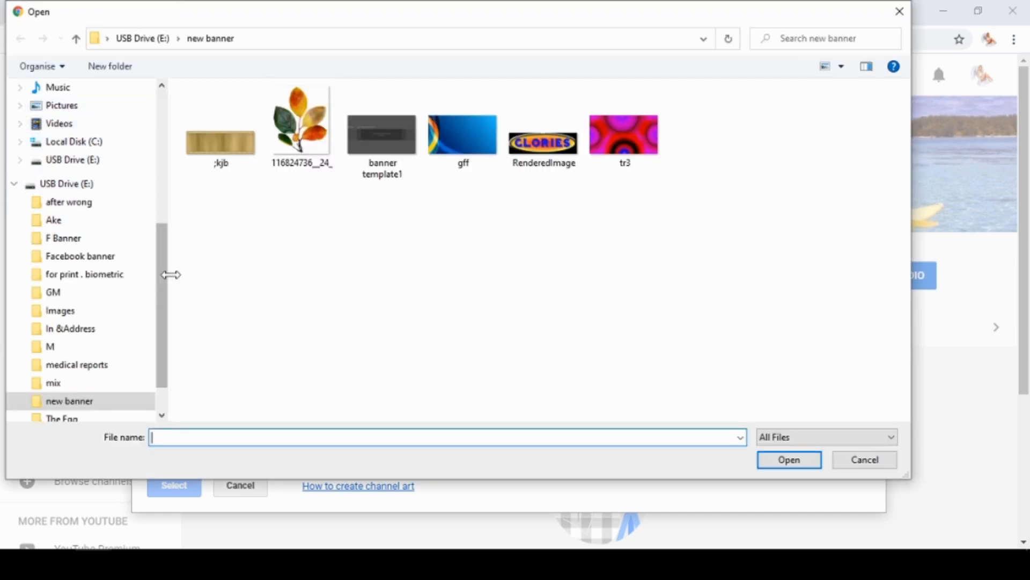
drag(159, 279, 172, 215)
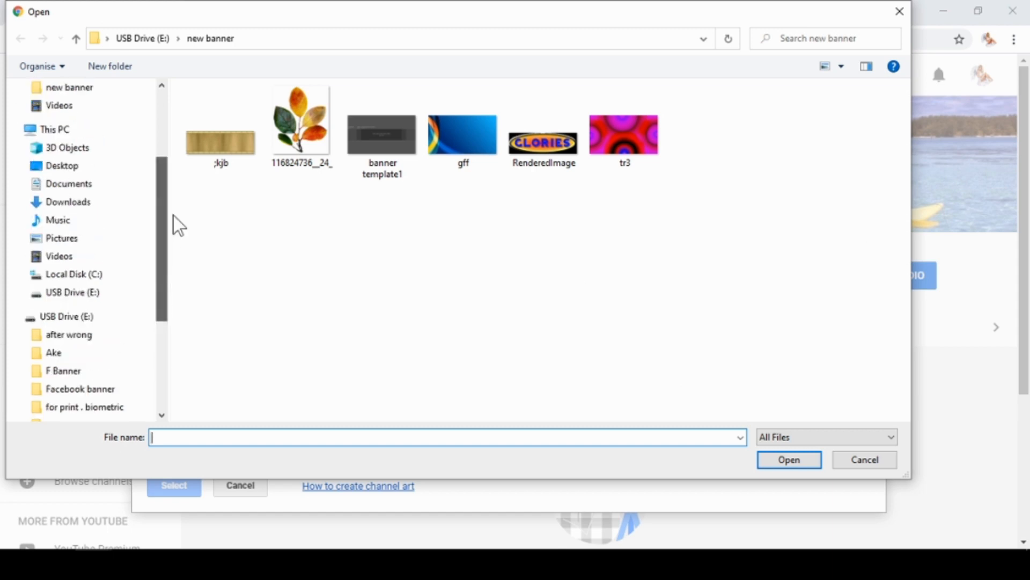
click(104, 207)
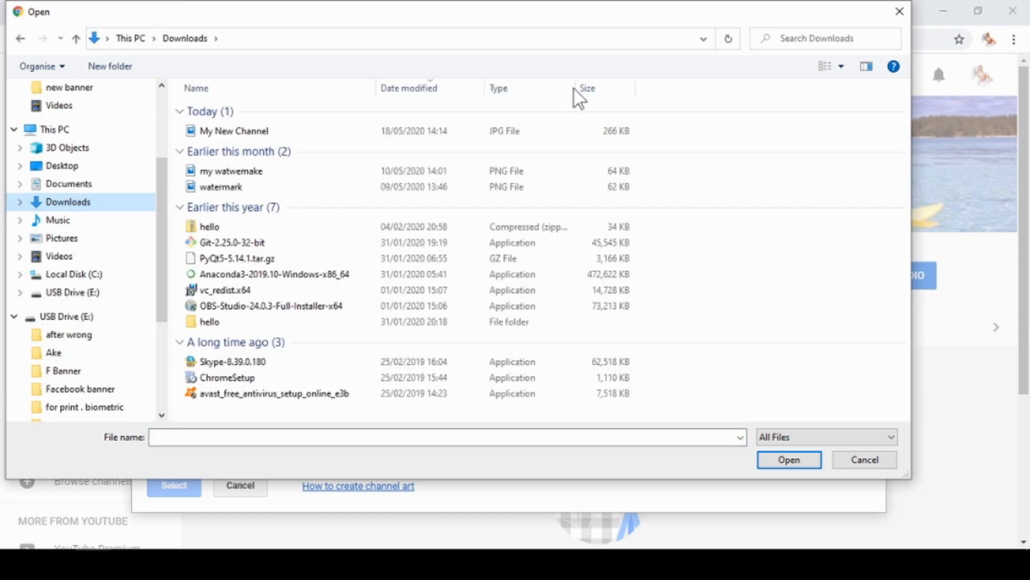
click(841, 67)
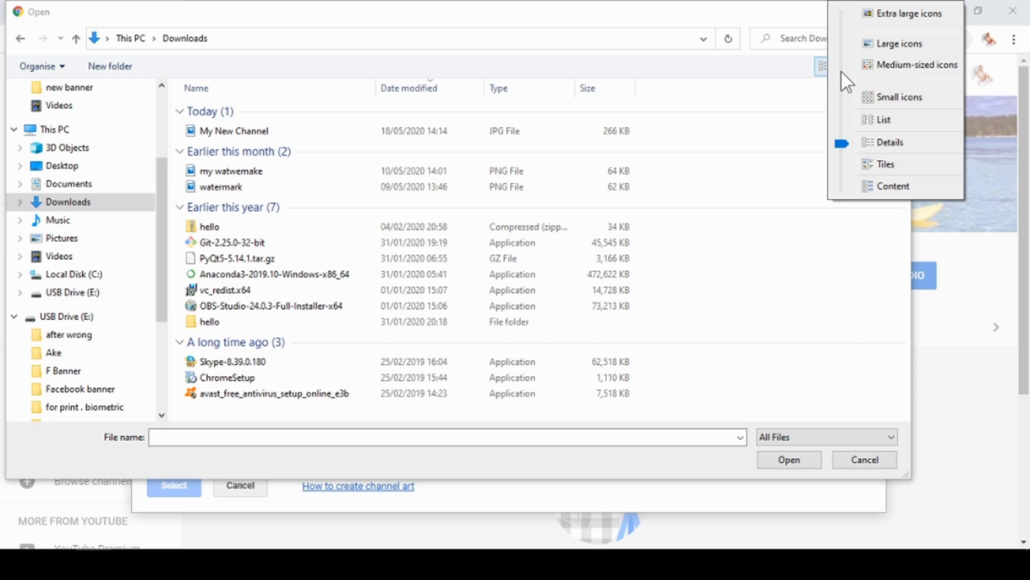
click(873, 43)
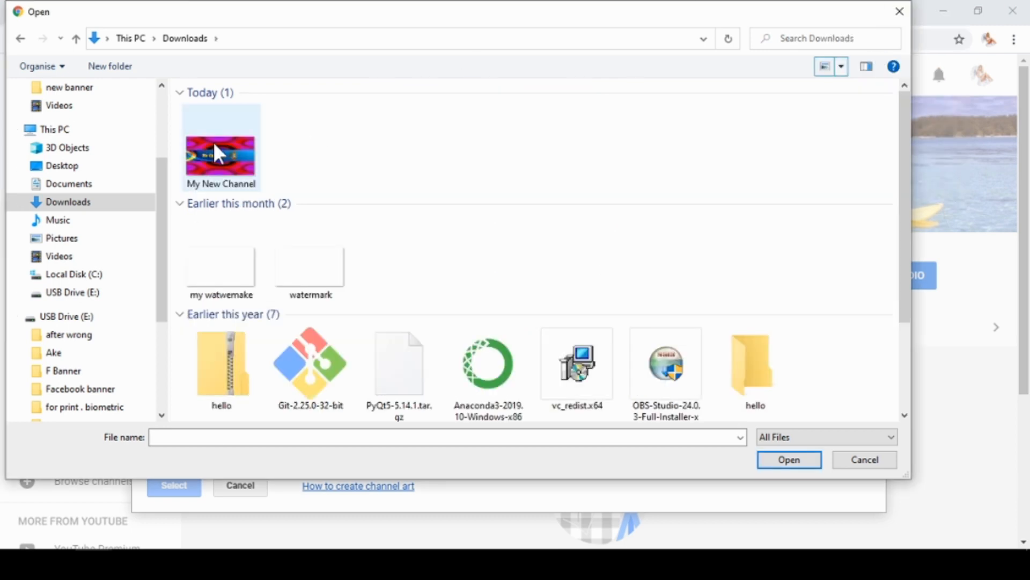
double_click(215, 149)
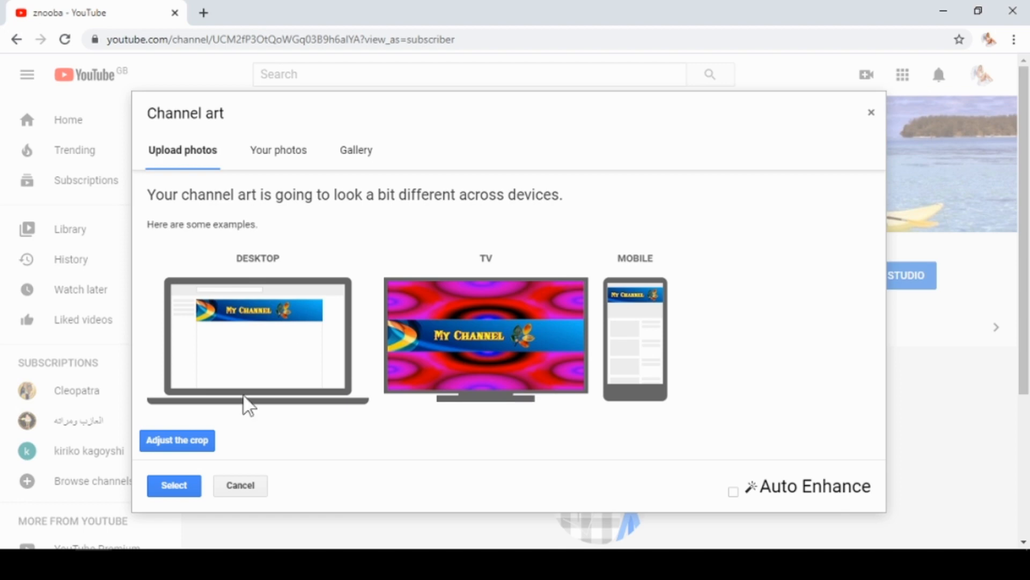
click(175, 486)
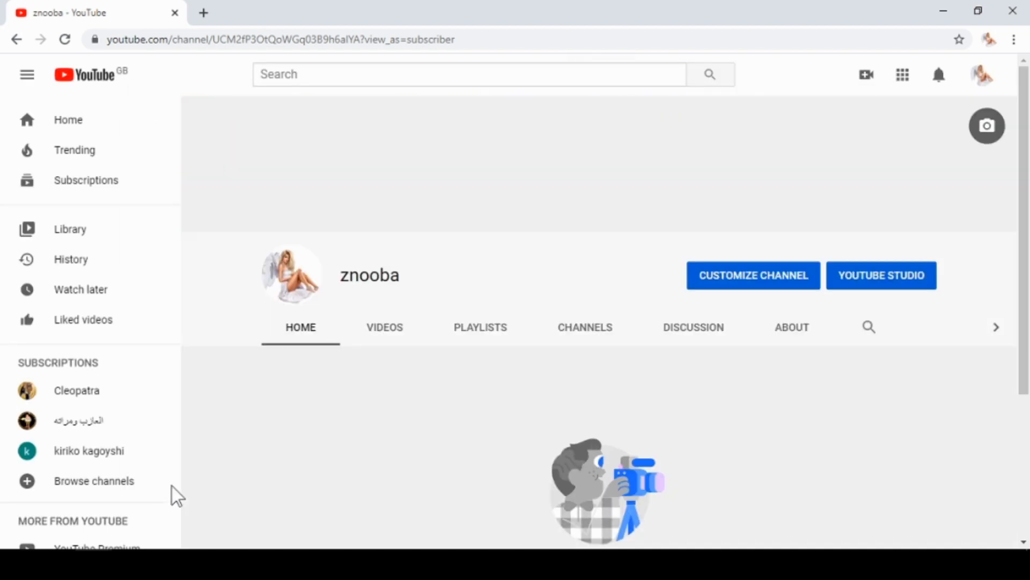